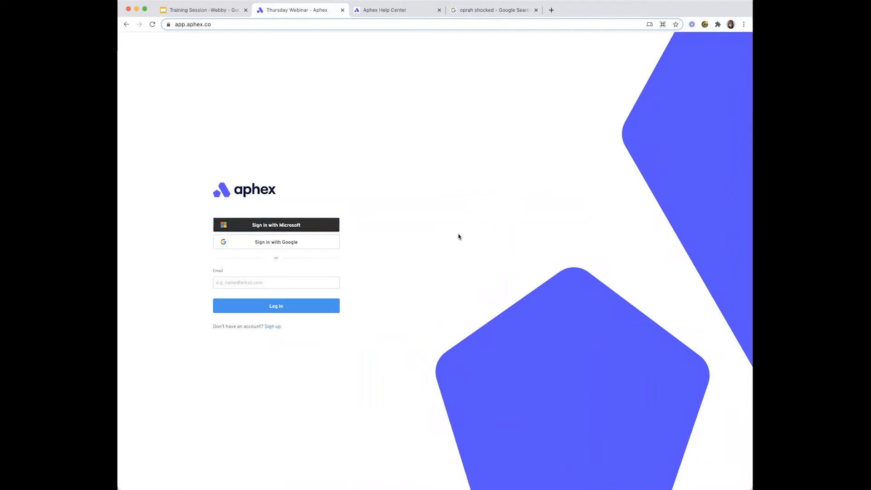
# - Sign in with Google and open the Thursday Webinar project in the Aphex CS organisation
pyautogui.click(324, 247)
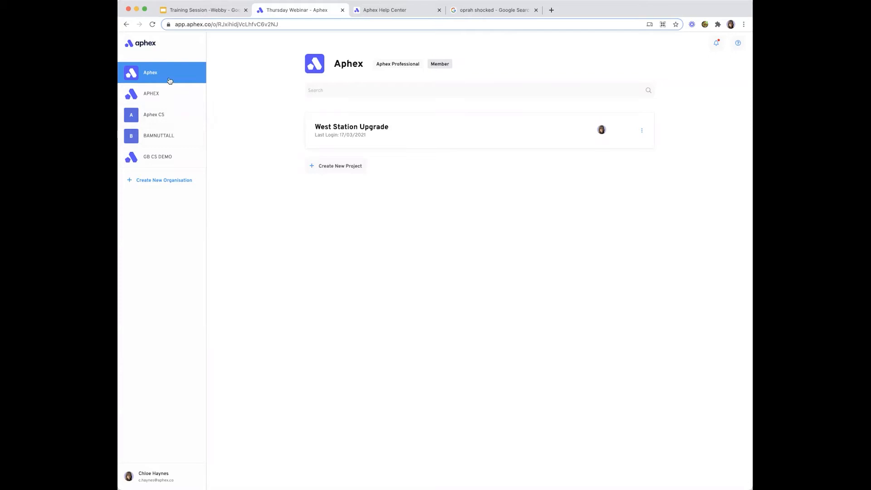
pyautogui.click(155, 117)
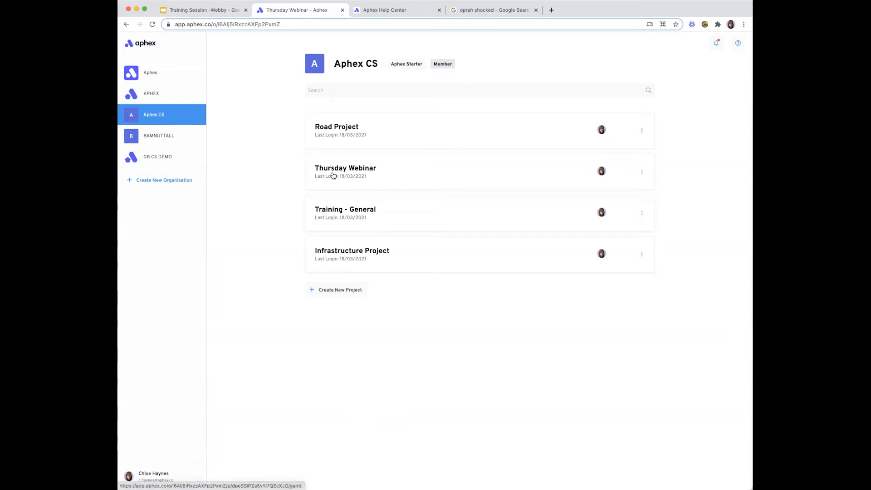
pyautogui.click(350, 175)
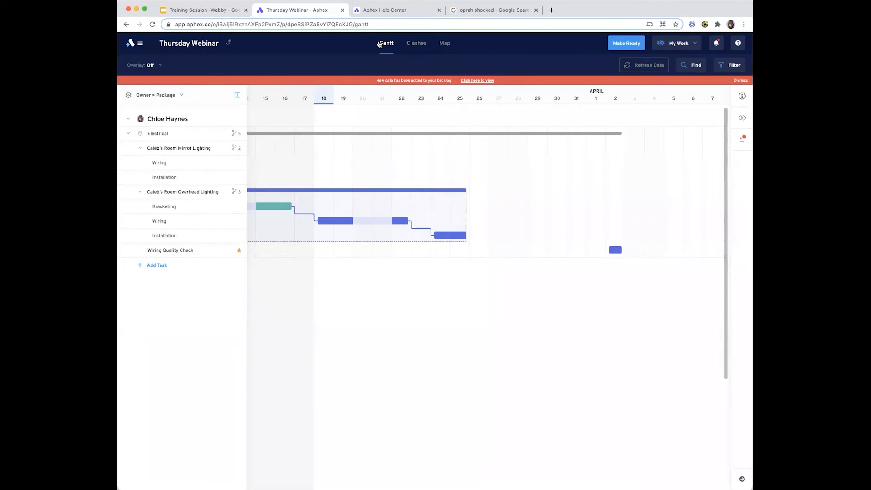
# - View the project's Clashes page and its Map of work areas
pyautogui.click(408, 44)
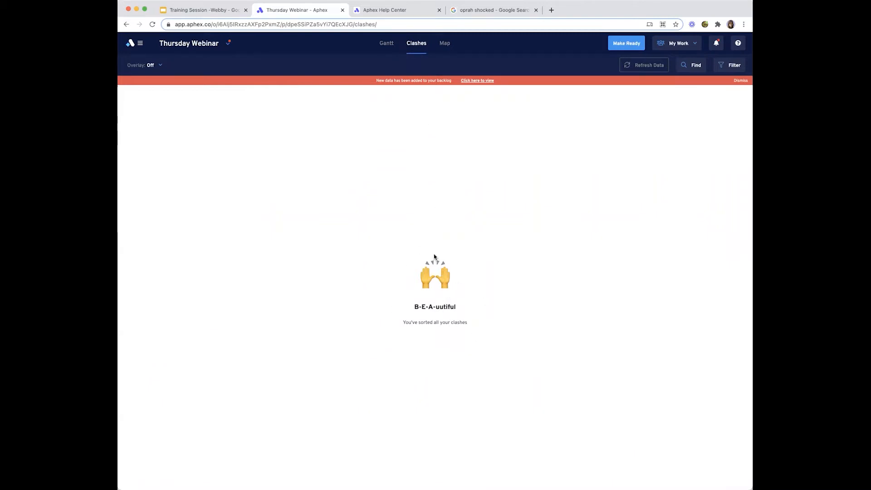
pyautogui.click(445, 43)
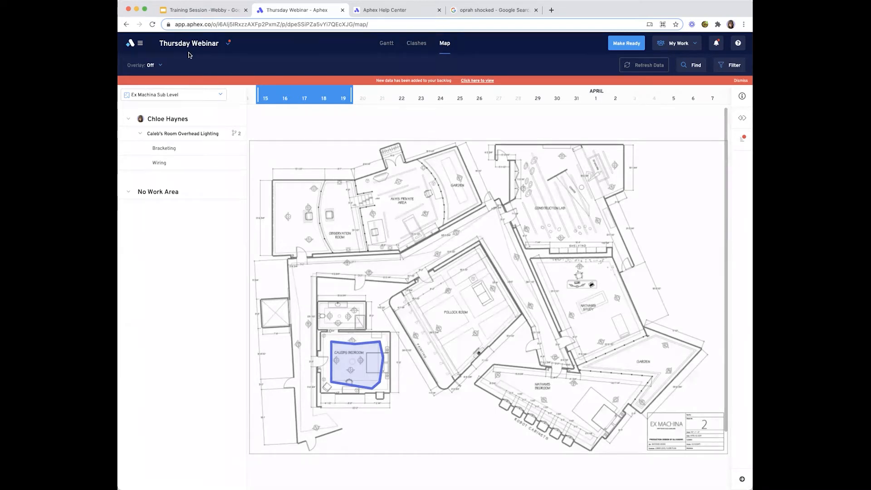
# - Return to Aphex Home and reopen the Thursday Webinar project on its Gantt
pyautogui.click(131, 46)
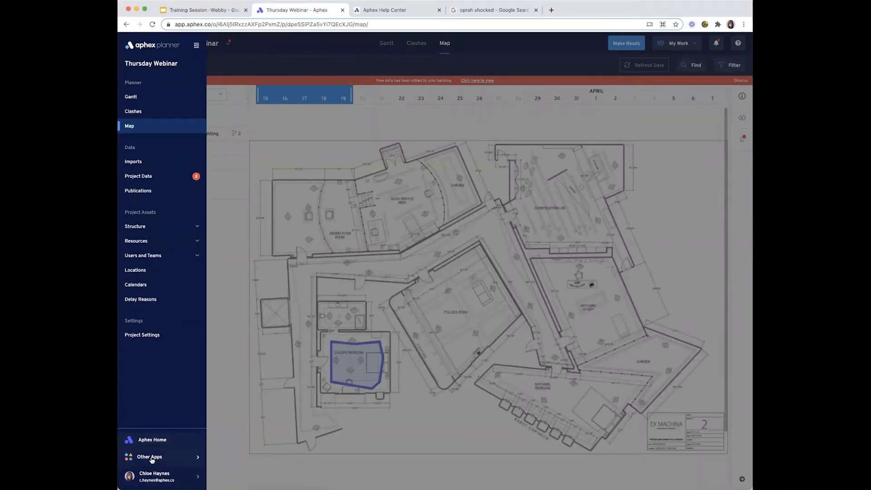
pyautogui.click(161, 477)
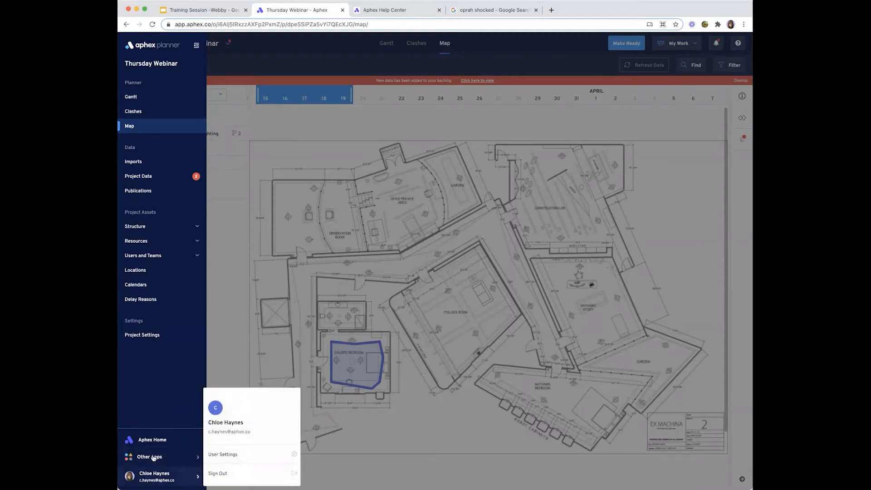
pyautogui.click(174, 443)
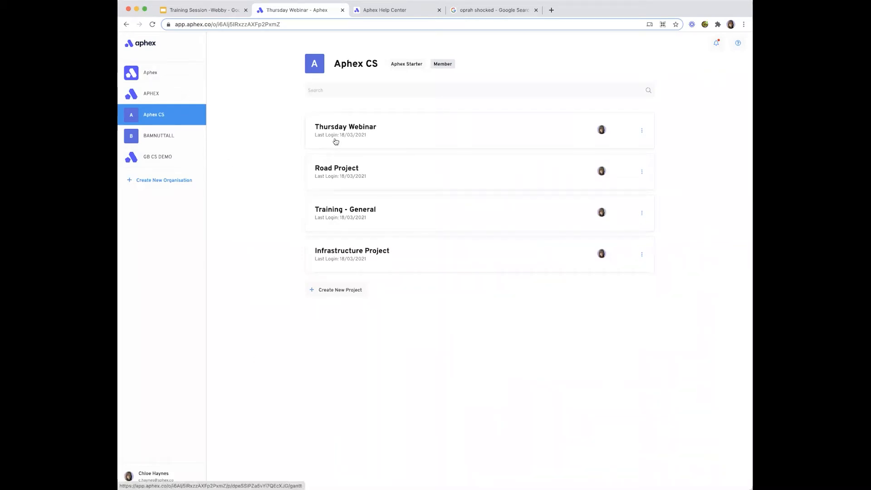
pyautogui.click(336, 141)
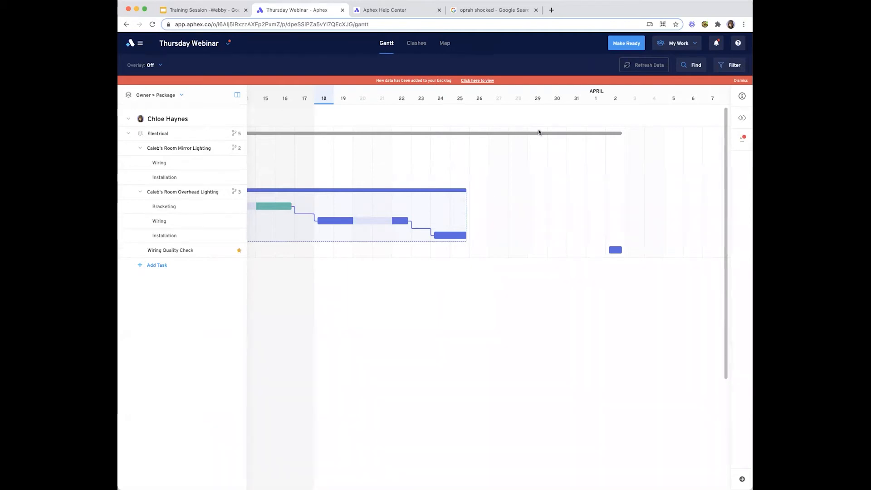
# - Examine the project navigation, including the other Aphex apps and the user account options, and return to the Gantt
pyautogui.click(133, 46)
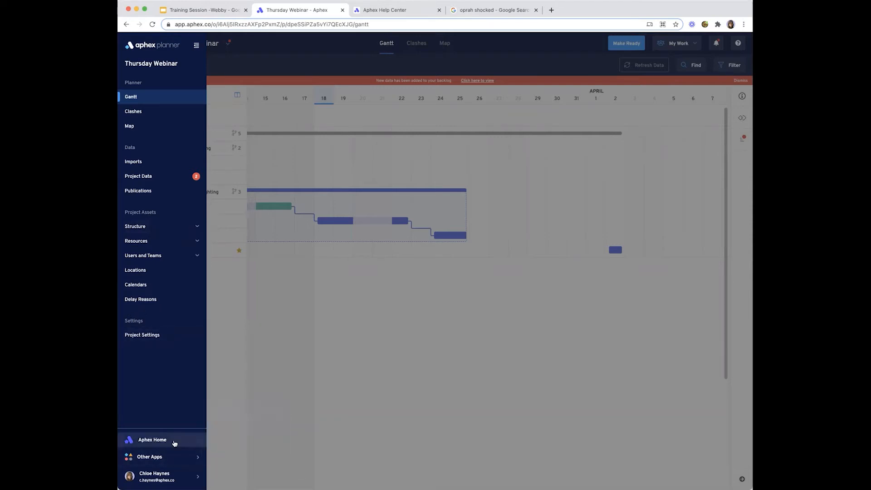
pyautogui.moveTo(172, 461)
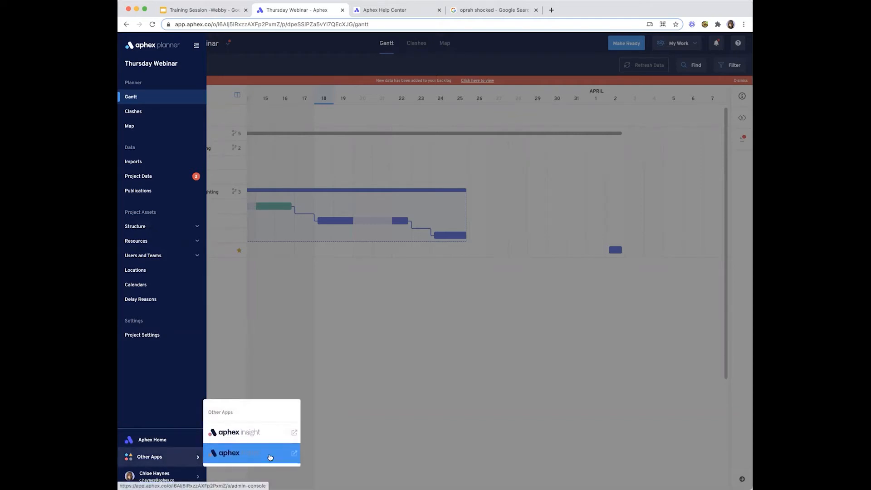
pyautogui.moveTo(164, 479)
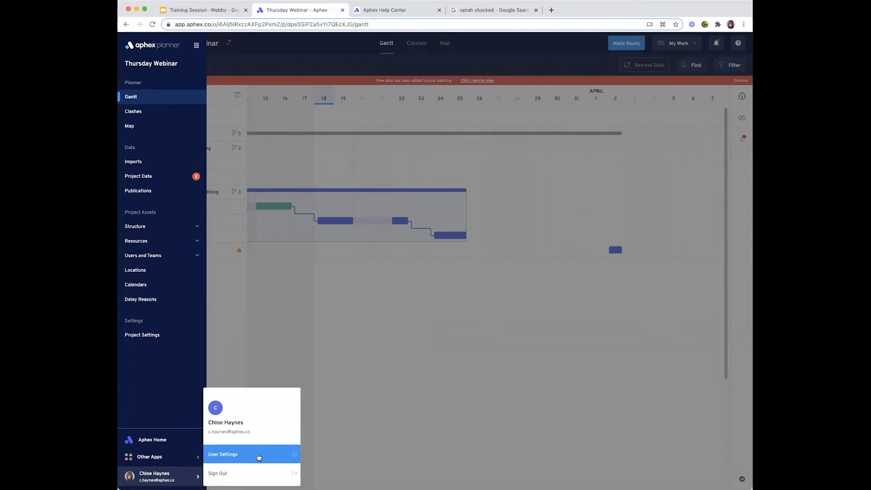
pyautogui.click(517, 433)
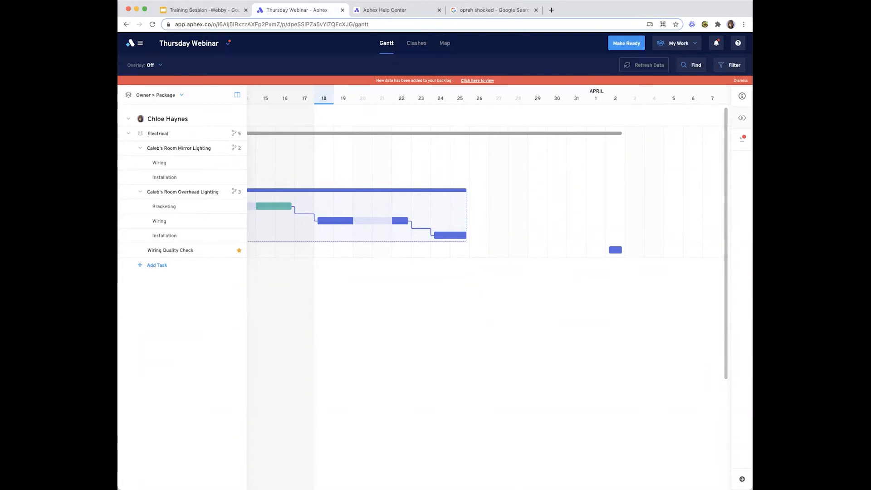
# - Inspect the details of the overhead lighting Installation task, including its location, resources and linked tasks
pyautogui.click(742, 98)
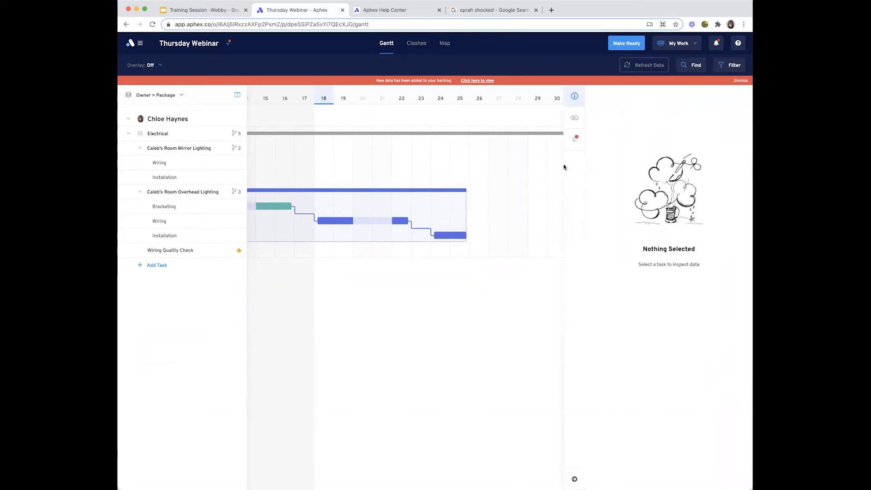
pyautogui.click(449, 235)
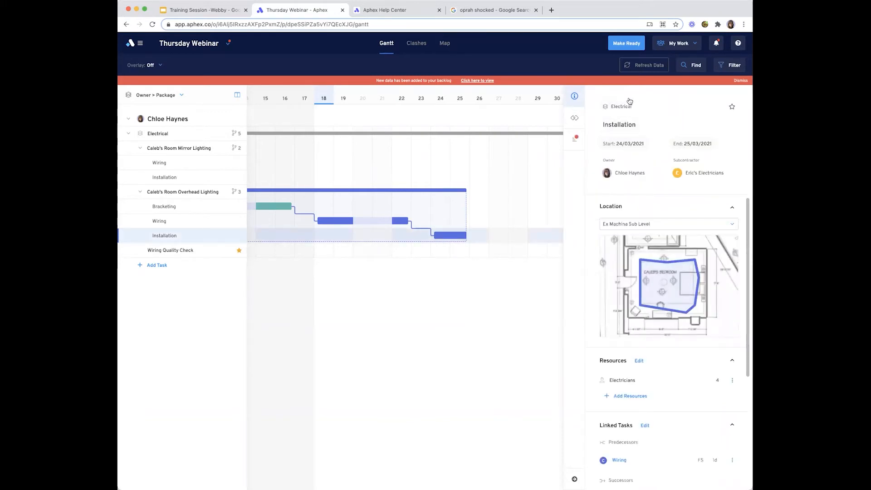
pyautogui.scroll(-4, 664, 204)
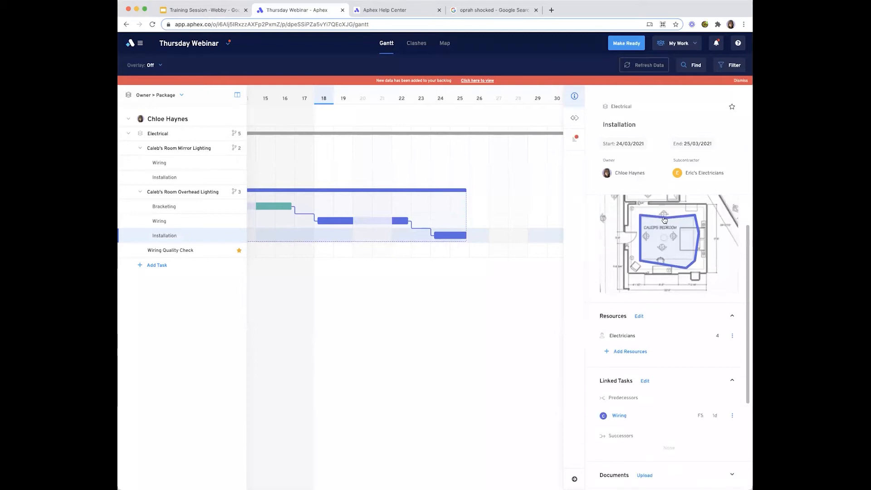
pyautogui.scroll(3, 664, 217)
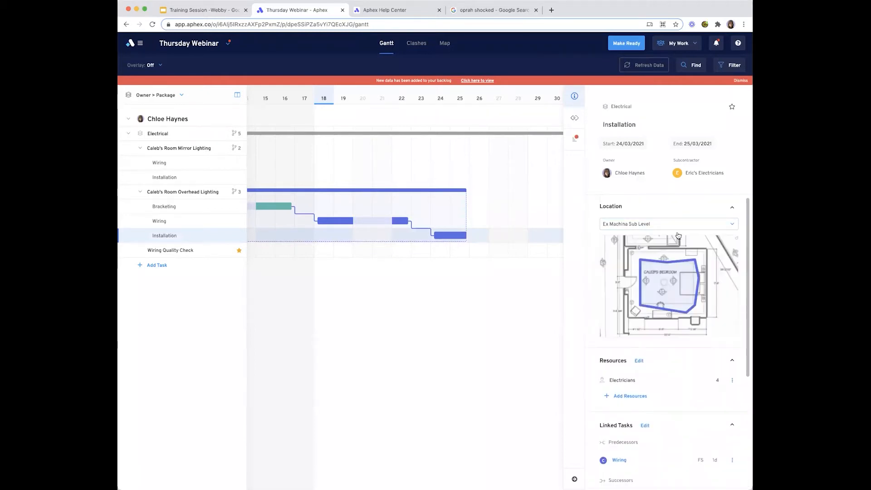
# - Check the Lookahead Clashes and Missing Data lists beside the Gantt, and collapse the side details
pyautogui.click(576, 119)
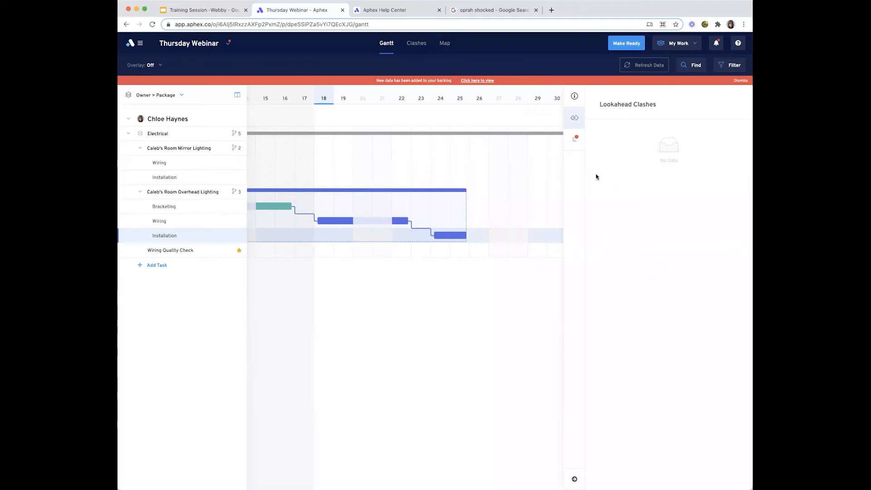
pyautogui.click(578, 144)
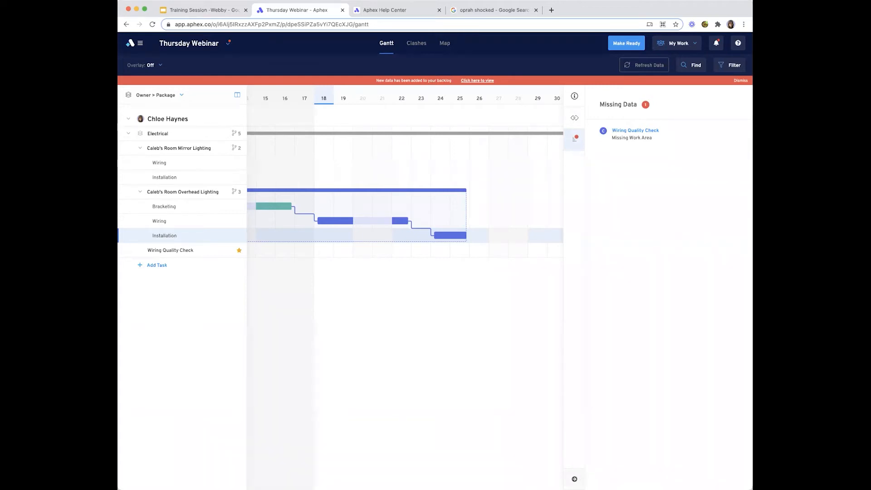
pyautogui.click(574, 480)
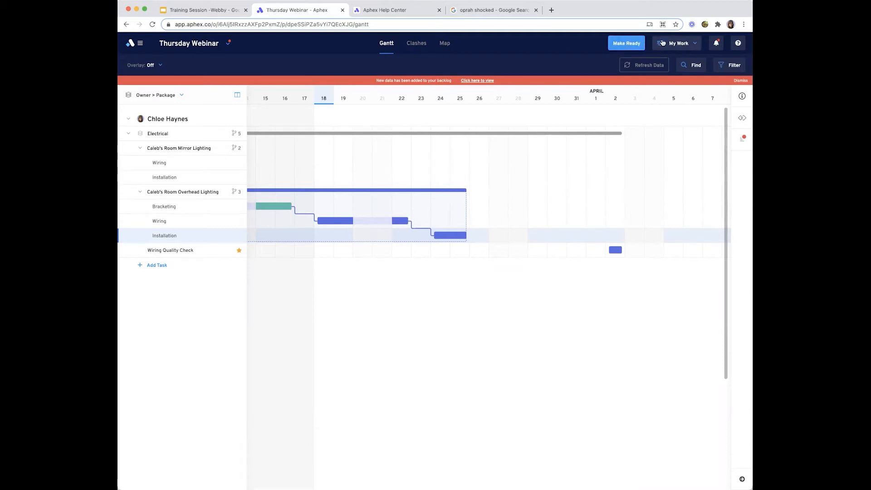
# - Show All Work on the Gantt and look through the other owners' tasks
pyautogui.click(685, 44)
pyautogui.click(666, 74)
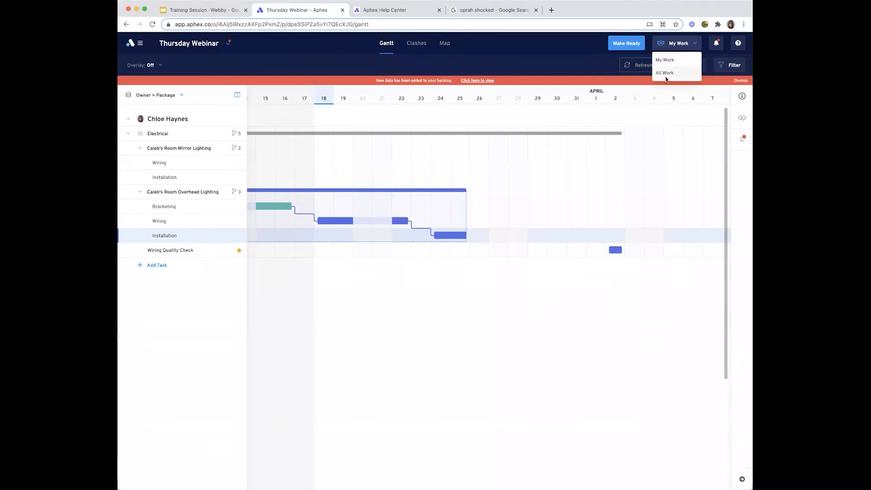
pyautogui.scroll(-6, 585, 232)
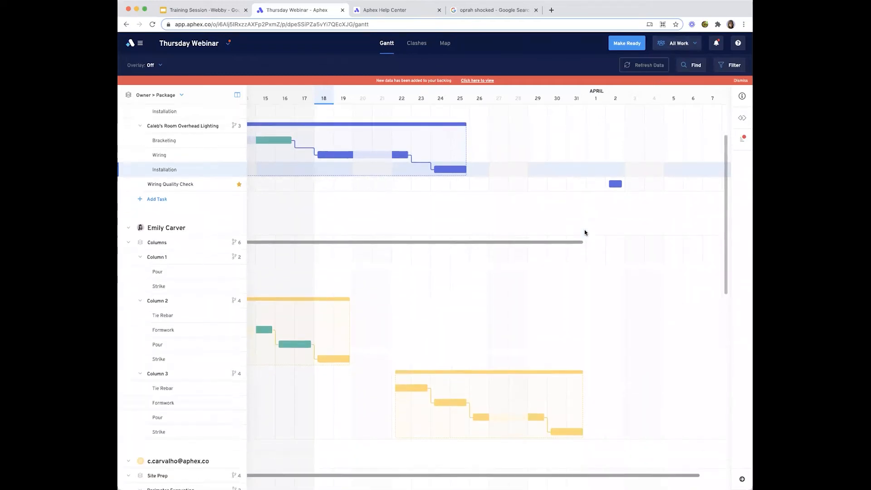
pyautogui.scroll(6, 585, 233)
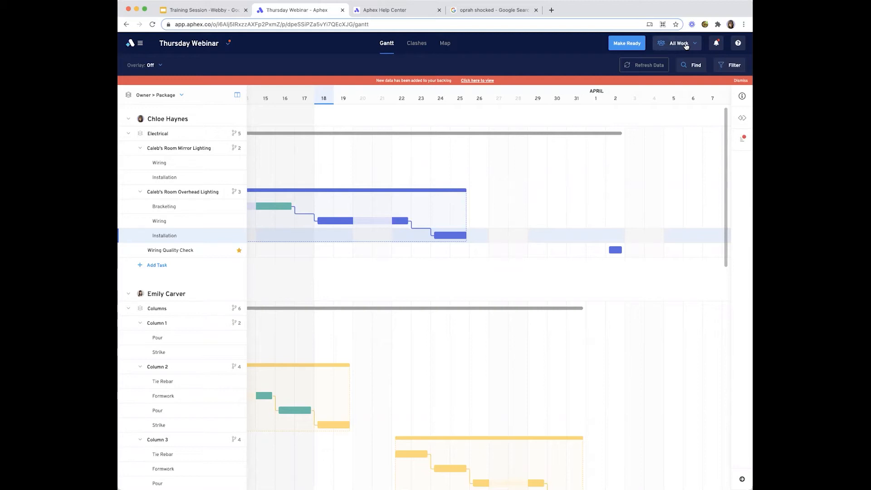
# - Review the project's Teams and Users pages, including the new team form, without creating a team
pyautogui.click(133, 45)
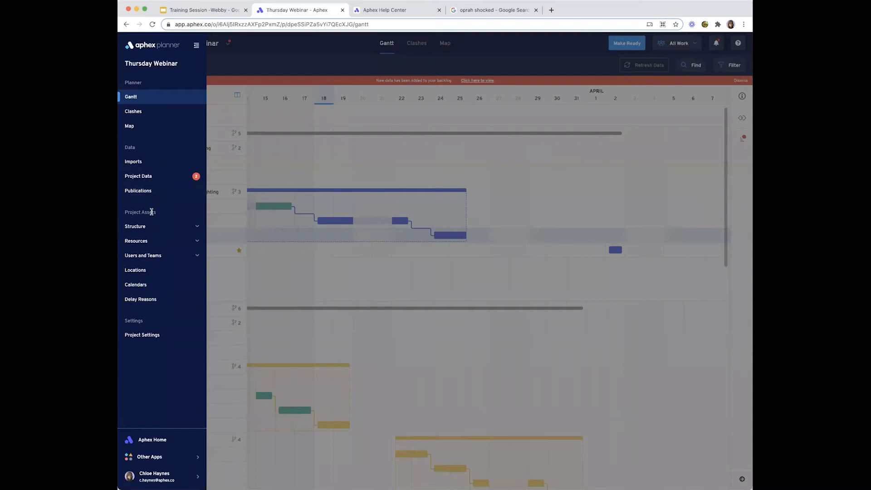
pyautogui.click(158, 256)
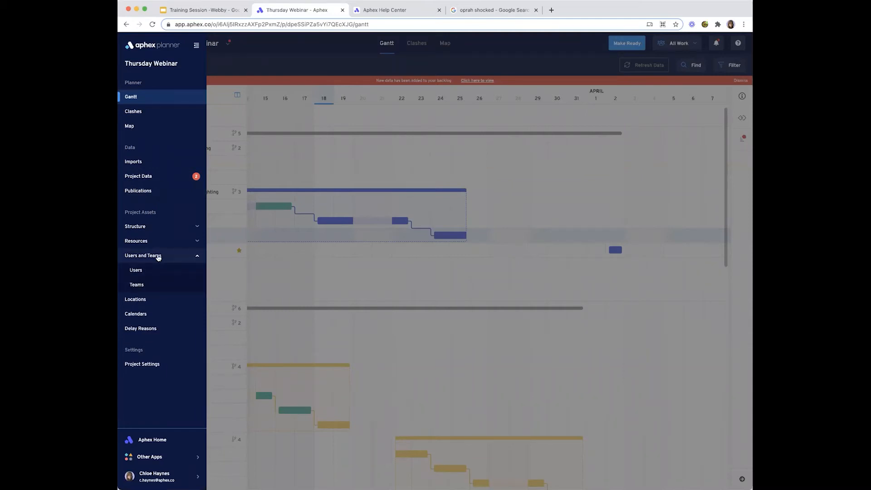
pyautogui.click(151, 283)
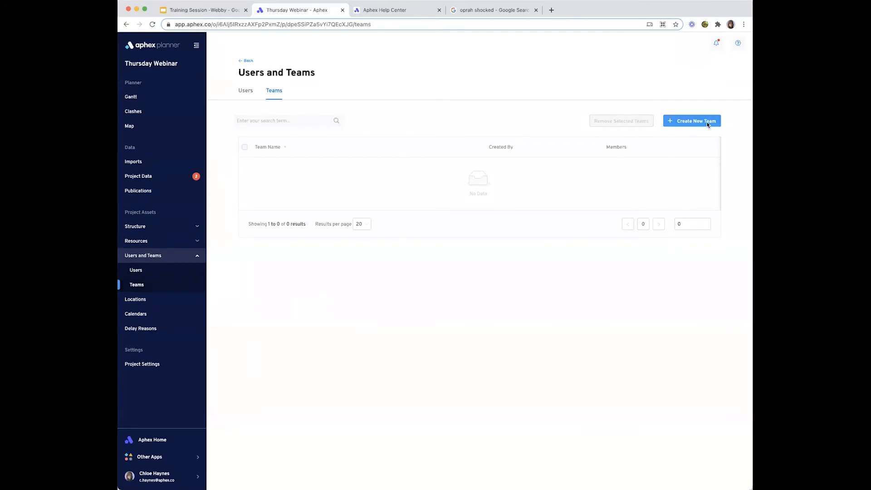
pyautogui.click(708, 124)
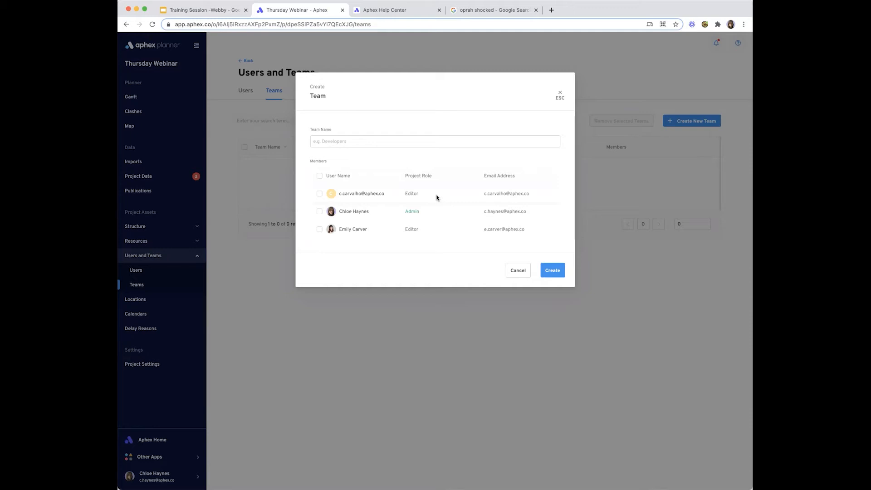
pyautogui.click(559, 94)
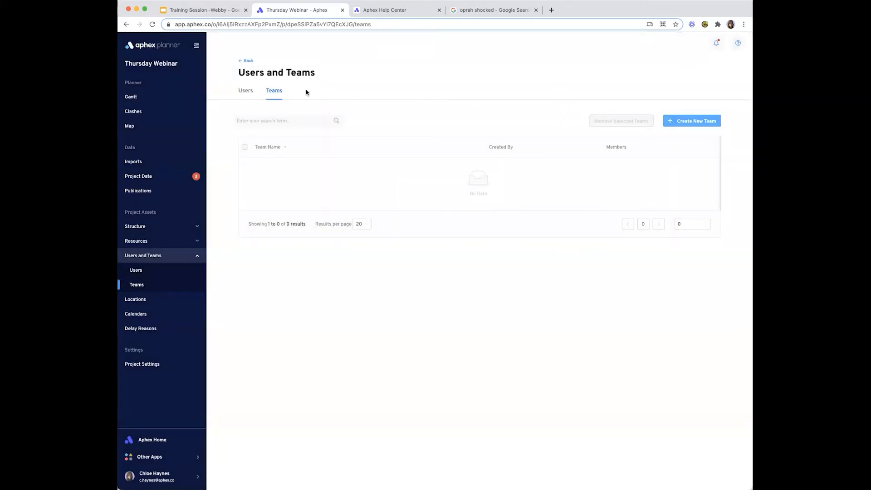
pyautogui.click(245, 90)
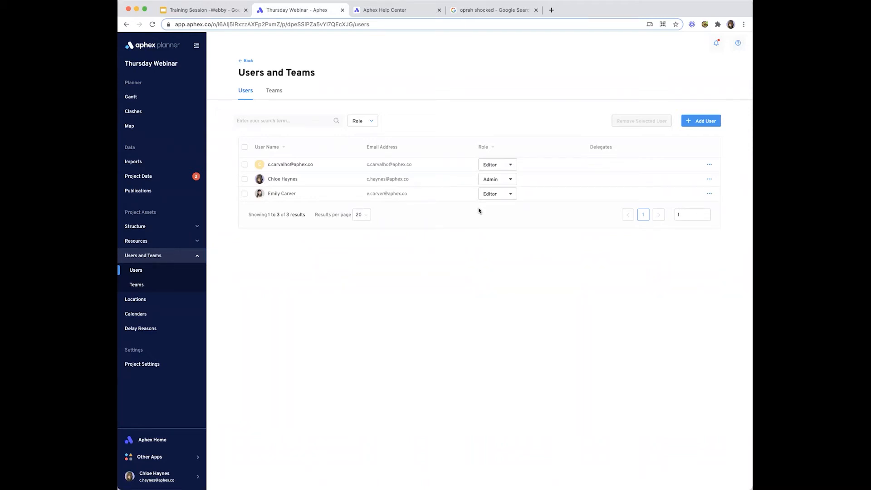
# - Return to the Gantt and compare My Work with All Work, leaving All Work shown
pyautogui.click(137, 102)
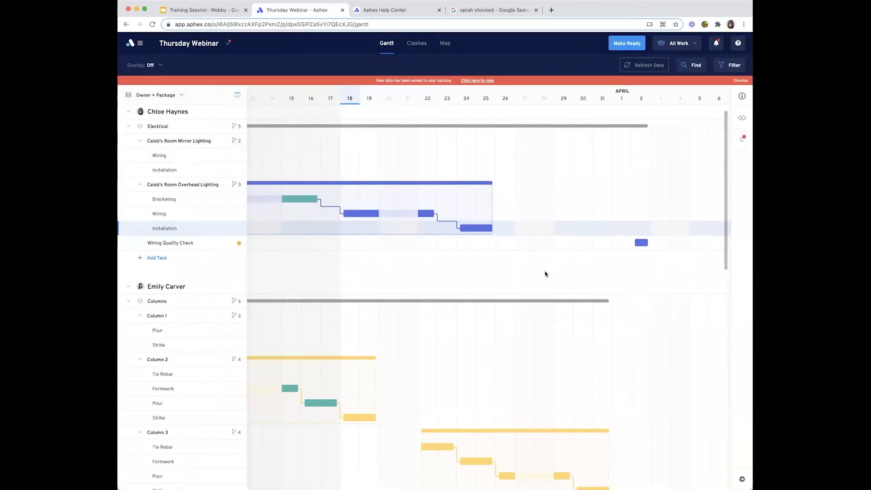
pyautogui.click(672, 44)
pyautogui.click(670, 63)
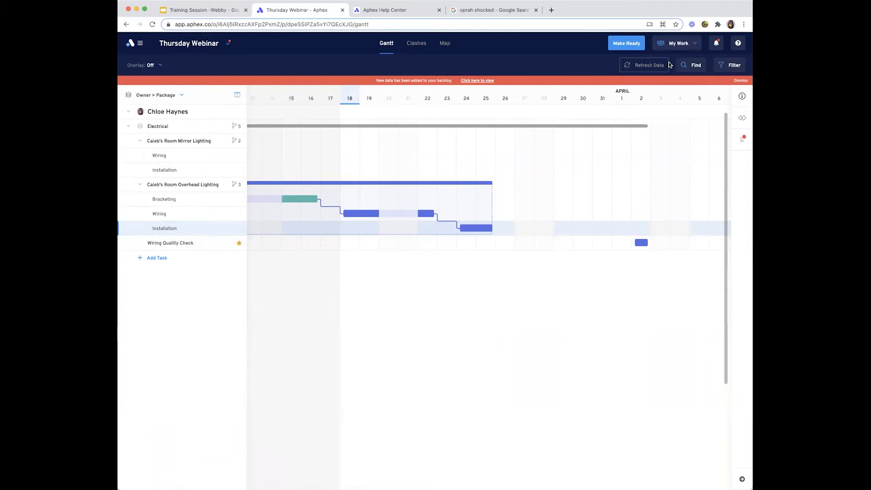
pyautogui.click(682, 46)
pyautogui.click(675, 72)
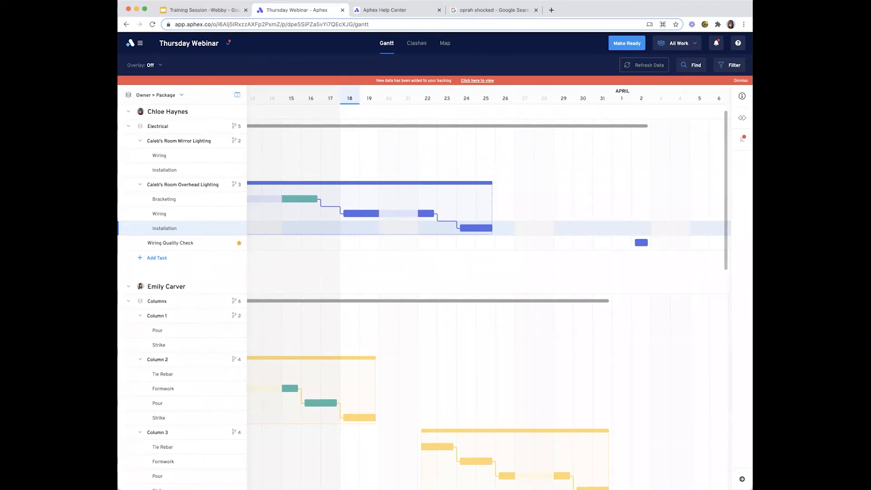
# - Group the Gantt tasks by WBS
pyautogui.click(165, 97)
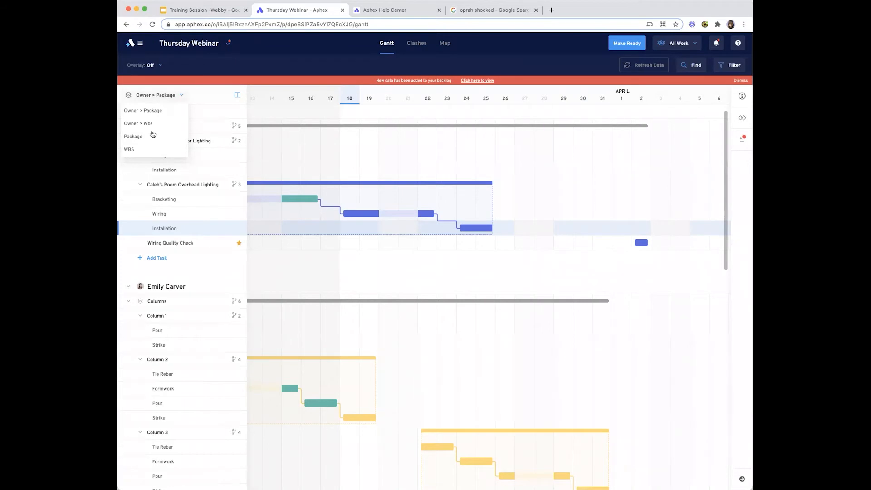
pyautogui.click(175, 150)
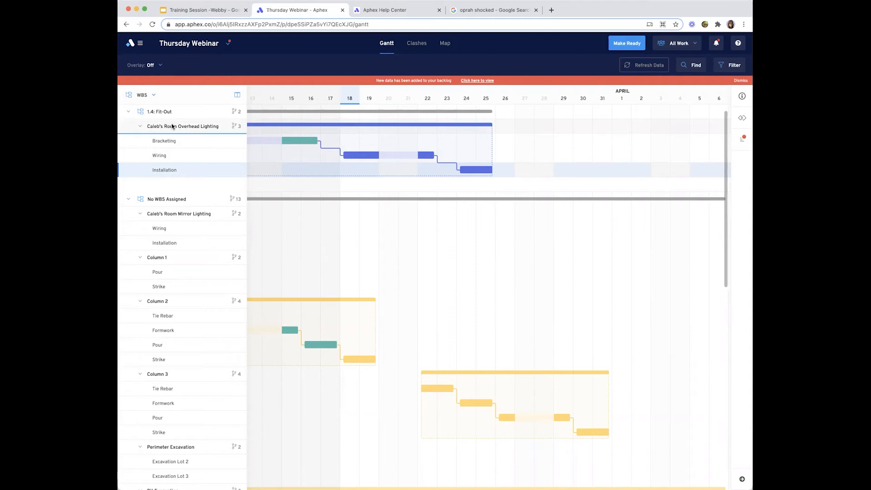
# - Regroup the Gantt by Package for a look, and settle on the Owner > Package grouping
pyautogui.click(146, 100)
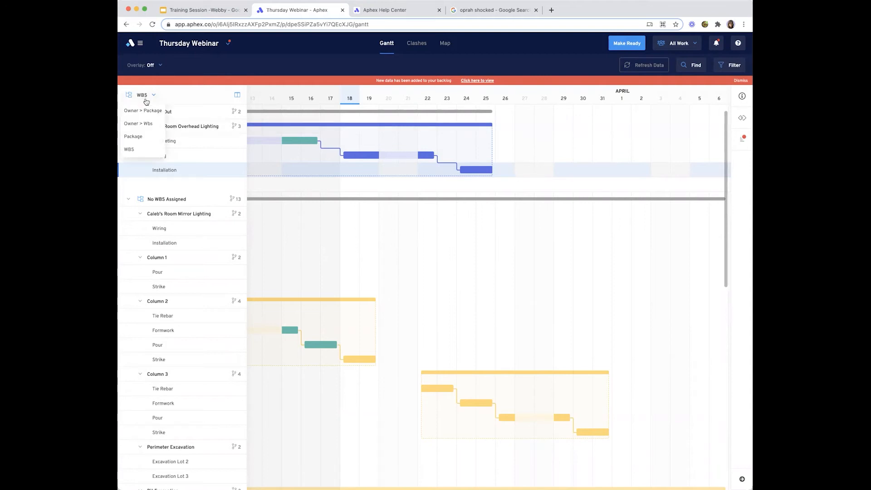
pyautogui.click(153, 137)
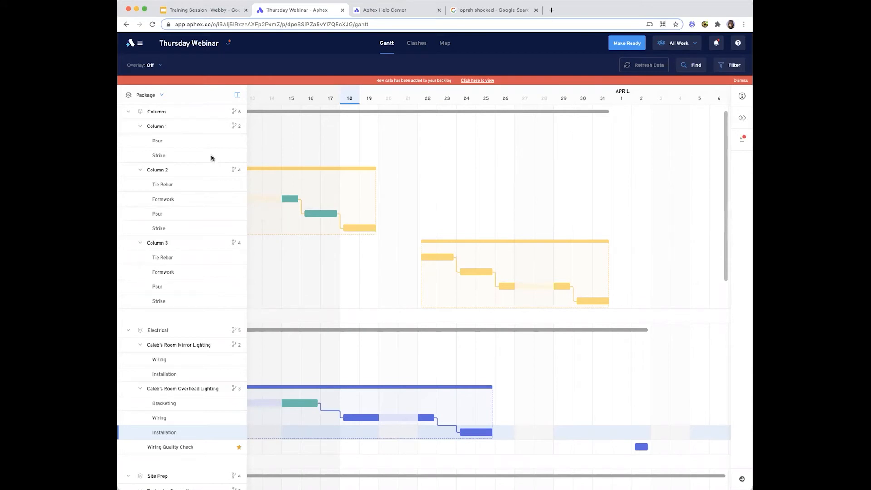
pyautogui.click(152, 96)
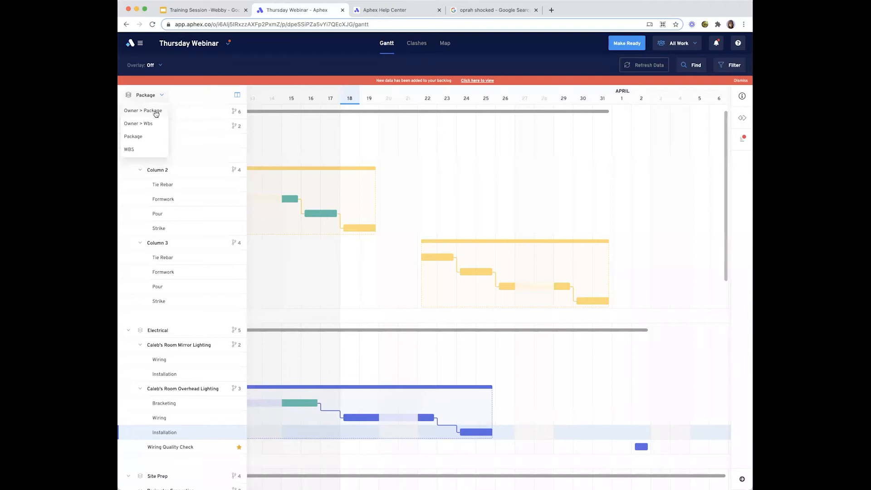
pyautogui.click(156, 112)
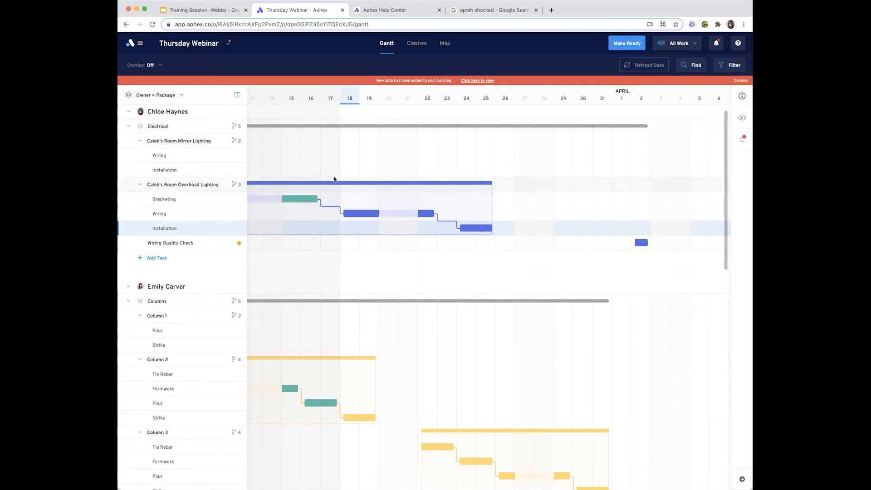
# - Limit the Gantt to My Work and open the newly added backlog data with the navigation menu expanded
pyautogui.click(687, 49)
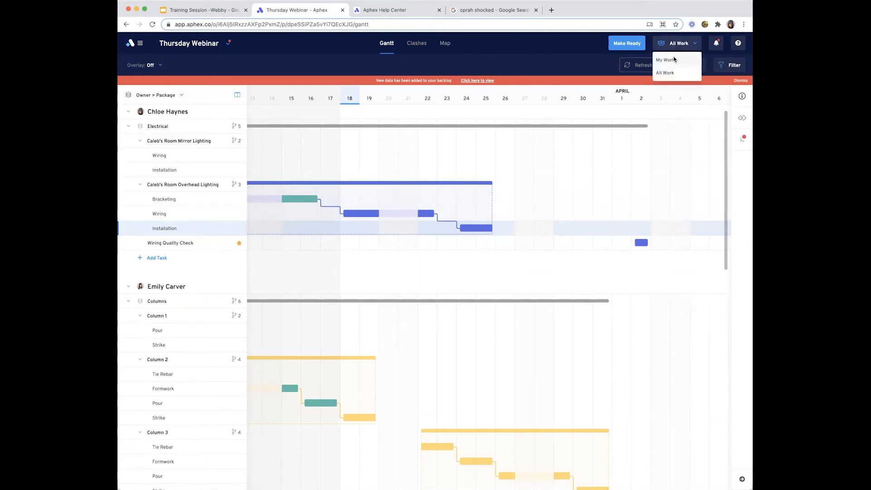
pyautogui.click(676, 58)
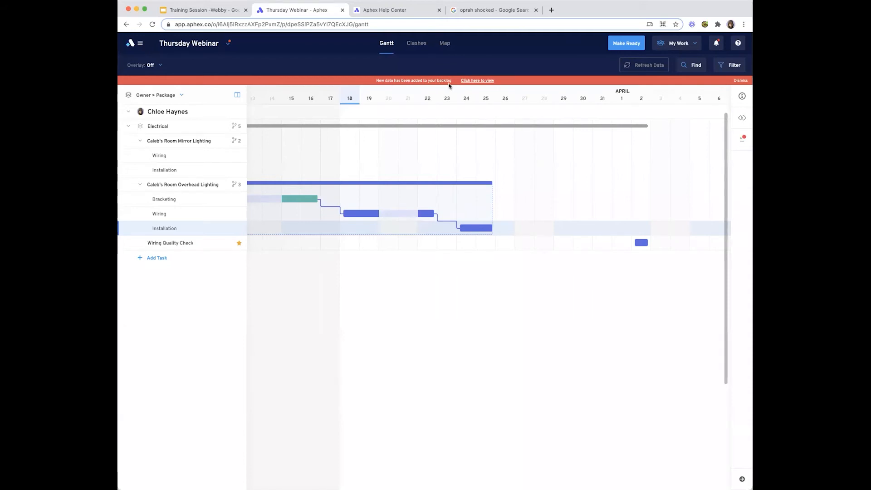
pyautogui.click(475, 81)
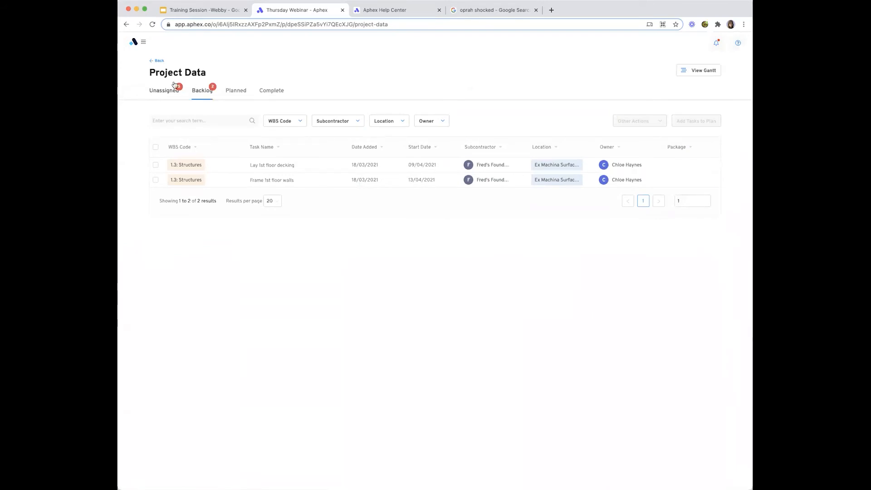
pyautogui.click(135, 44)
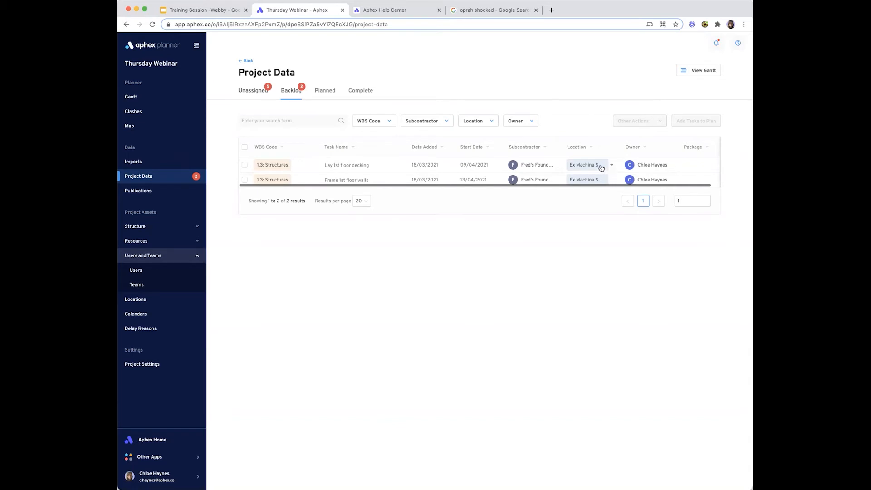
# - Assign the Fit Out package to the backlog tasks Lay 1st floor decking and Frame 1st floor walls
pyautogui.hscroll(1, 601, 168)
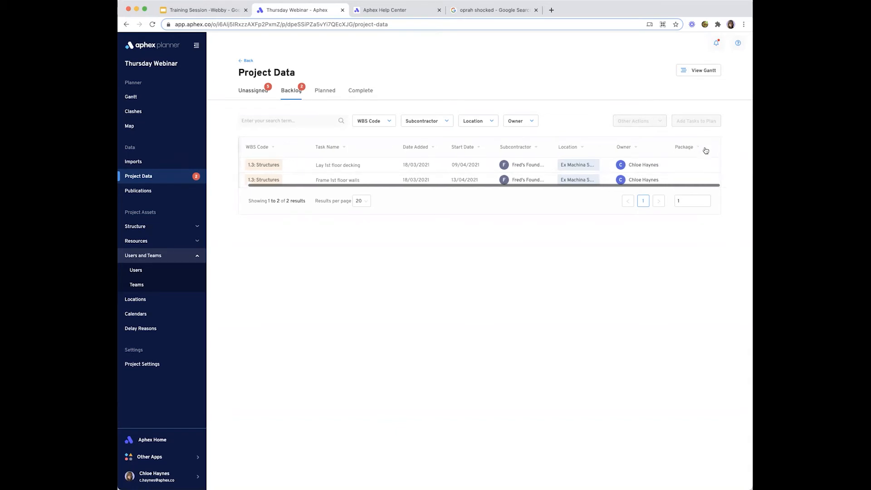
pyautogui.click(687, 164)
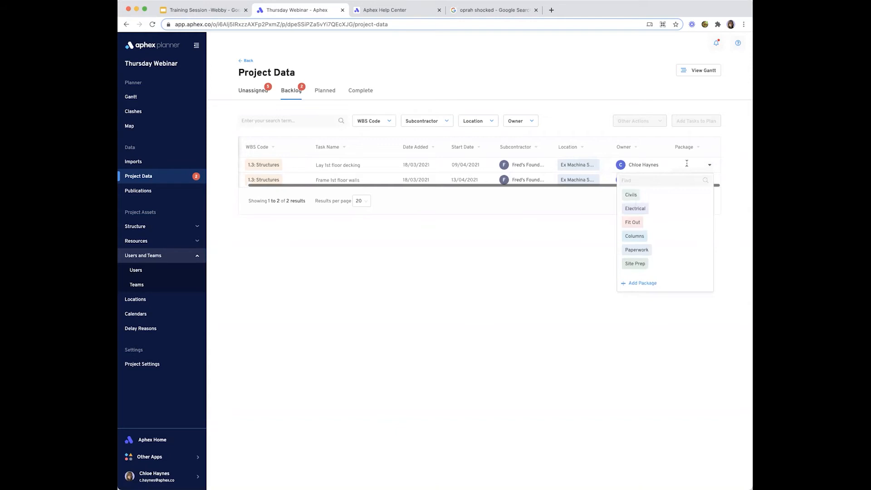
pyautogui.click(657, 225)
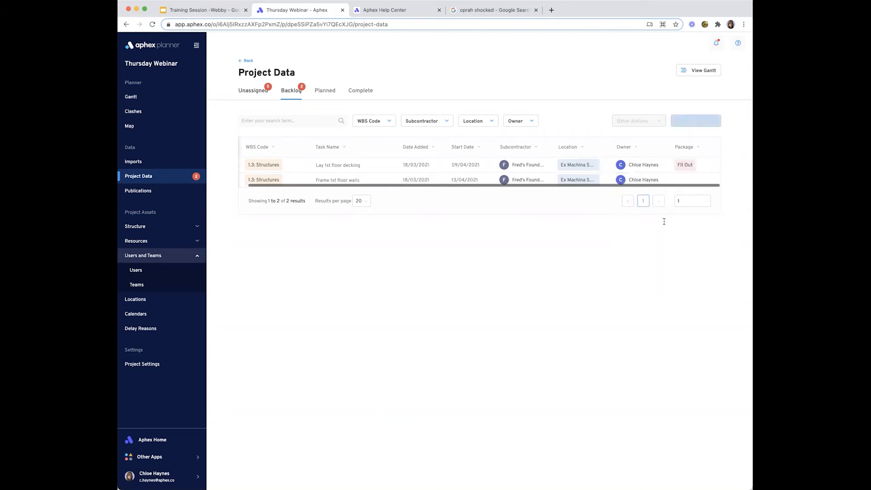
pyautogui.click(701, 180)
pyautogui.click(633, 238)
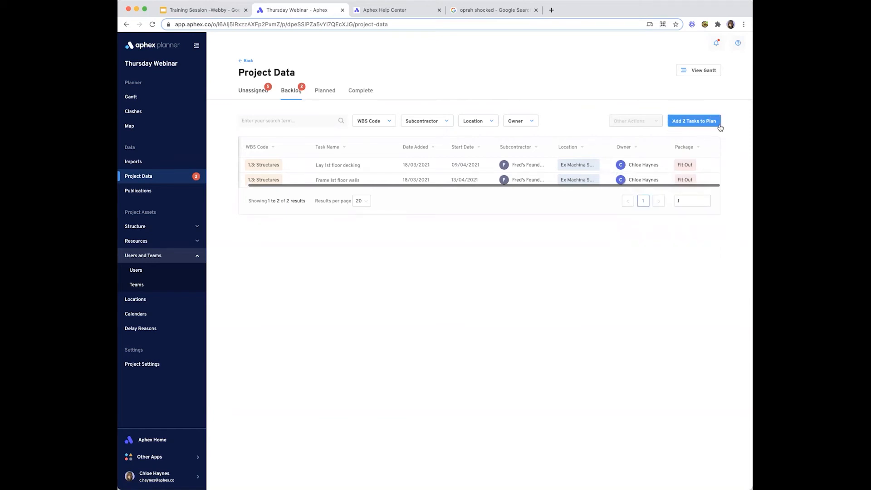
# - Add the two backlog tasks to the plan and return to the Gantt by way of the Planned list
pyautogui.click(689, 123)
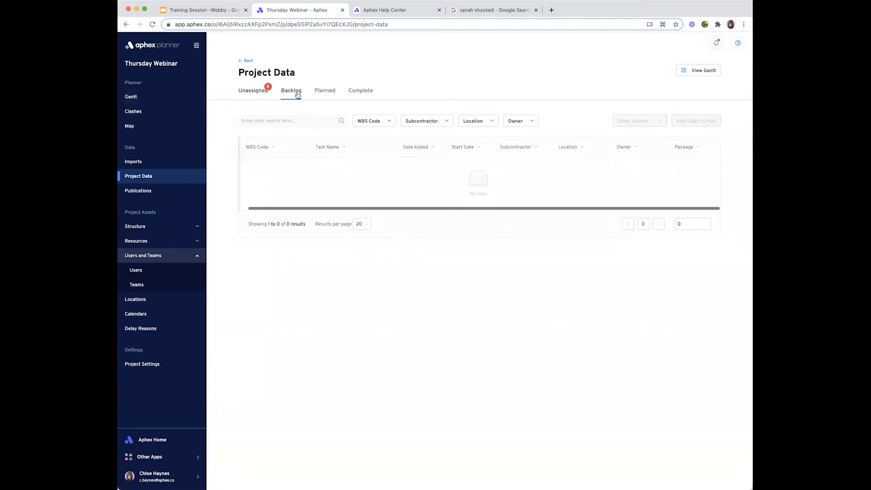
pyautogui.click(325, 91)
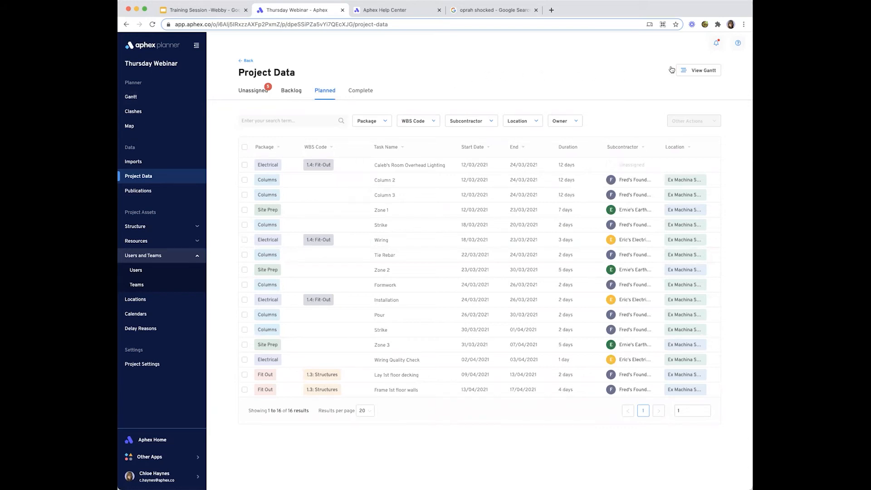
pyautogui.click(689, 70)
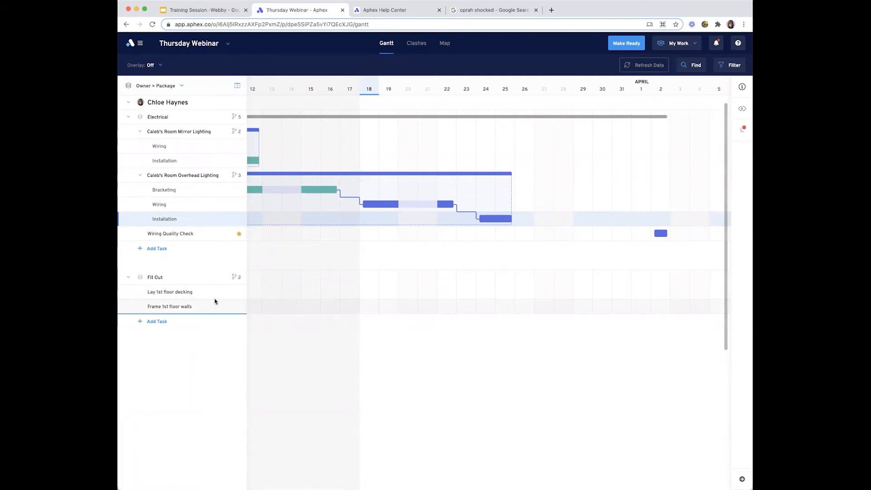
# - Collapse the mirror lighting and overhead lighting tasks in the Electrical package
pyautogui.hscroll(-1, 337, 235)
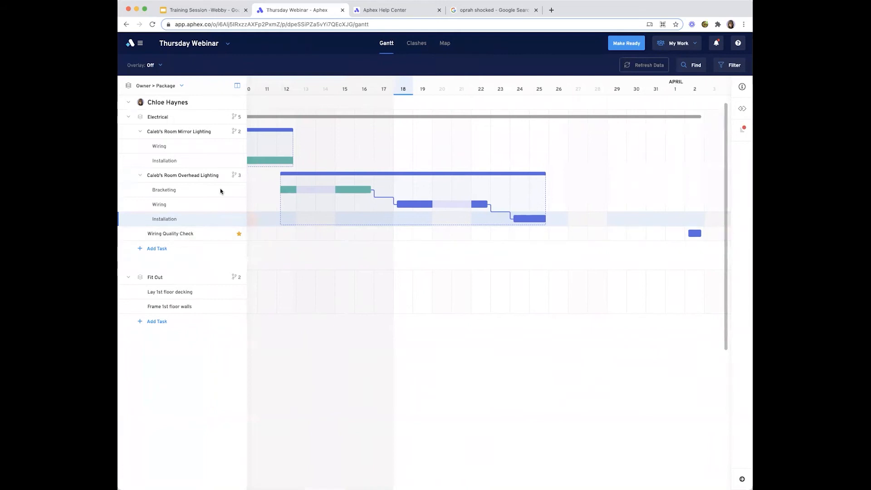
pyautogui.click(139, 175)
pyautogui.click(140, 131)
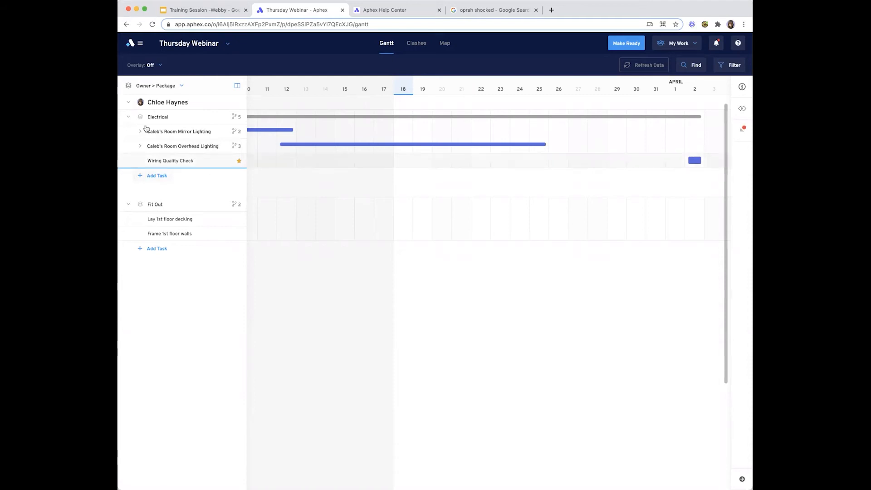
# - Compare the Owner > Wbs grouping with Owner > Package, leaving the Gantt on Owner > Package
pyautogui.click(175, 89)
pyautogui.click(145, 115)
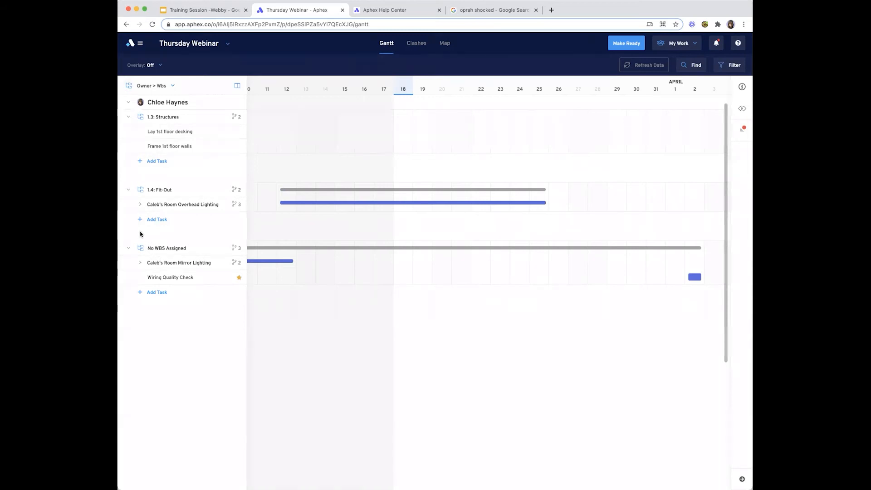
pyautogui.click(153, 85)
pyautogui.click(155, 101)
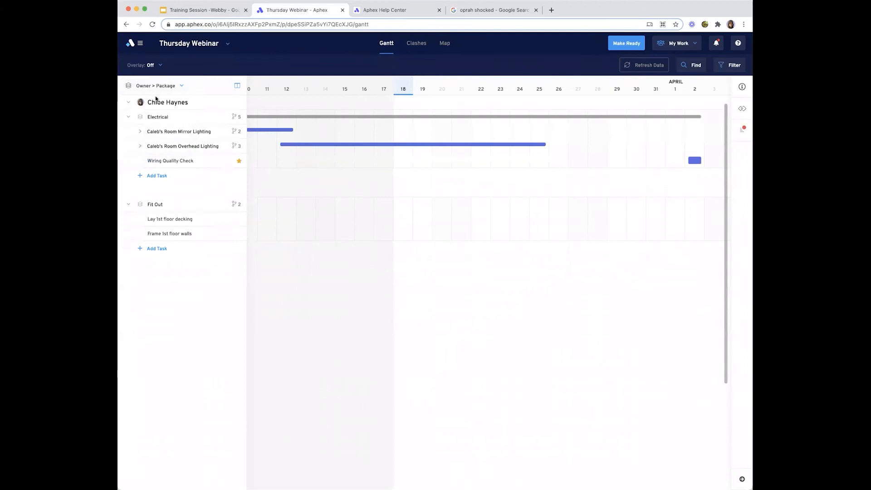
# - Add the task "Ava's Room Overhead Lighting" to the Electrical package and extend its bar to end on 29 March
pyautogui.click(157, 176)
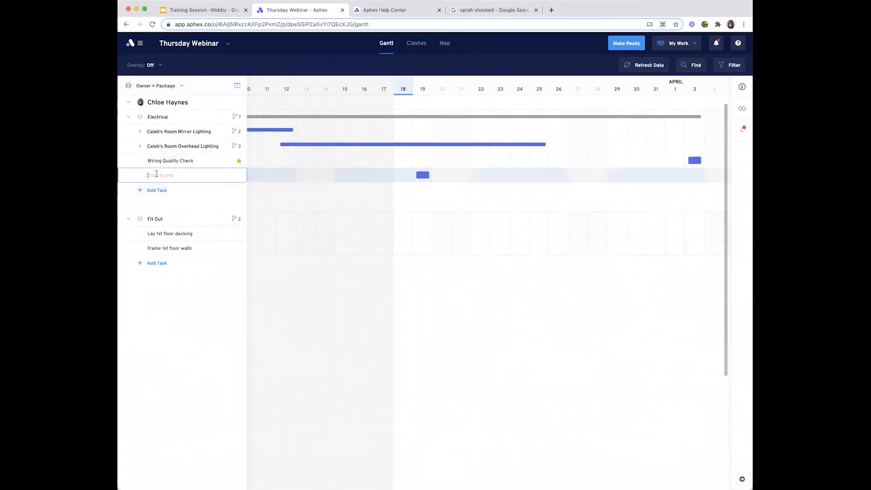
pyautogui.write("Ava's Room Overhead Lighting")
pyautogui.press('Return')
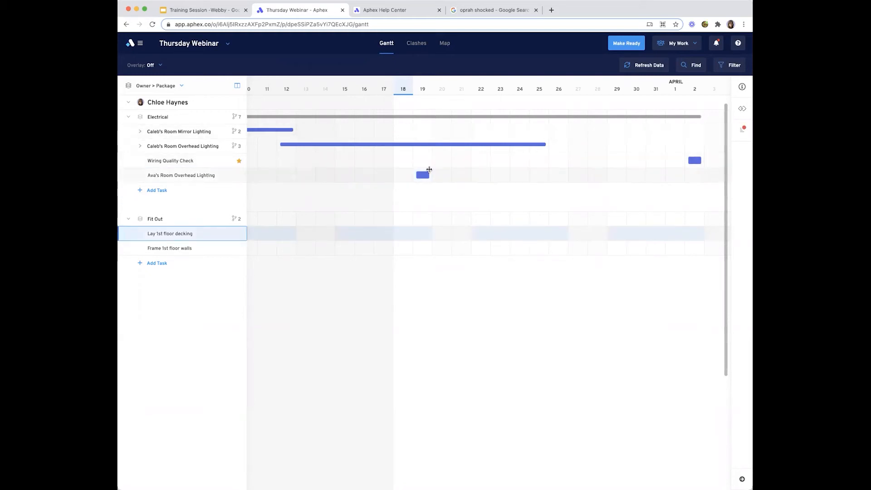
pyautogui.moveTo(429, 175); pyautogui.dragTo(629, 175)
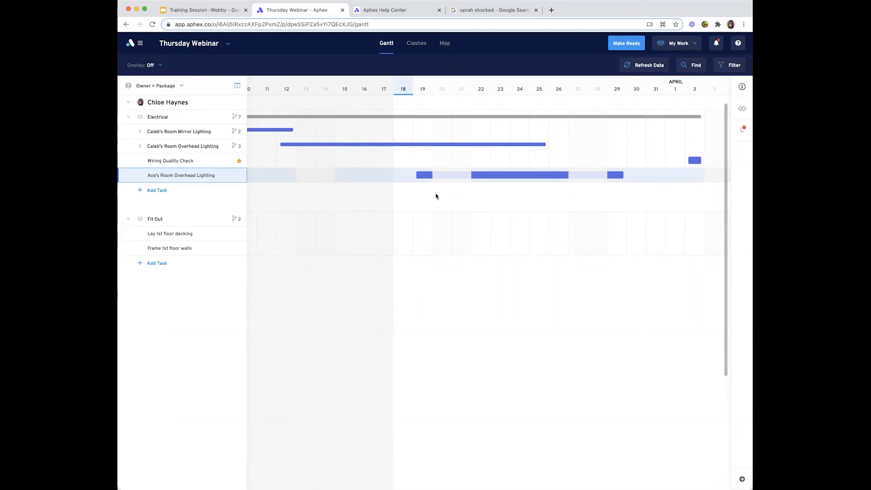
# - Break down the Ava's Room Overhead Lighting task into three subtasks
pyautogui.rightClick(237, 179)
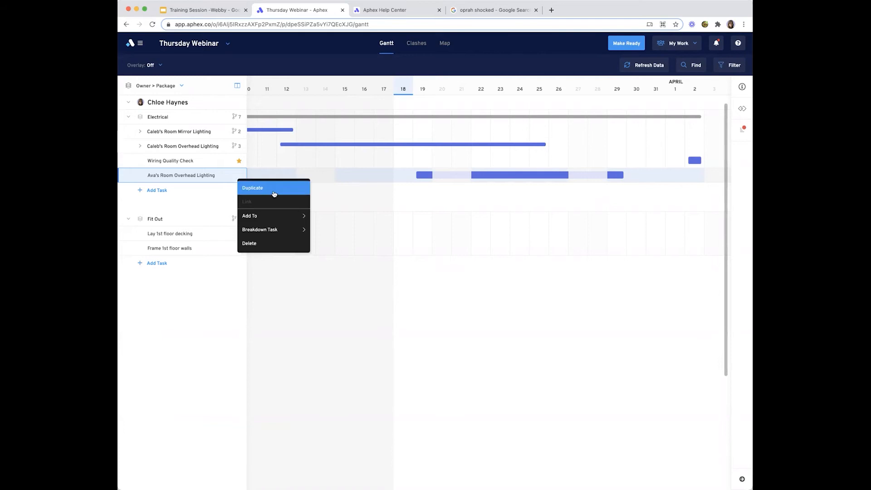
pyautogui.moveTo(283, 230)
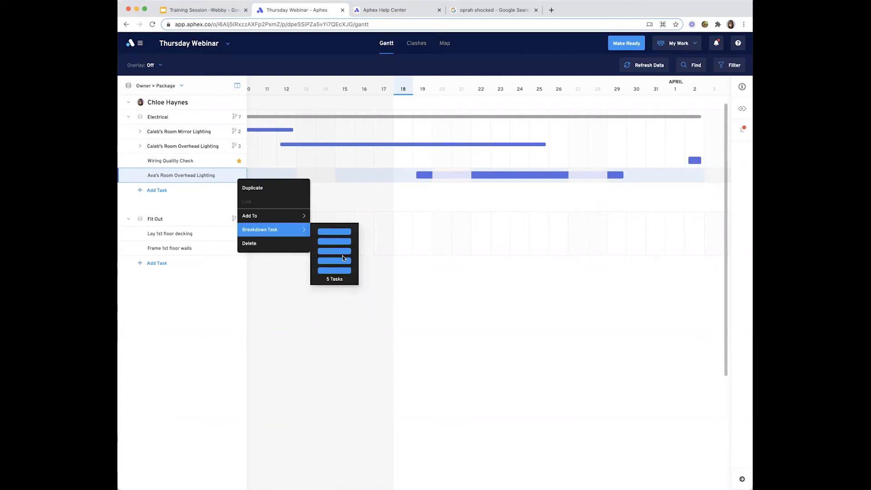
pyautogui.click(344, 251)
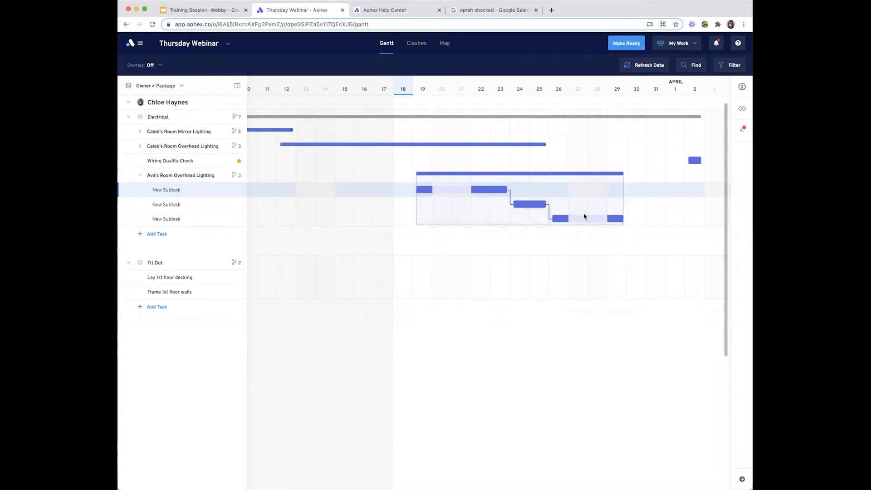
# - Rename the three new subtasks as Bracketing, Wiring and Installation, in that order
pyautogui.click(193, 190)
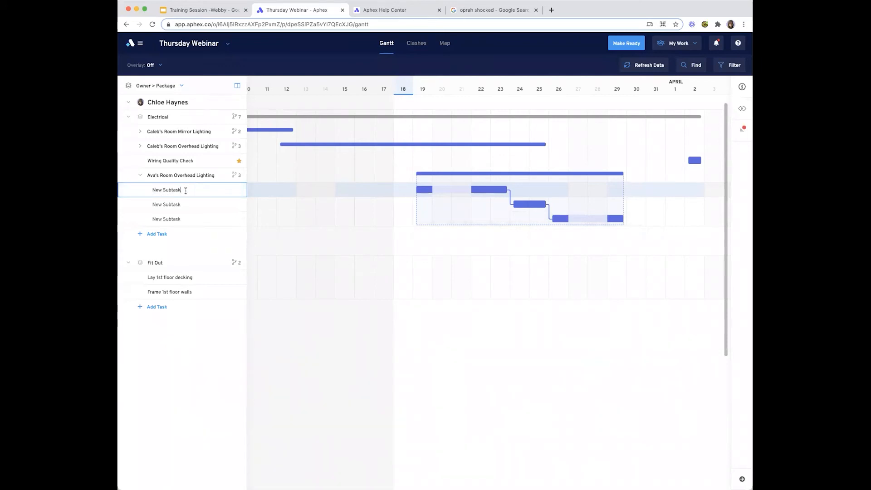
pyautogui.hotkey('shift', 'alt', 'Left')
pyautogui.hotkey('shift', 'alt', 'Left')
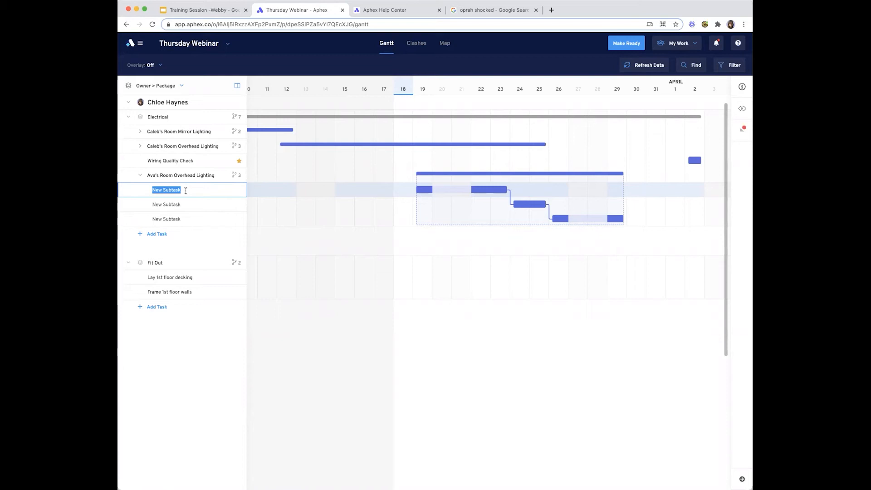
pyautogui.write('Bracketing')
pyautogui.press('Return')
pyautogui.write('Wiring')
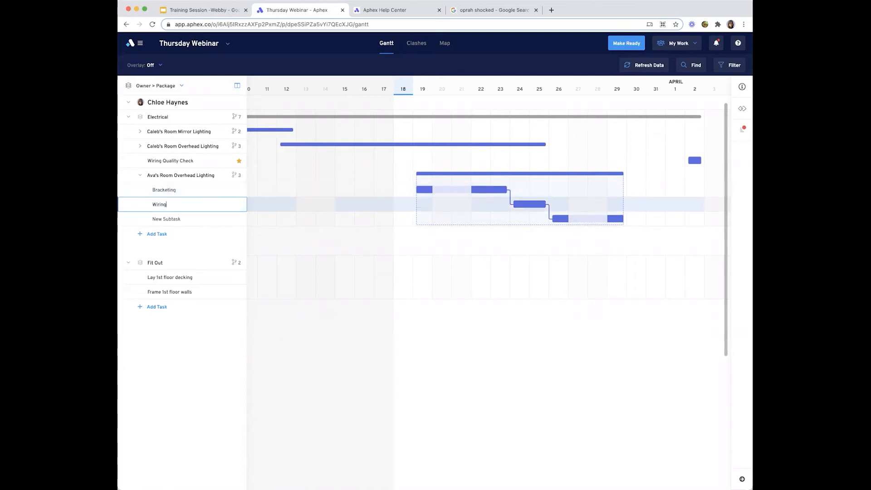
pyautogui.press('Return')
pyautogui.write('Installation')
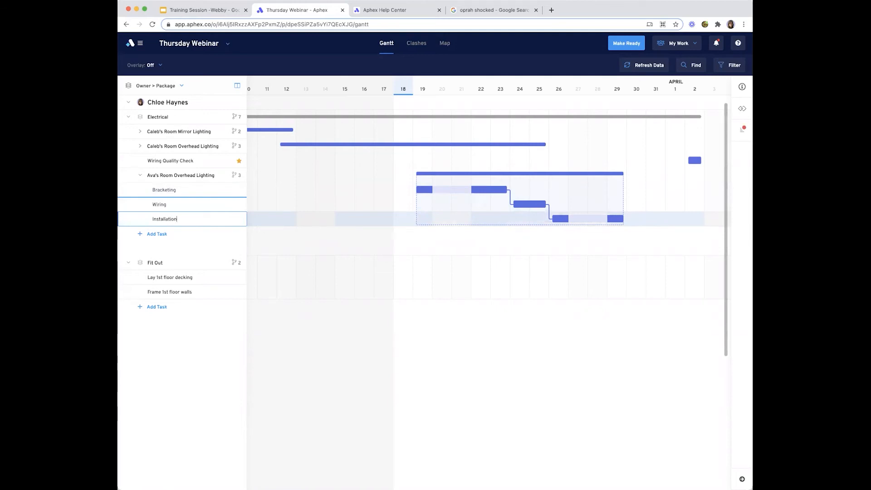
pyautogui.press('Return')
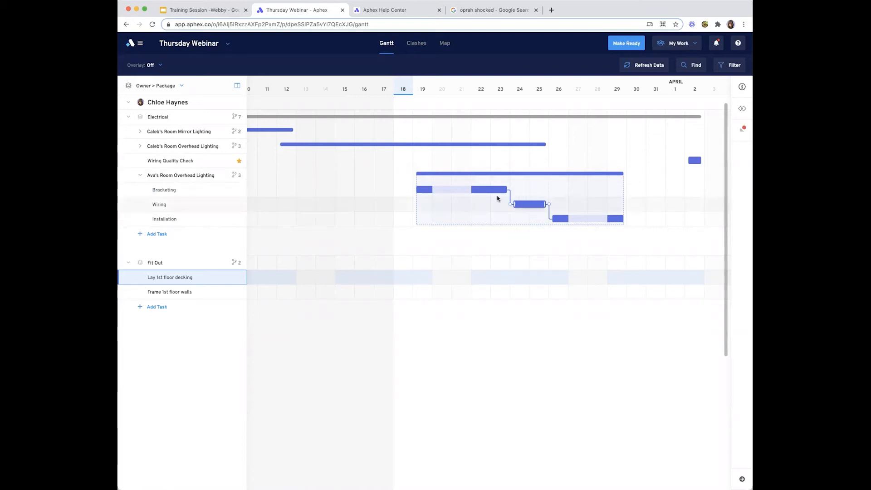
# - Reschedule the new subtasks so Bracketing starts on 18 March, Wiring on 24 March and Installation on 29 March
pyautogui.moveTo(496, 190); pyautogui.dragTo(476, 189)
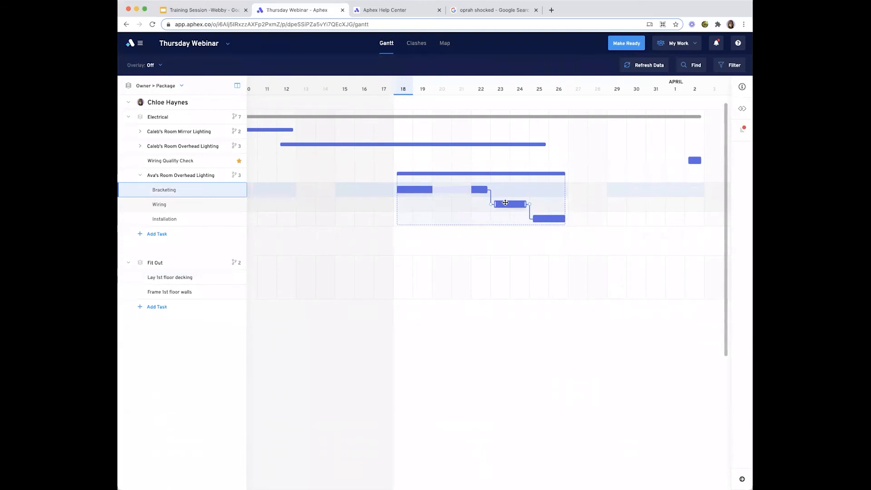
pyautogui.click(522, 204)
pyautogui.moveTo(564, 216); pyautogui.dragTo(580, 213)
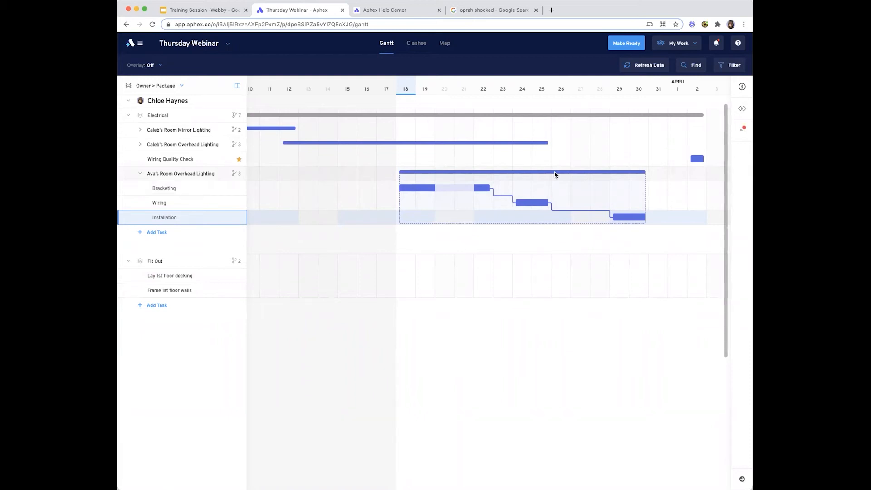
# - Set the lag of the Finish - Start link between Bracketing and Wiring to 2, save it, and delete that link
pyautogui.click(502, 198)
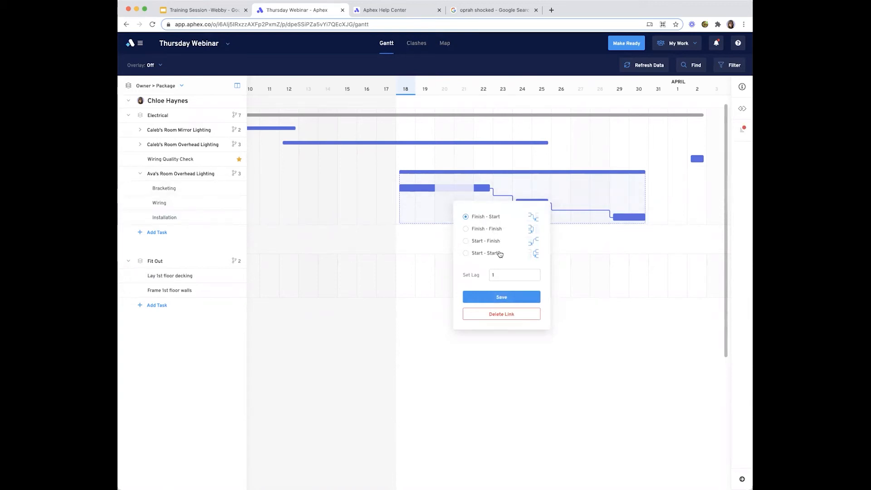
pyautogui.click(538, 277)
pyautogui.click(539, 276)
pyautogui.click(539, 277)
pyautogui.click(538, 273)
pyautogui.click(538, 274)
pyautogui.click(538, 274)
pyautogui.click(519, 299)
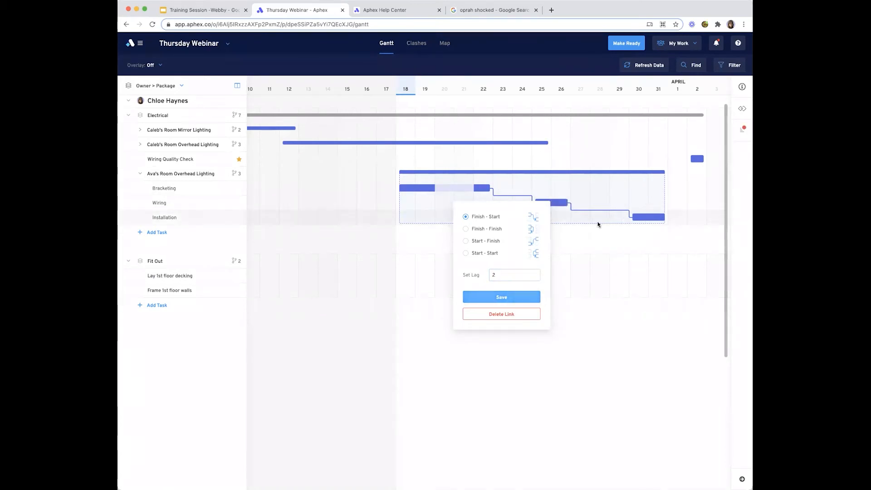
pyautogui.click(520, 313)
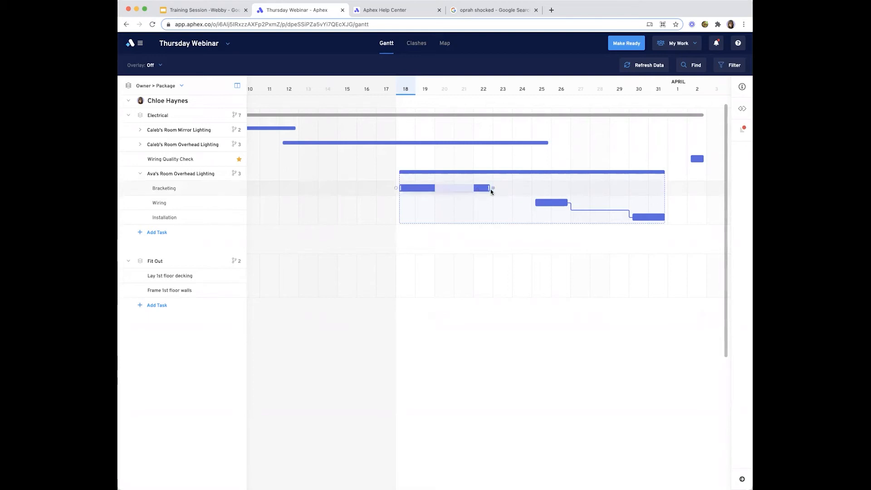
# - Link the finish of Bracketing to the start of Wiring, preserving the gap between their scheduled dates
pyautogui.moveTo(493, 188)
pyautogui.mouseDown()
pyautogui.moveTo(630, 220)
pyautogui.moveTo(687, 159)
pyautogui.moveTo(666, 219)
pyautogui.moveTo(530, 206)
pyautogui.mouseUp()
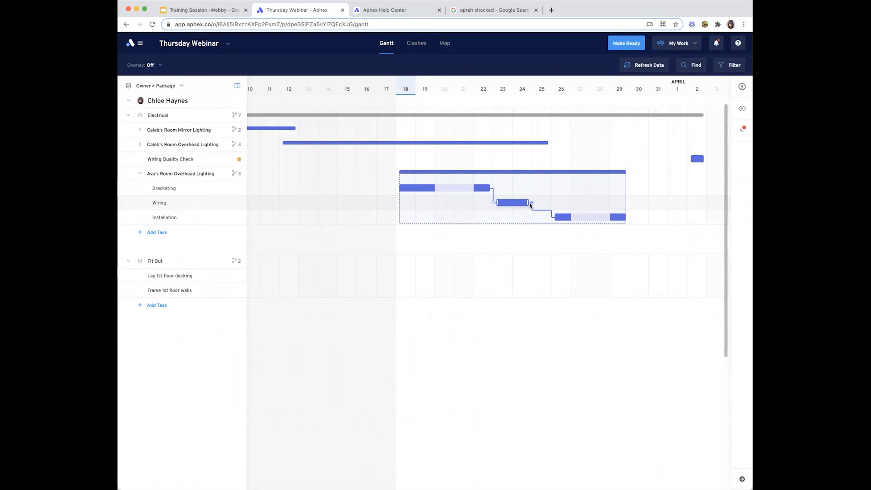
pyautogui.press('super+z')
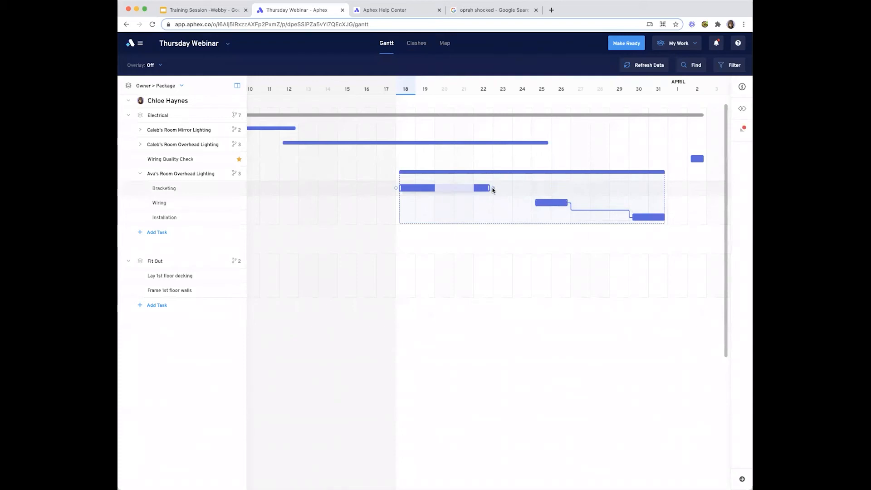
pyautogui.moveTo(494, 191); pyautogui.dragTo(530, 204)
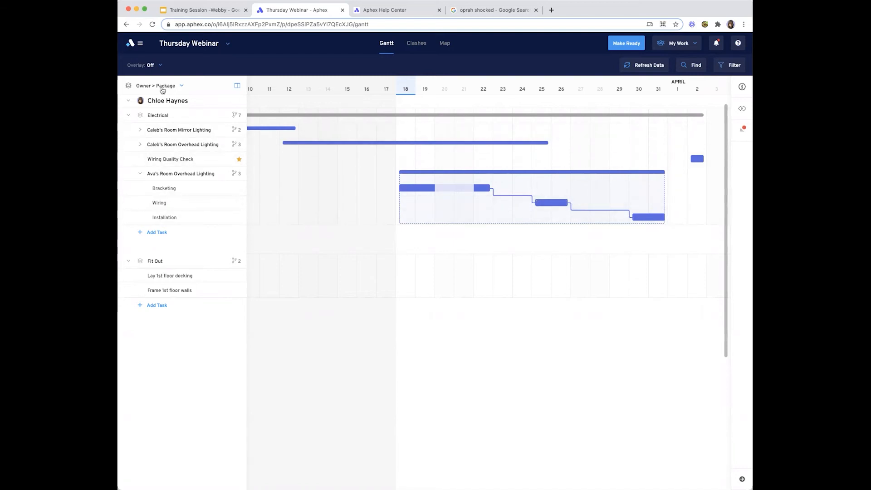
# - Show the Required Fields columns beside the task list in the Gantt
pyautogui.click(235, 88)
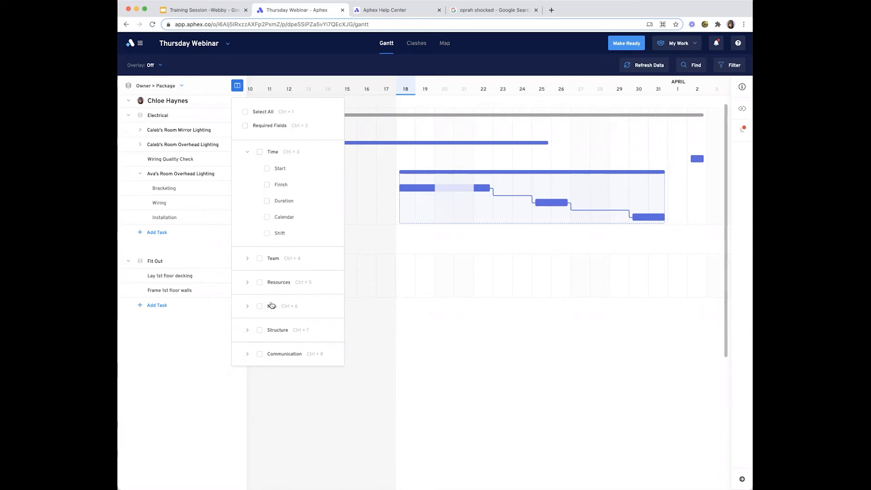
pyautogui.click(245, 126)
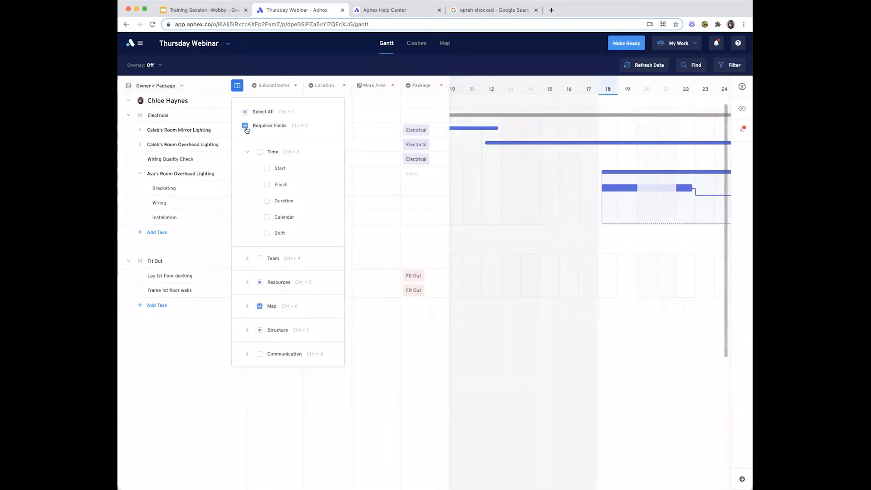
pyautogui.click(619, 307)
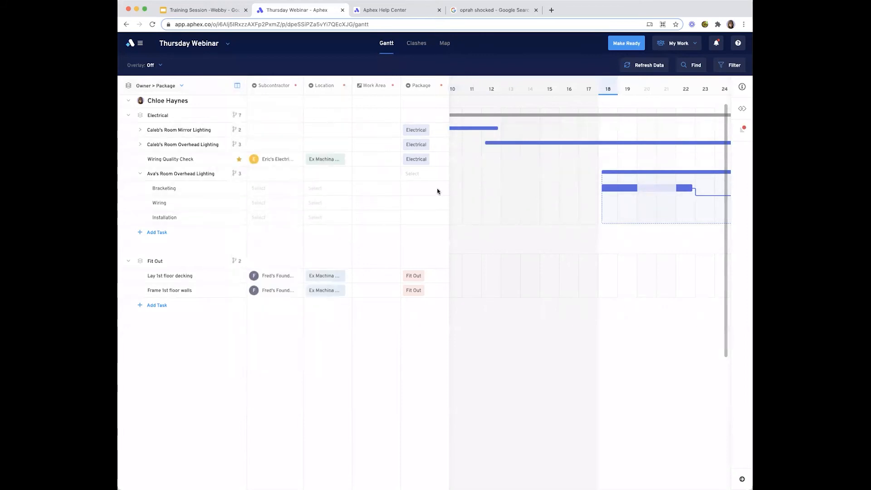
pyautogui.hscroll(5, 526, 234)
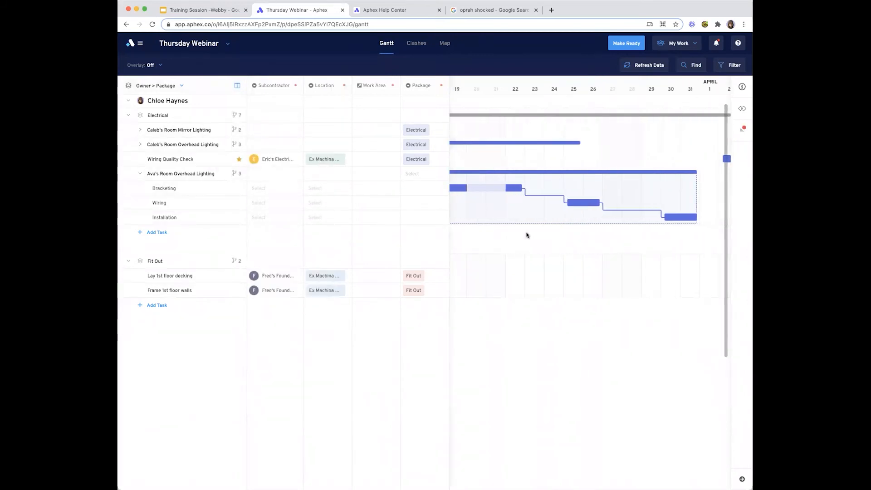
pyautogui.hscroll(-1, 527, 235)
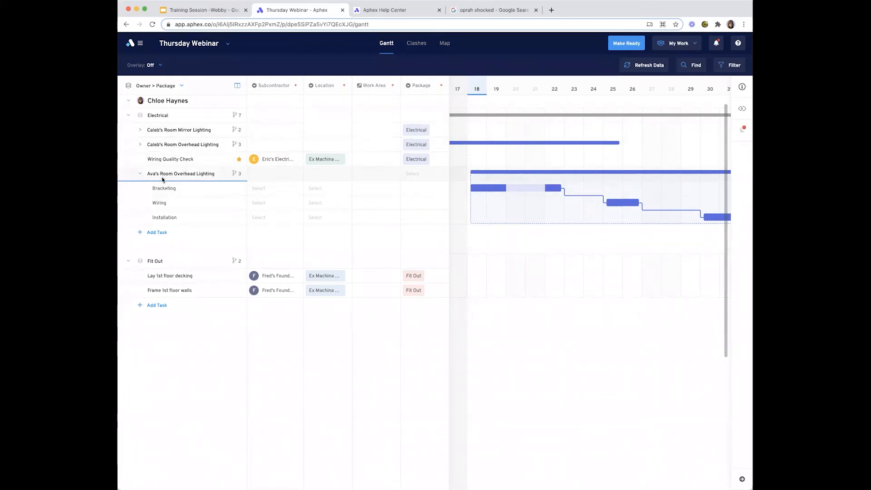
# - Assign Eric's Electricians as subcontractor to Bracketing and fill it down to Wiring and Installation
pyautogui.click(286, 194)
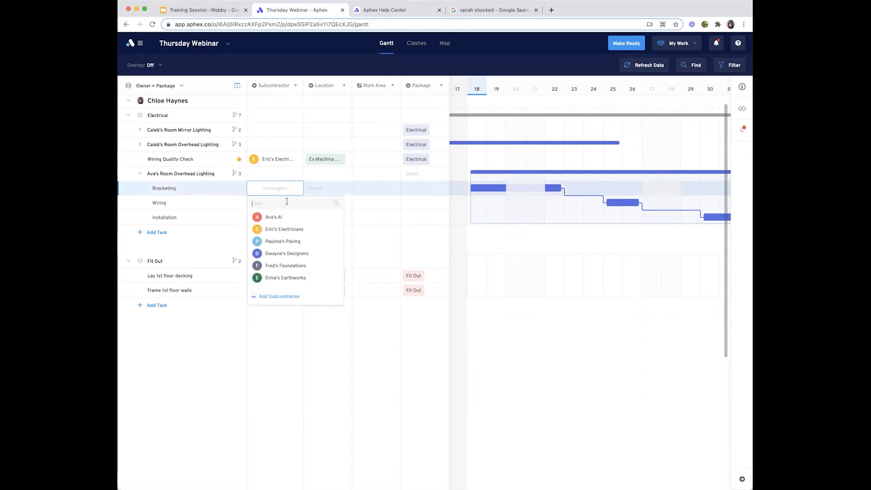
pyautogui.click(275, 230)
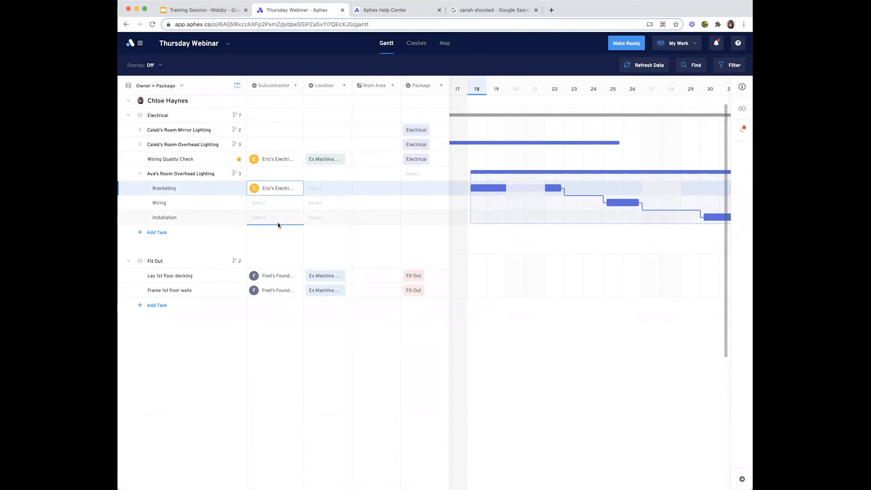
pyautogui.keyDown('shift'); pyautogui.click(278, 223); pyautogui.keyUp('shift')
pyautogui.press('super+d')
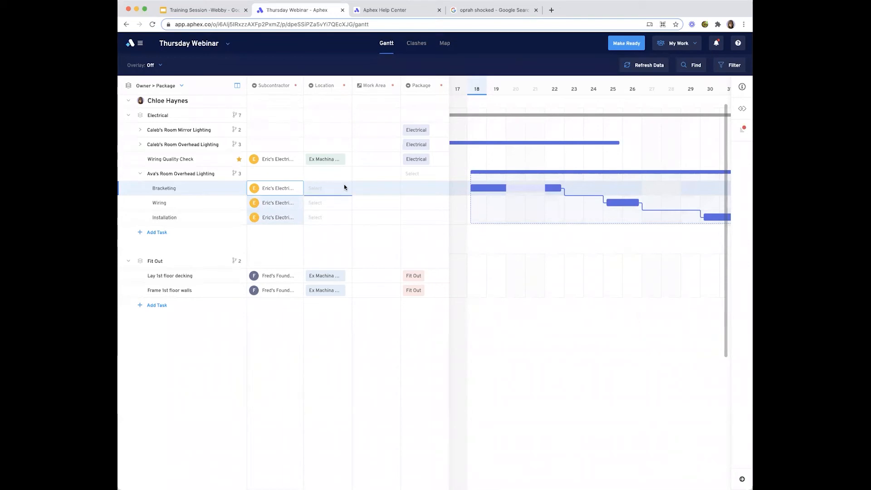
# - Set the Bracketing location to Ex Machina Sub Level and open its work area drawing
pyautogui.click(321, 188)
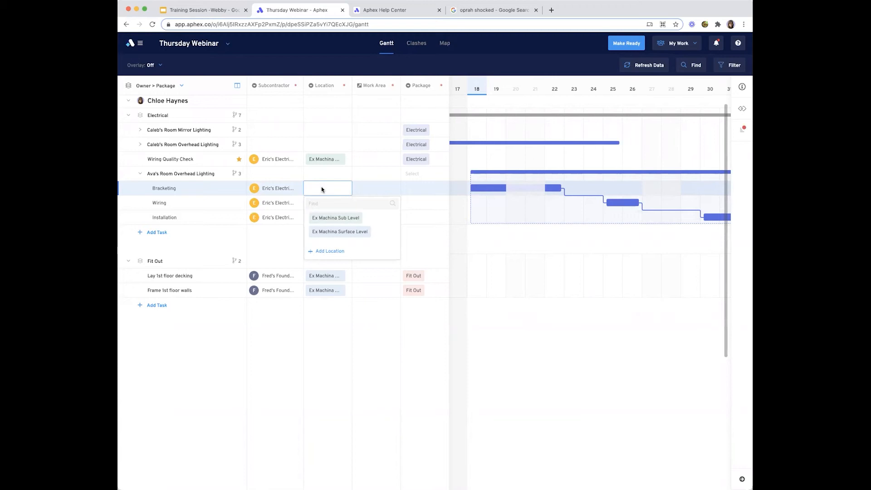
pyautogui.click(344, 218)
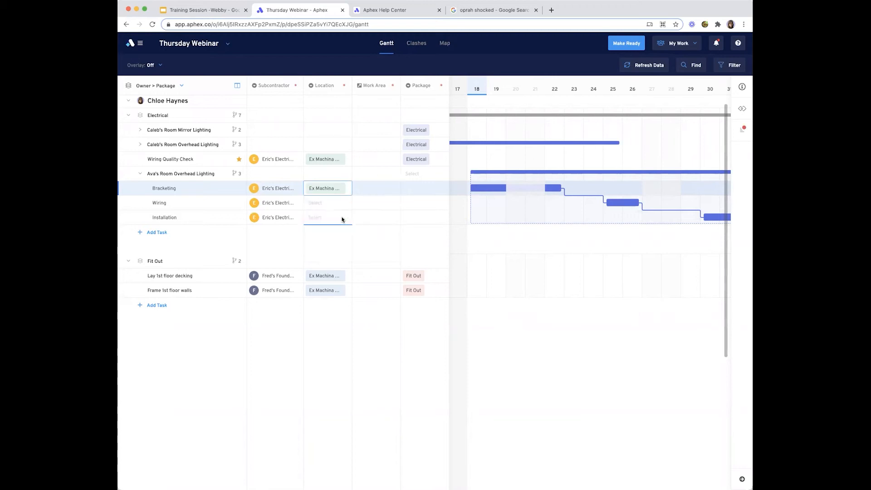
pyautogui.click(392, 189)
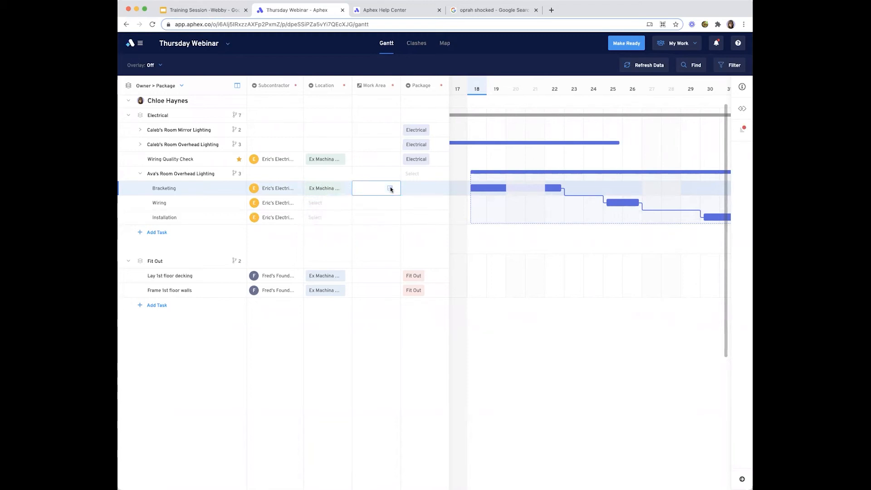
pyautogui.click(391, 188)
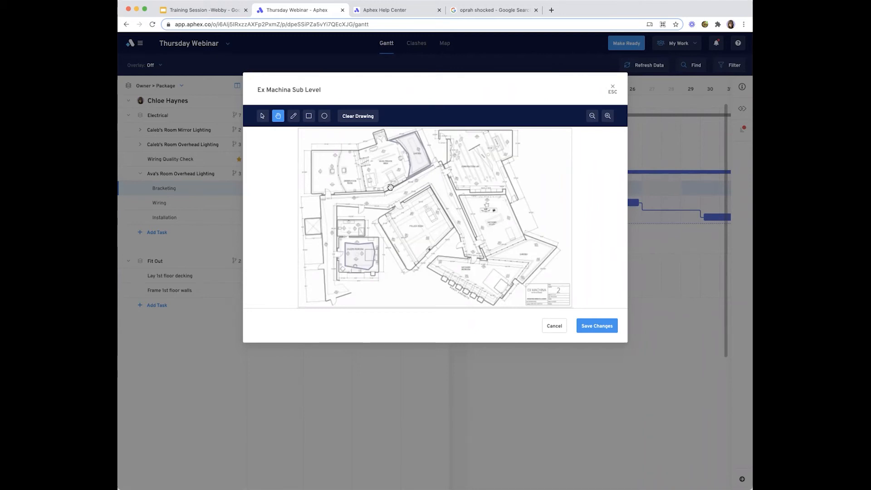
# - Draw a rectangular work area over Ava's Private Area on the Ex Machina Sub Level plan
pyautogui.click(309, 116)
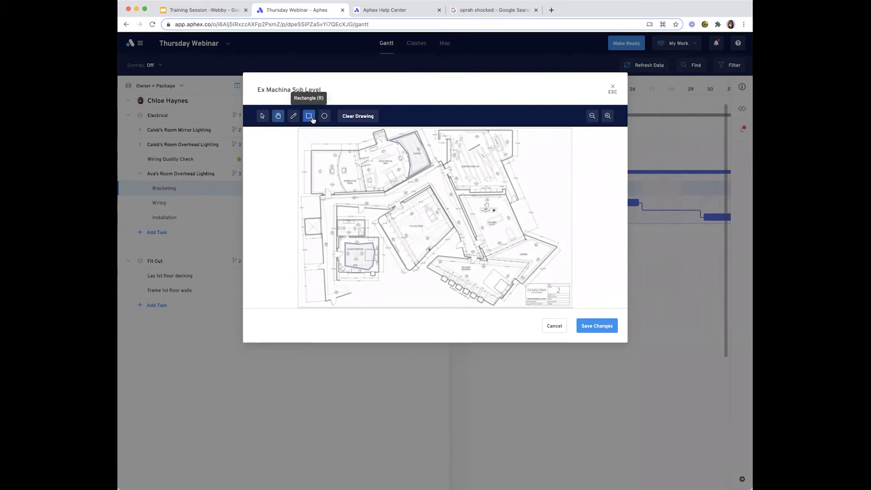
pyautogui.click(324, 117)
pyautogui.click(294, 116)
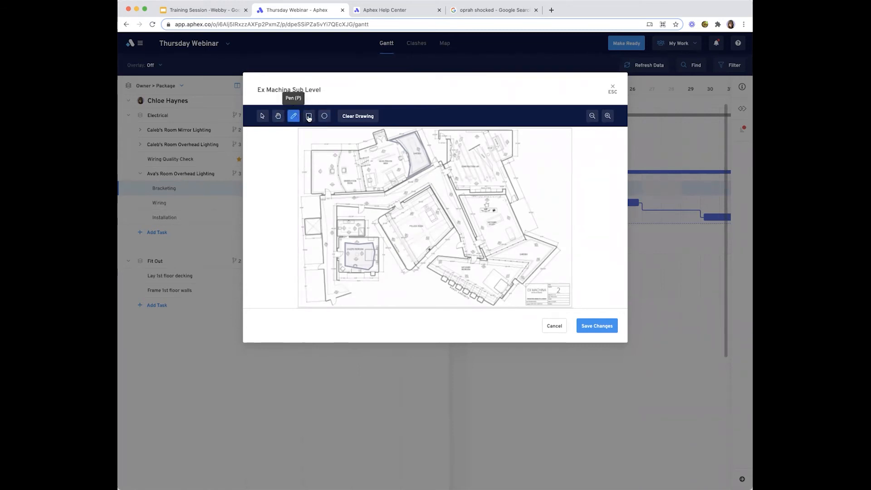
pyautogui.click(361, 173)
pyautogui.scroll(10, 370, 175)
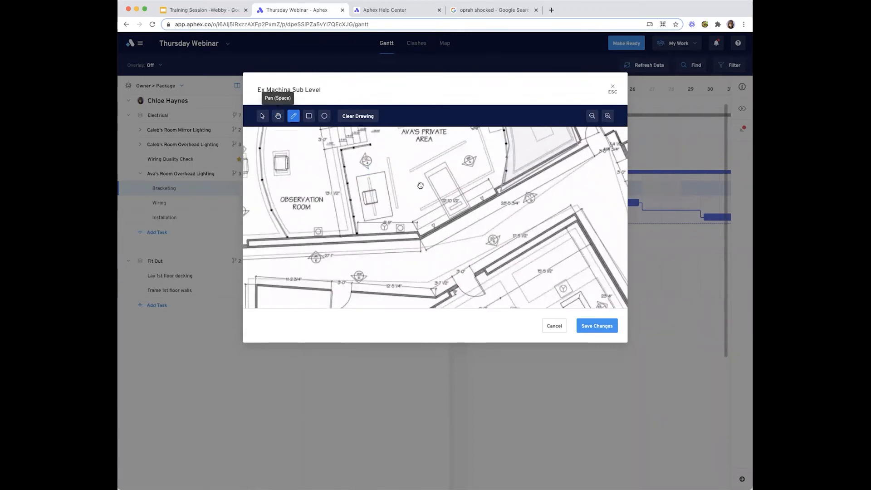
pyautogui.click(279, 116)
pyautogui.scroll(5, 324, 131)
pyautogui.click(309, 116)
pyautogui.moveTo(346, 162); pyautogui.dragTo(534, 278)
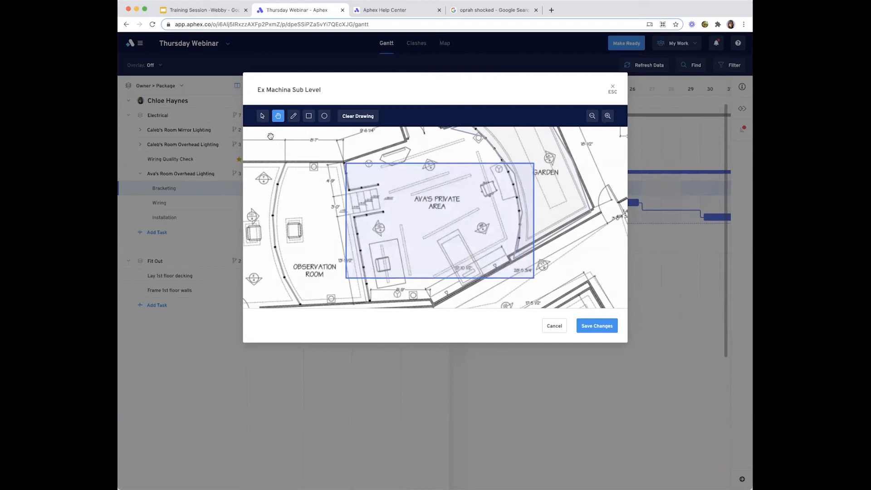
# - Reshape the rectangle's corners and edges to follow the walls of Ava's Private Area, and save the work area
pyautogui.click(262, 116)
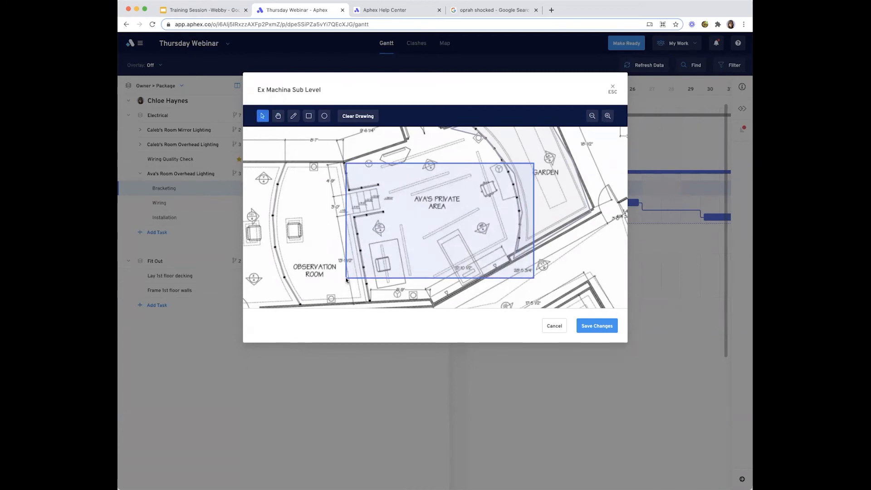
pyautogui.moveTo(347, 278); pyautogui.dragTo(372, 301)
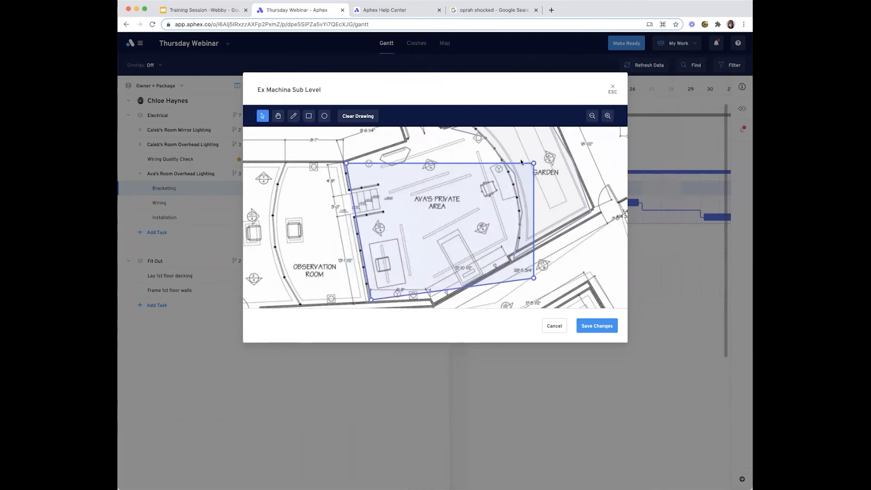
pyautogui.moveTo(534, 164); pyautogui.dragTo(520, 159)
pyautogui.moveTo(469, 146); pyautogui.dragTo(449, 131)
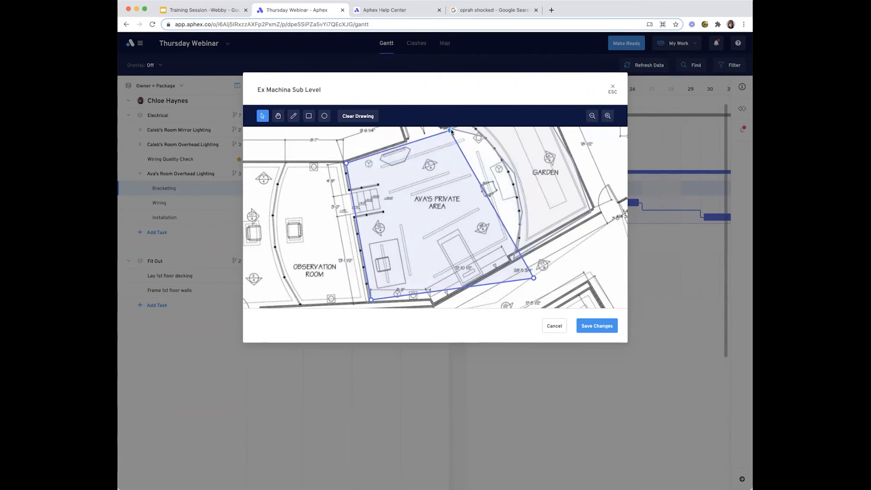
pyautogui.moveTo(486, 192); pyautogui.dragTo(482, 137)
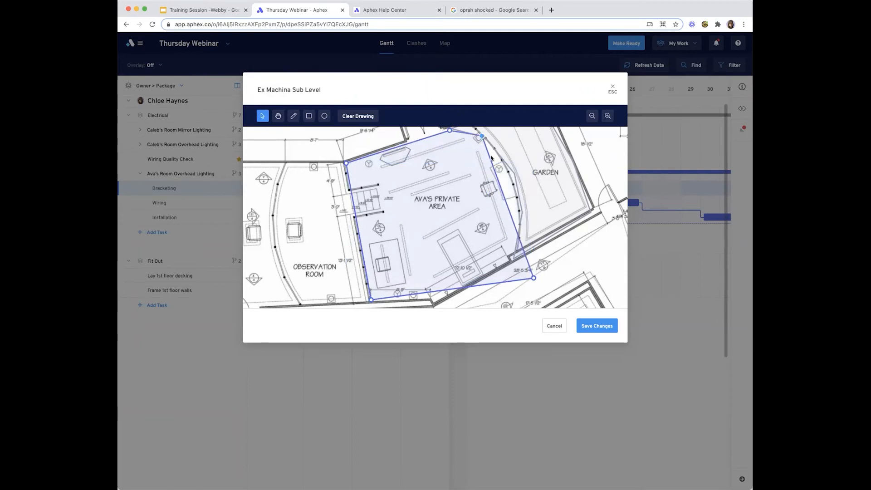
pyautogui.moveTo(496, 171); pyautogui.dragTo(504, 169)
pyautogui.moveTo(534, 278); pyautogui.dragTo(514, 261)
pyautogui.moveTo(439, 281); pyautogui.dragTo(436, 302)
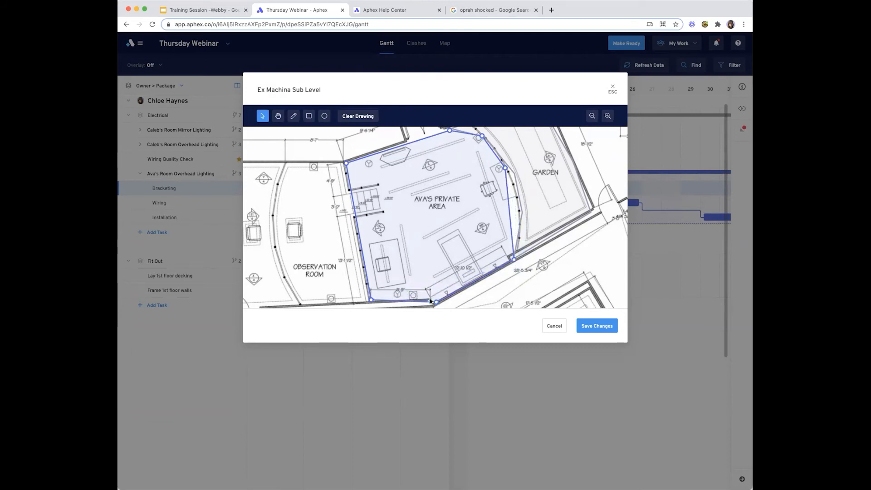
pyautogui.click(590, 326)
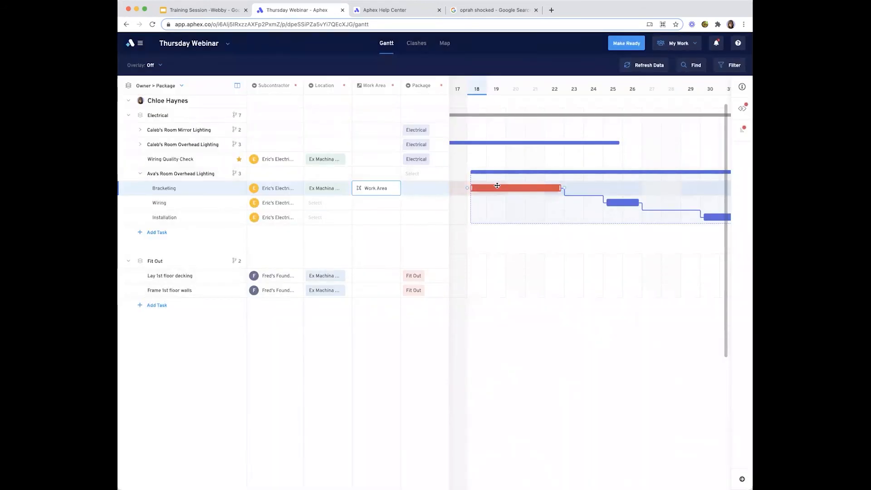
# - Fill the Bracketing work area and its location down to Wiring and Installation
pyautogui.hscroll(5, 508, 182)
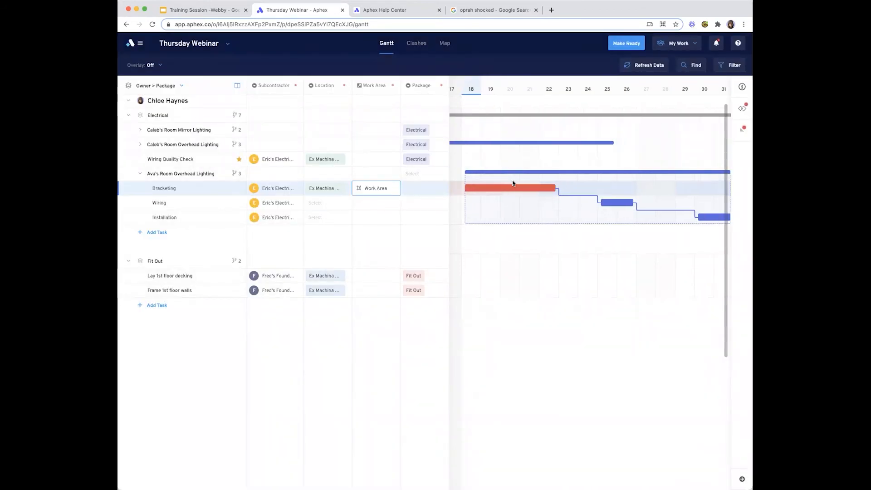
pyautogui.hscroll(-5, 513, 183)
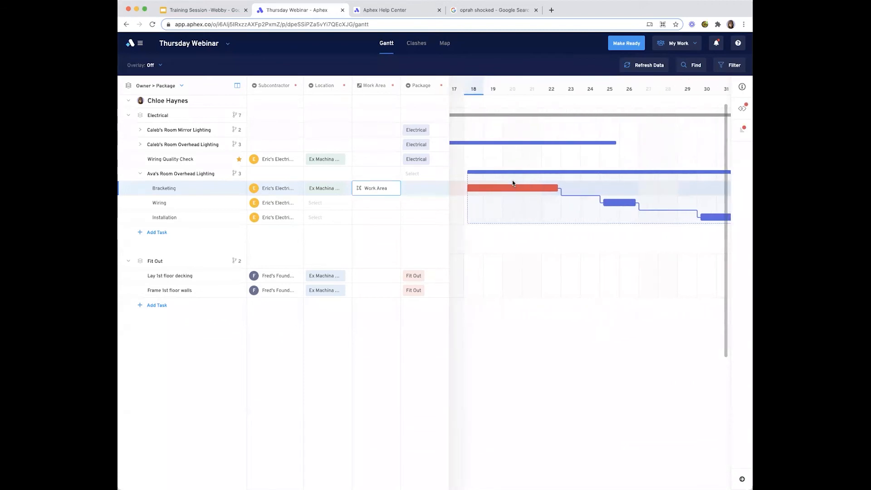
pyautogui.hscroll(1, 514, 183)
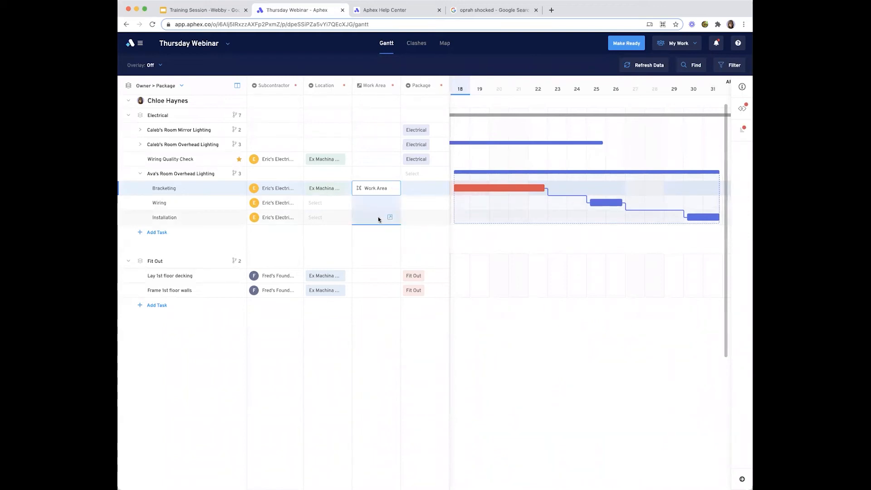
pyautogui.press('super+d')
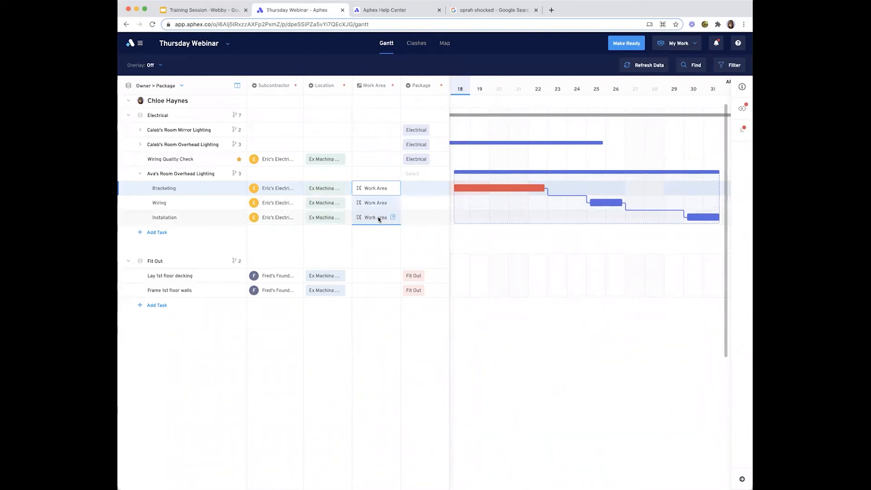
# - Set the package of the parent task Ava's Room Overhead Lighting to Electrical
pyautogui.click(425, 187)
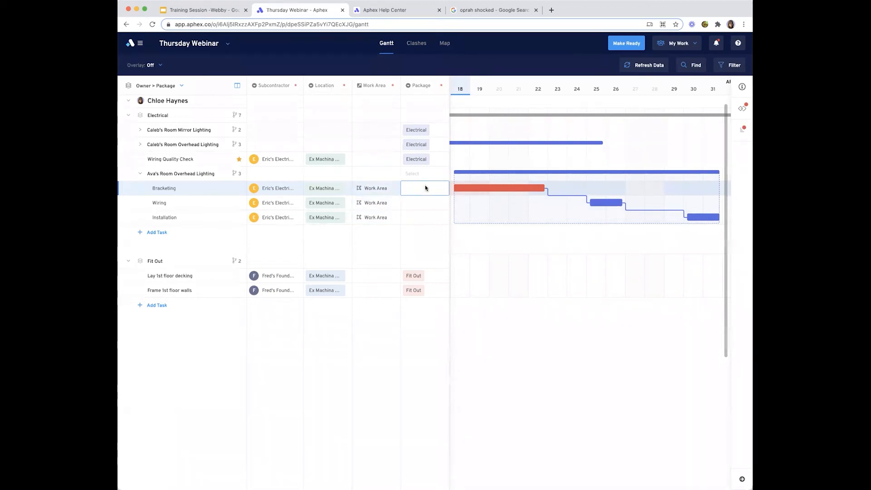
pyautogui.click(435, 201)
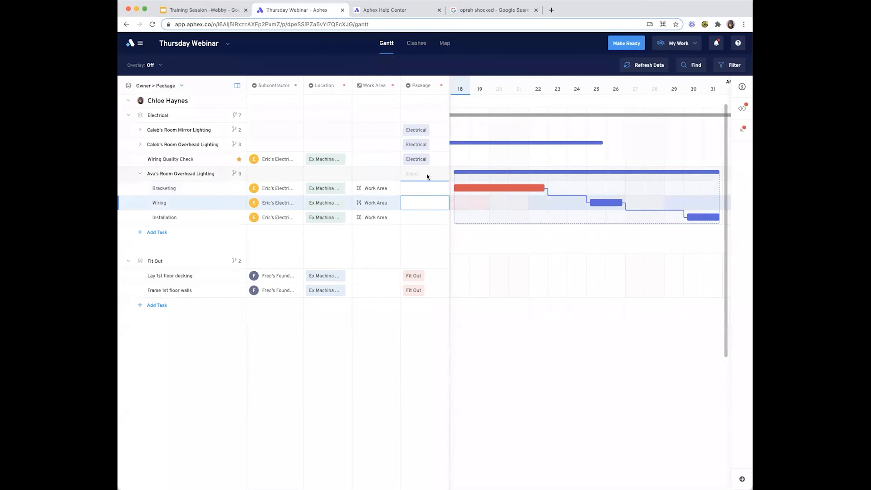
pyautogui.click(428, 176)
pyautogui.click(427, 177)
pyautogui.click(425, 215)
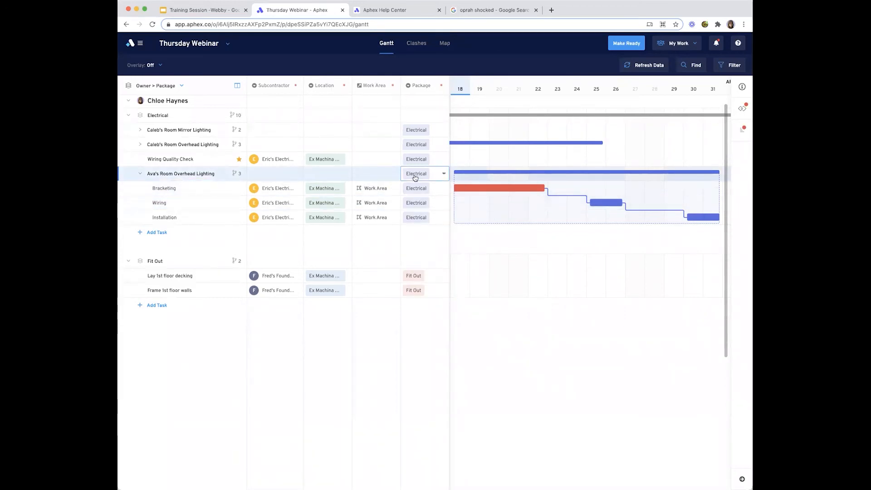
# - Collapse the subtasks of Ava's Room Overhead Lighting and expand them again
pyautogui.click(141, 175)
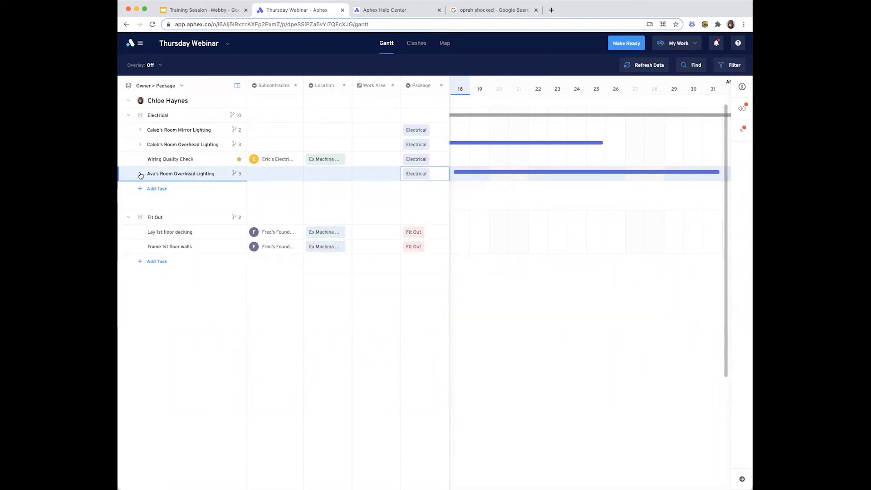
pyautogui.click(140, 175)
pyautogui.click(140, 175)
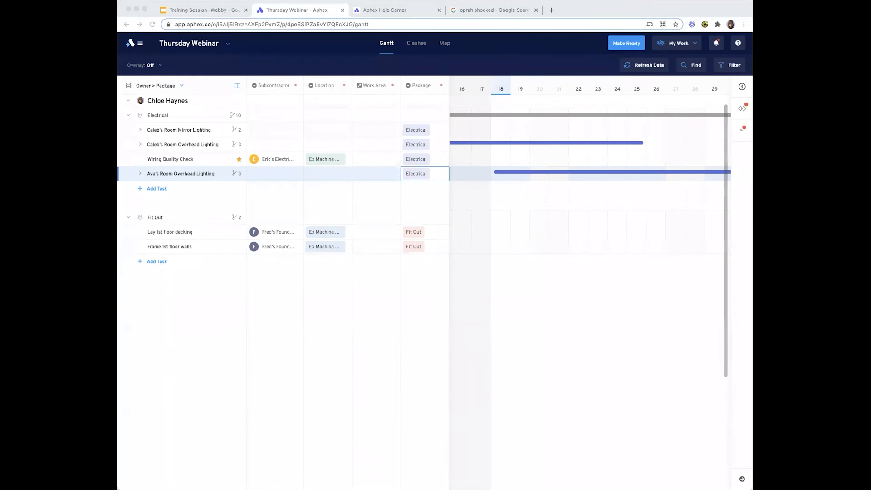
pyautogui.click(141, 176)
pyautogui.click(141, 176)
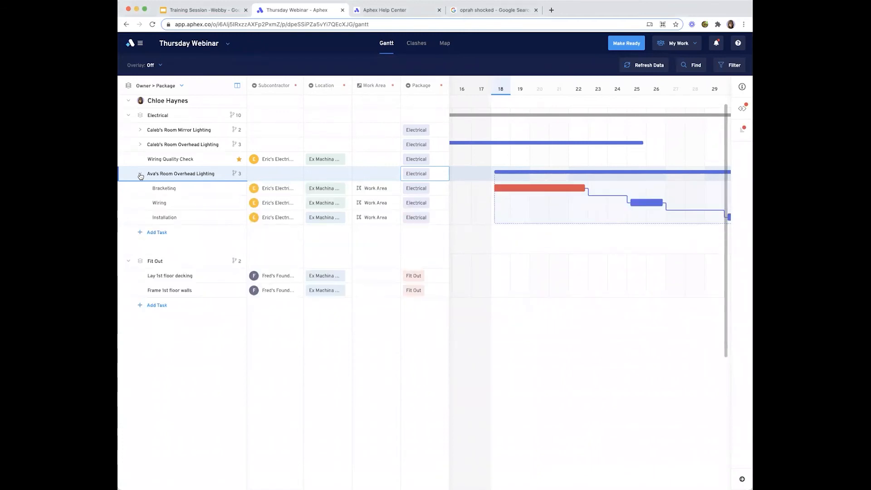
# - Replace the required field columns in the task table with the Time columns
pyautogui.click(236, 90)
pyautogui.click(244, 123)
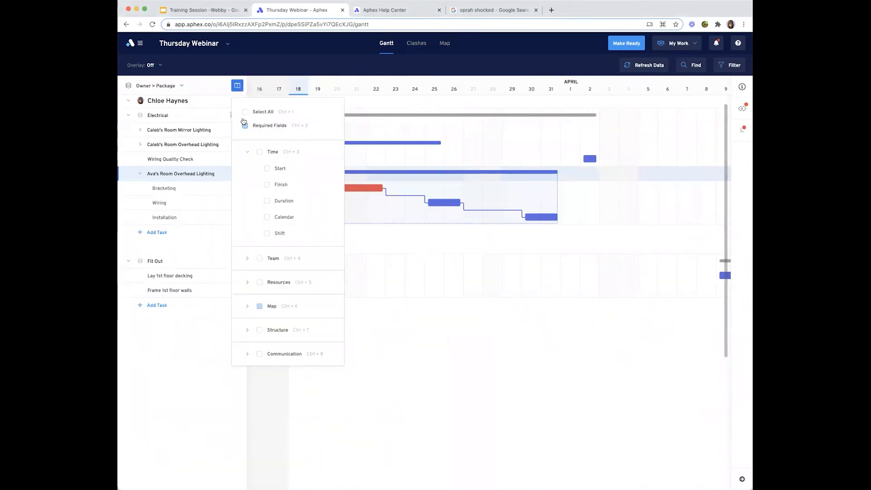
pyautogui.click(259, 151)
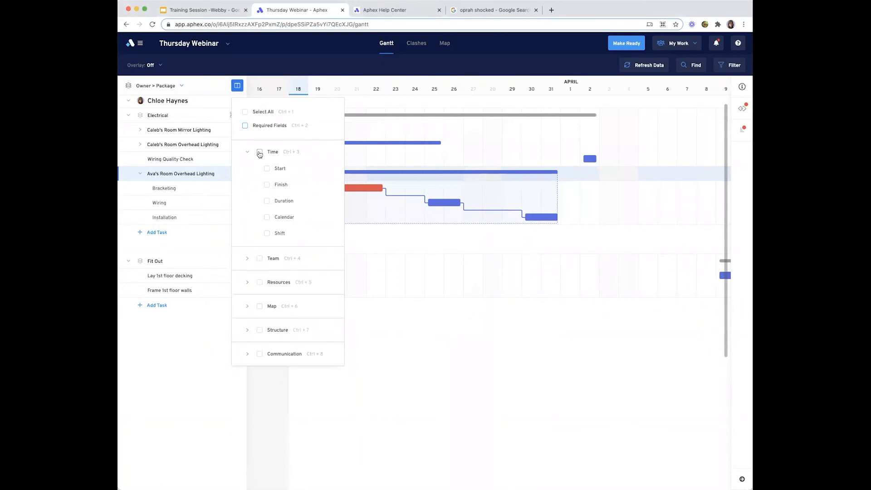
pyautogui.click(557, 235)
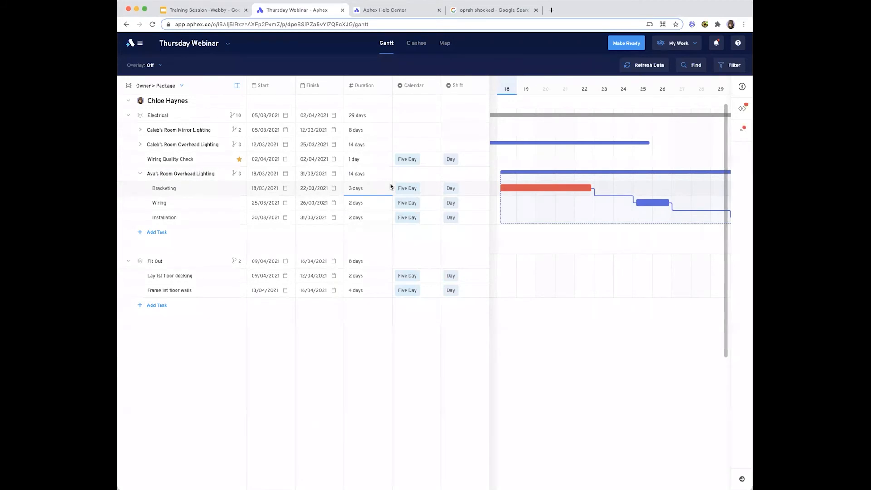
# - Review the calendar options available for the Bracketing task without changing its calendar
pyautogui.click(428, 189)
pyautogui.click(429, 191)
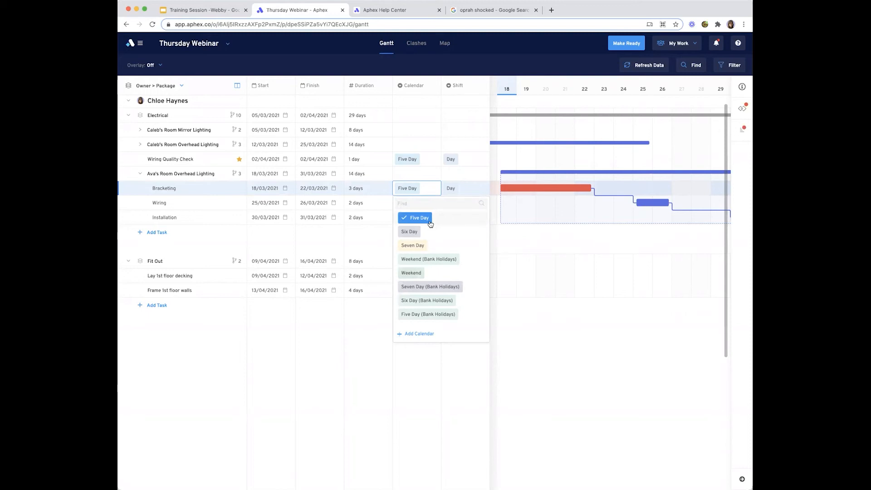
pyautogui.click(569, 241)
# - Move the Wiring task one day later on the timeline so it starts on 26/03/2021
pyautogui.hscroll(2, 619, 222)
pyautogui.hscroll(1, 618, 222)
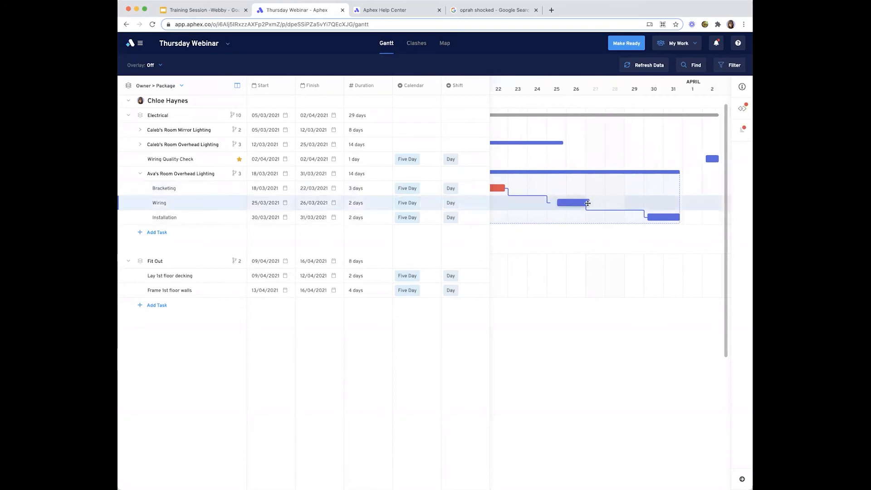
pyautogui.moveTo(571, 203); pyautogui.dragTo(591, 203)
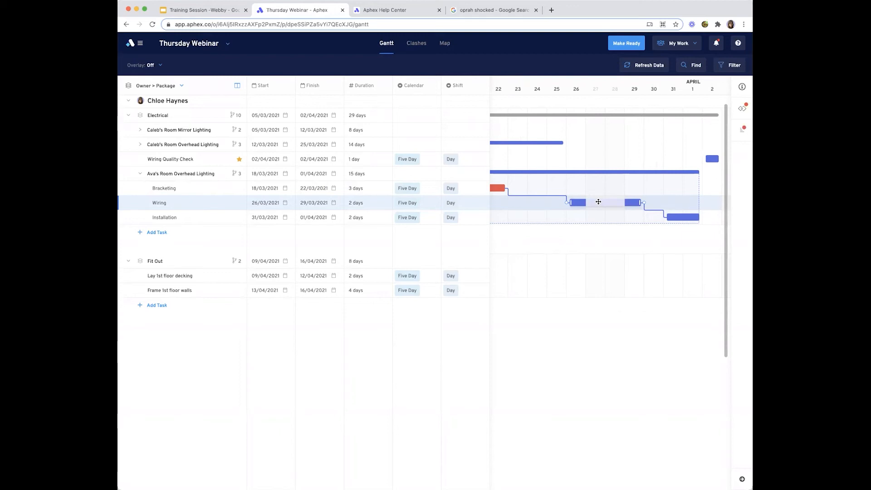
# - Switch the Wiring task's calendar to Seven Day and back to Five Day, and view its shift options
pyautogui.click(407, 204)
pyautogui.click(421, 258)
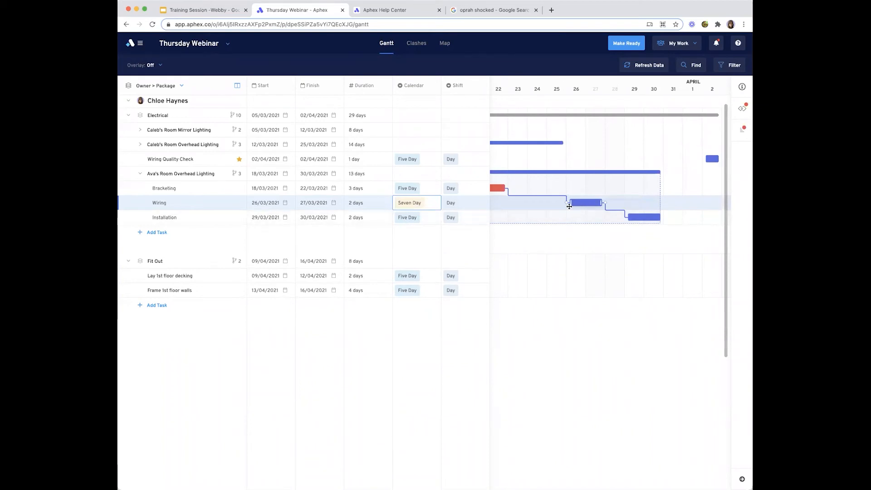
pyautogui.click(430, 207)
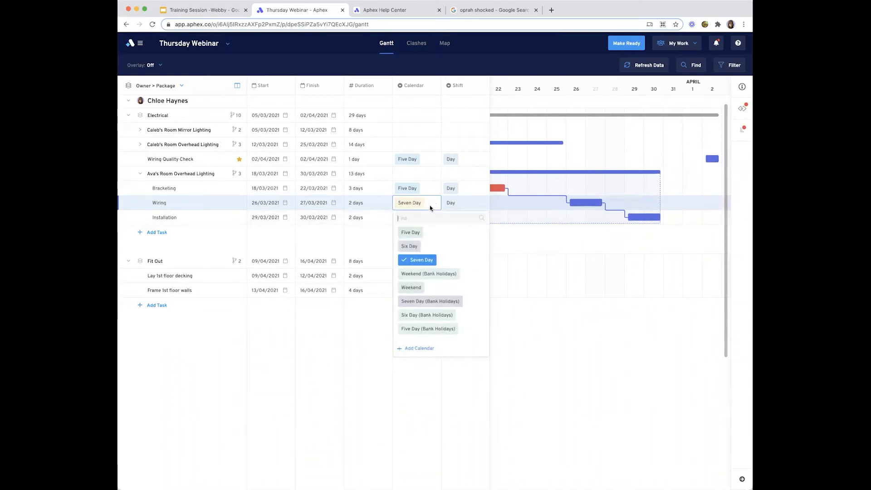
pyautogui.click(417, 232)
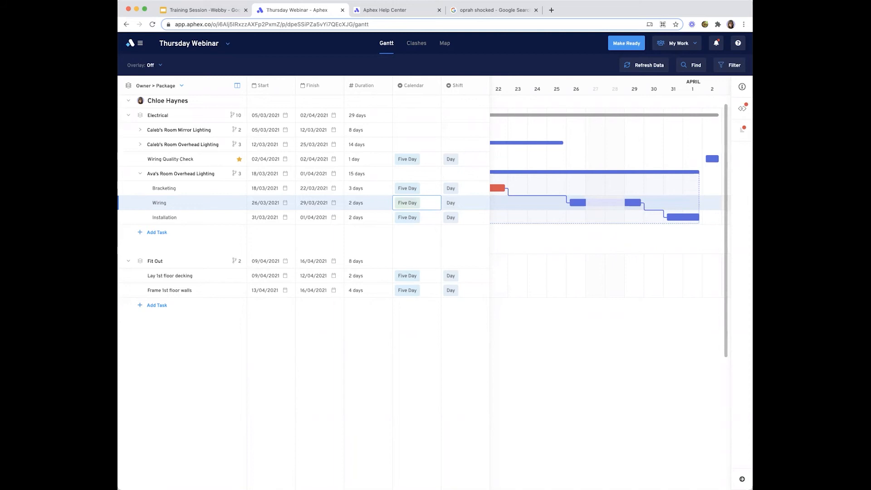
pyautogui.click(463, 204)
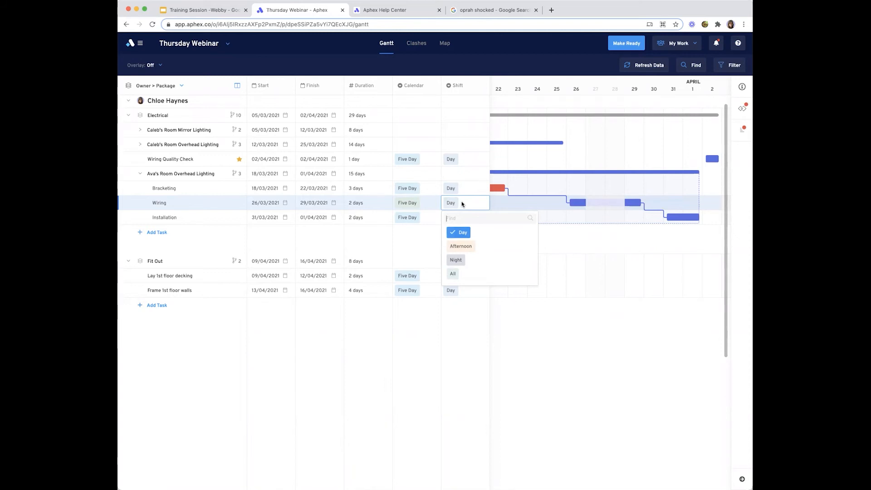
pyautogui.click(590, 240)
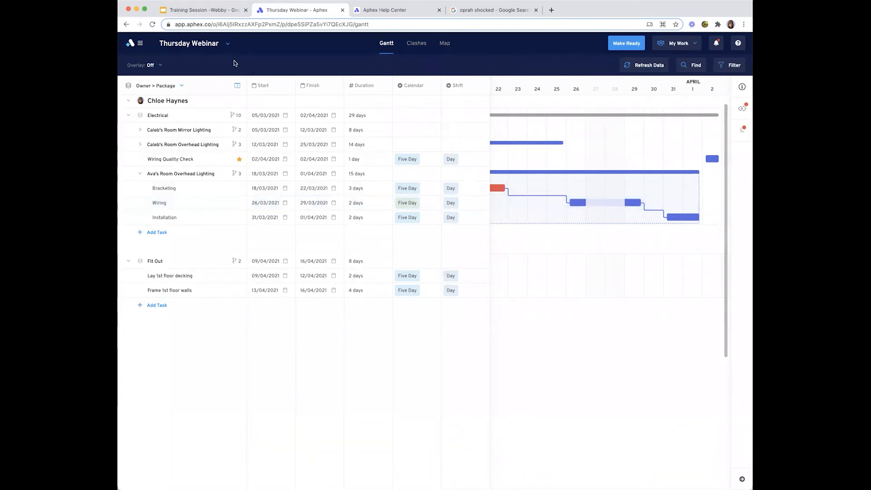
# - Replace the Time columns in the task table with the Team columns to view each task's owner
pyautogui.click(237, 85)
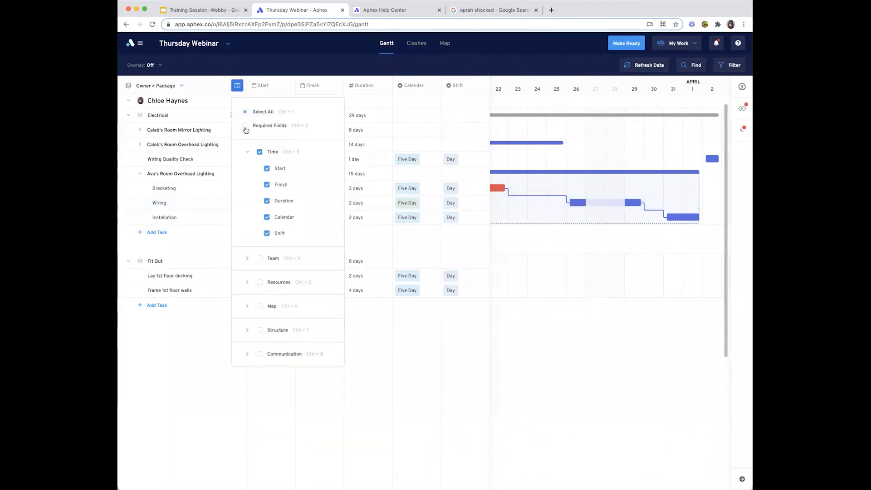
pyautogui.click(260, 152)
pyautogui.click(260, 258)
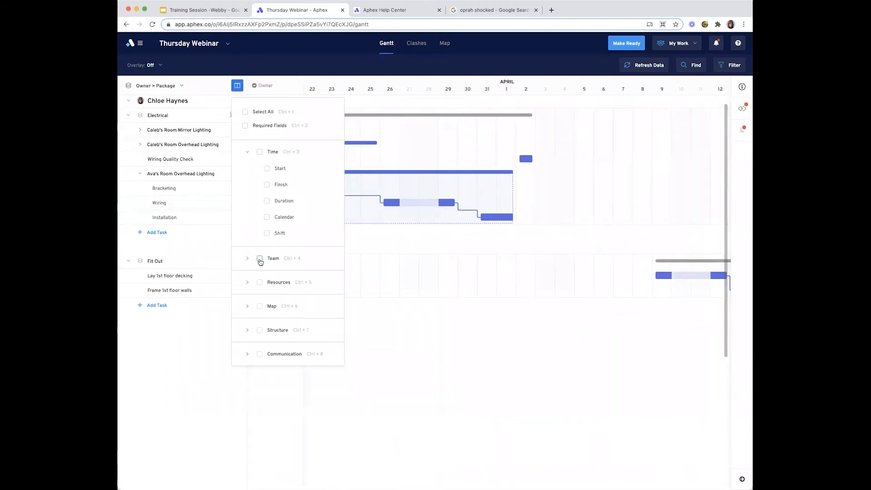
pyautogui.click(379, 246)
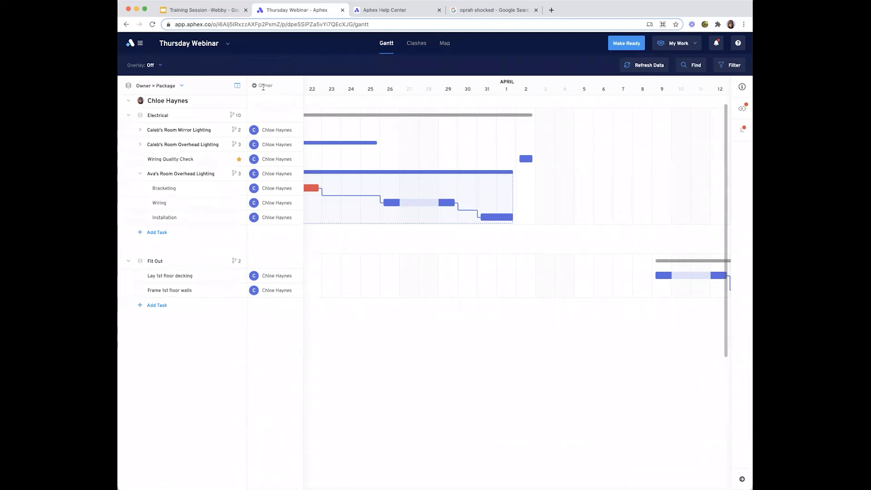
# - Replace the Team columns in the task table with the Resources columns
pyautogui.click(237, 86)
pyautogui.click(260, 282)
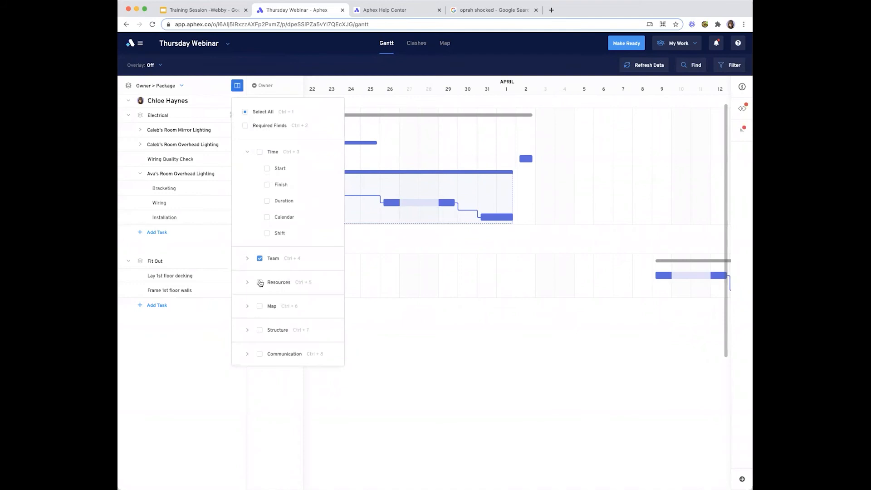
pyautogui.click(260, 262)
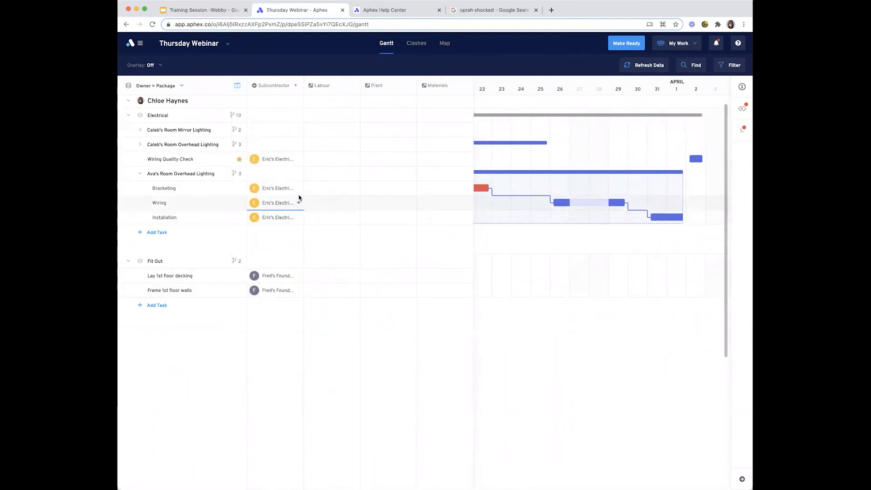
# - Add 3 Electricians as labour to the Bracketing task and save the resources
pyautogui.scroll(-1, 329, 104)
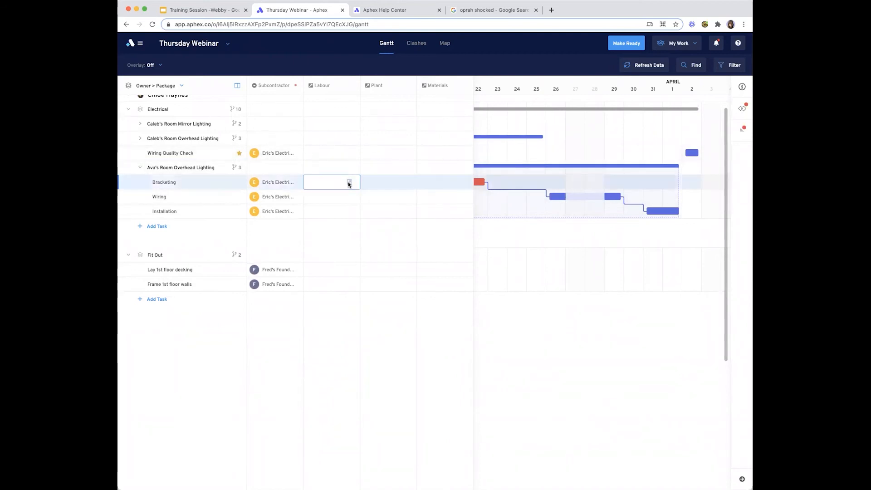
pyautogui.click(349, 183)
pyautogui.click(344, 143)
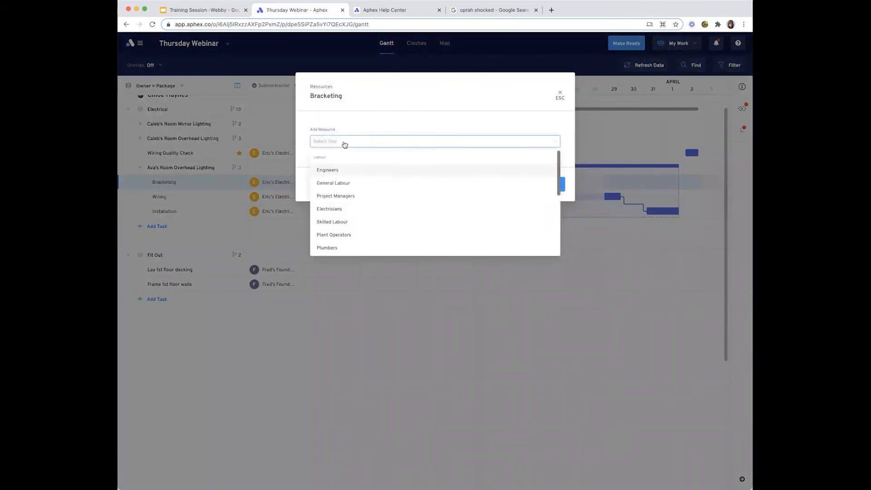
pyautogui.scroll(-2, 374, 195)
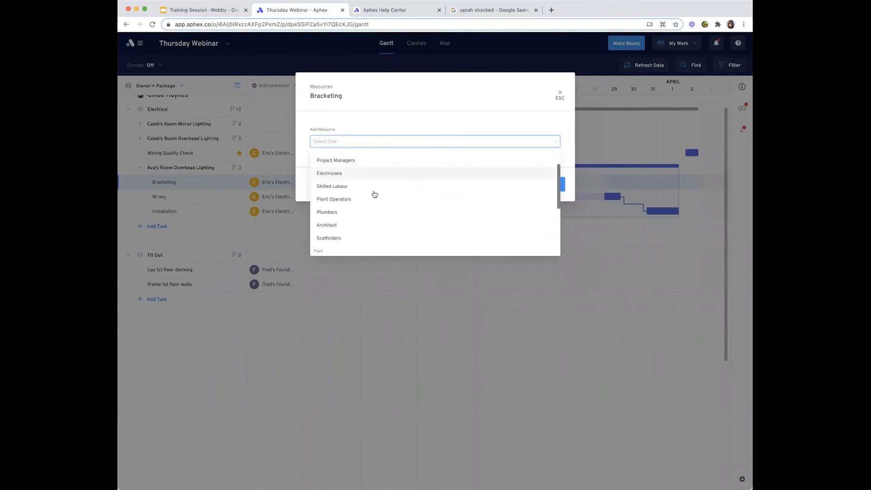
pyautogui.scroll(1, 368, 186)
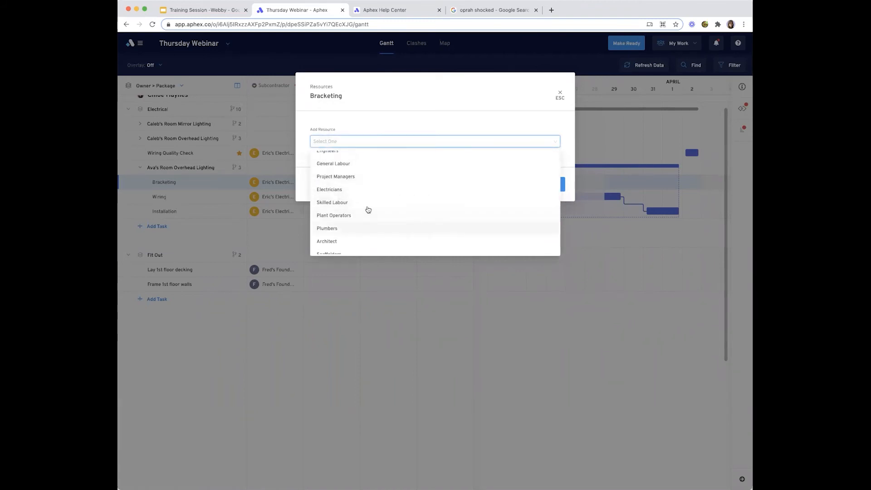
pyautogui.click(361, 190)
pyautogui.click(528, 162)
pyautogui.click(528, 162)
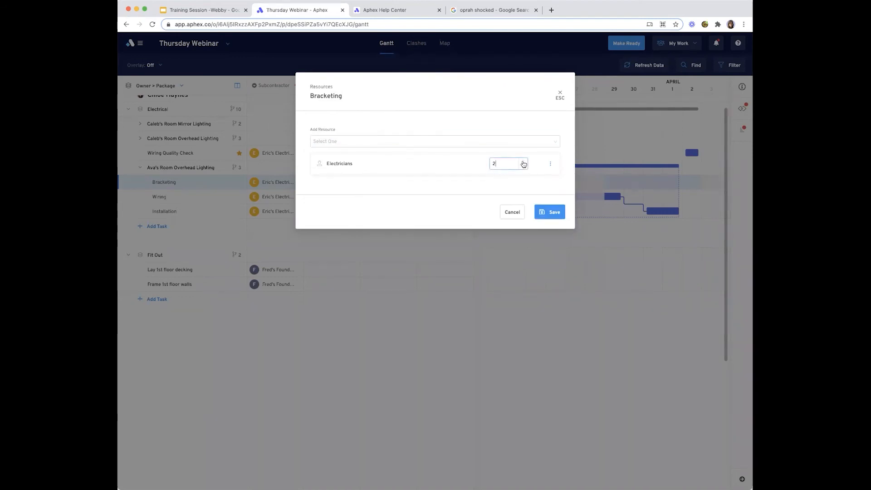
pyautogui.click(551, 212)
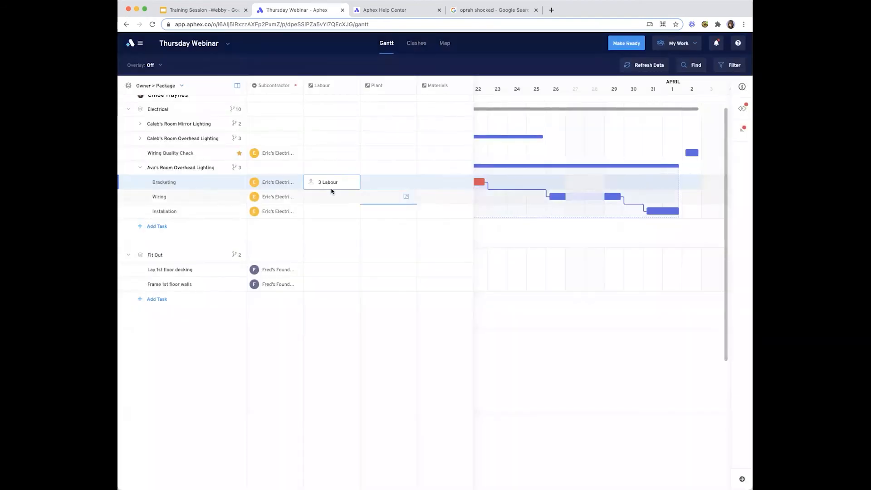
# - Add 1 Small Lorry as plant to the Bracketing task and save the resources
pyautogui.click(407, 182)
pyautogui.click(406, 182)
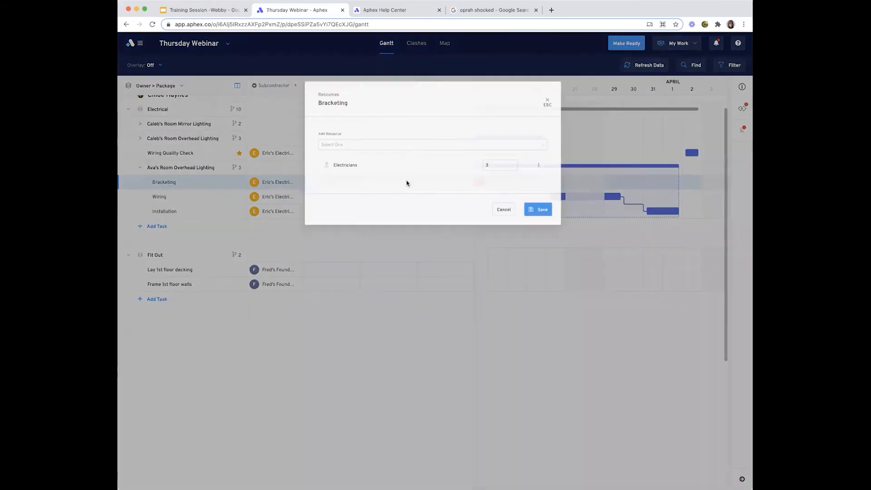
pyautogui.click(347, 147)
pyautogui.scroll(-5, 375, 223)
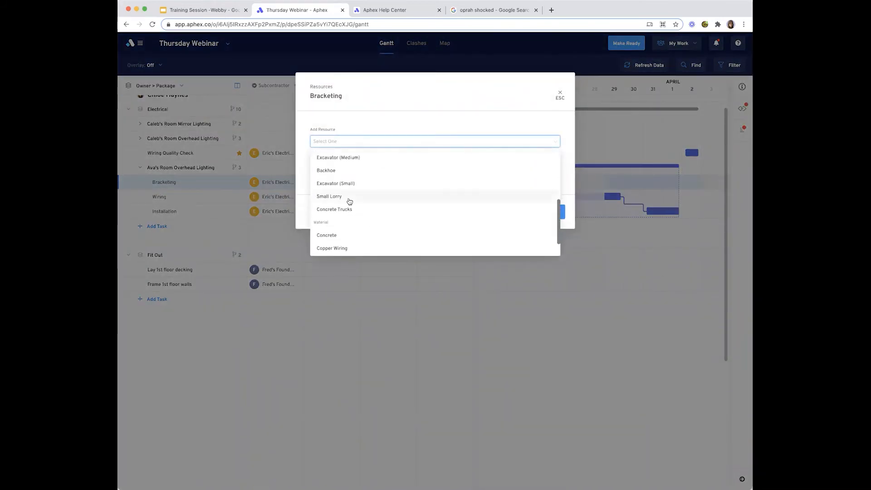
pyautogui.click(350, 200)
pyautogui.click(547, 241)
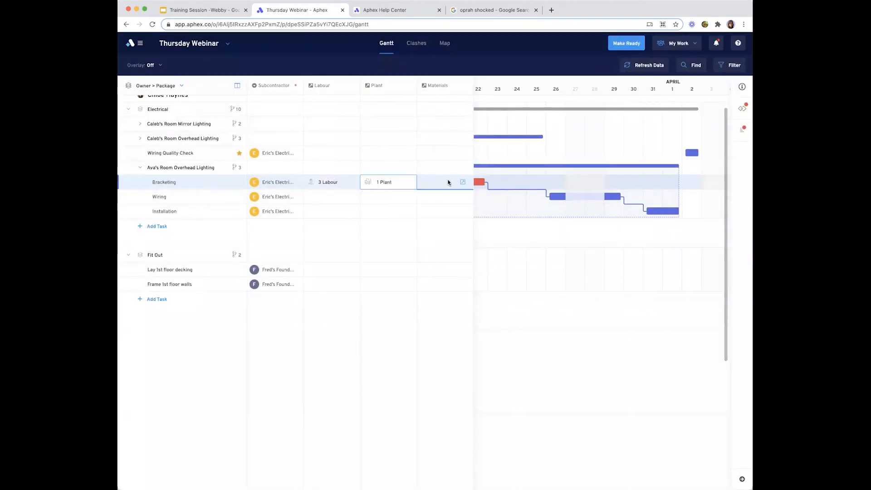
# - Add Copper Wiring as a material to the Bracketing task and set its quantity to 27
pyautogui.click(463, 183)
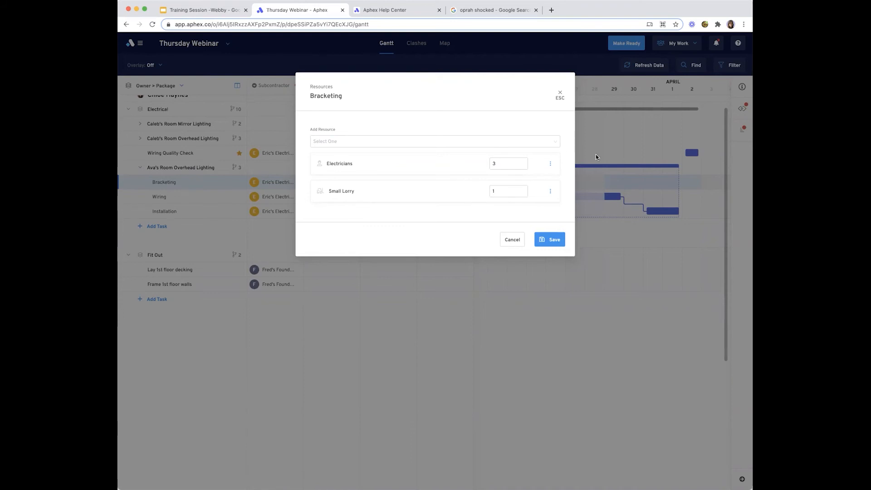
pyautogui.click(549, 146)
pyautogui.scroll(-5, 445, 189)
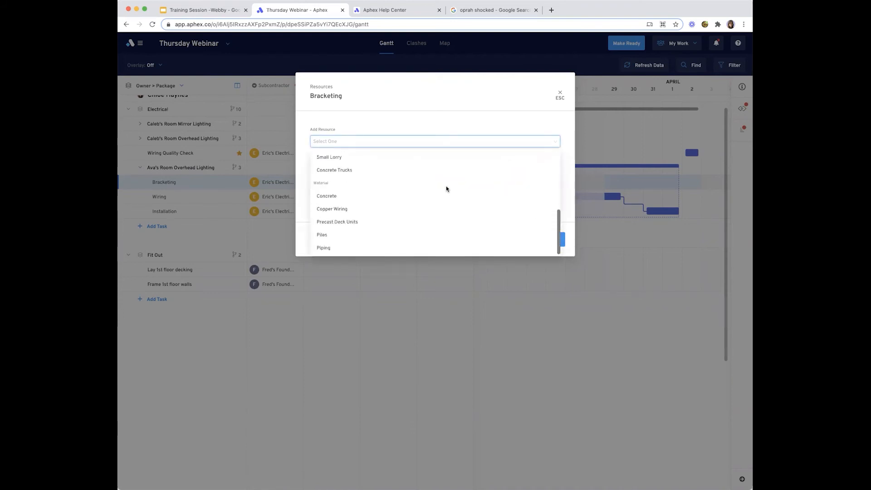
pyautogui.click(362, 209)
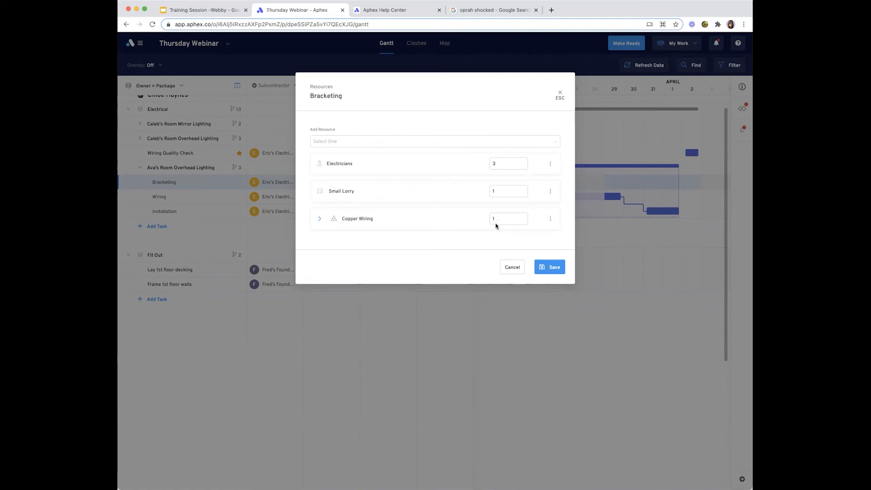
pyautogui.click(517, 218)
pyautogui.click(521, 217)
pyautogui.click(521, 217)
pyautogui.click(521, 217)
pyautogui.moveTo(520, 216); pyautogui.dragTo(491, 220)
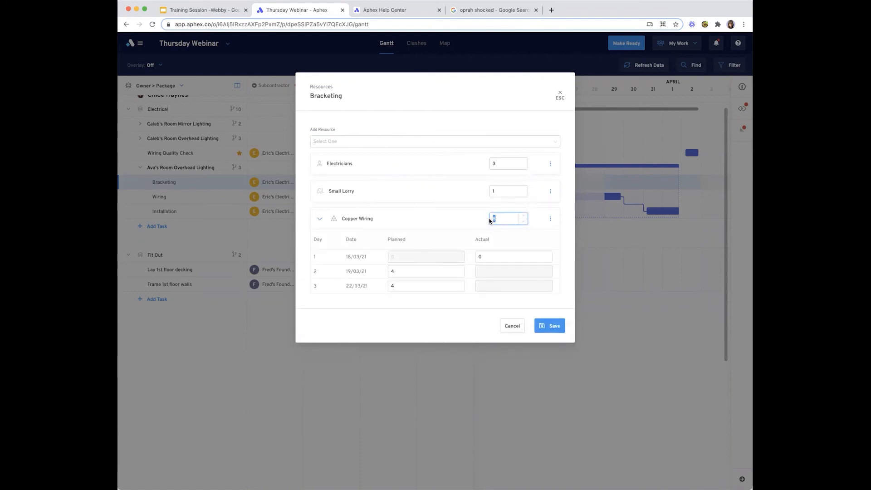
pyautogui.write('27')
# - Keep the day 1 actual quantity of Copper Wiring at 0 and save the Bracketing resources
pyautogui.moveTo(401, 253)
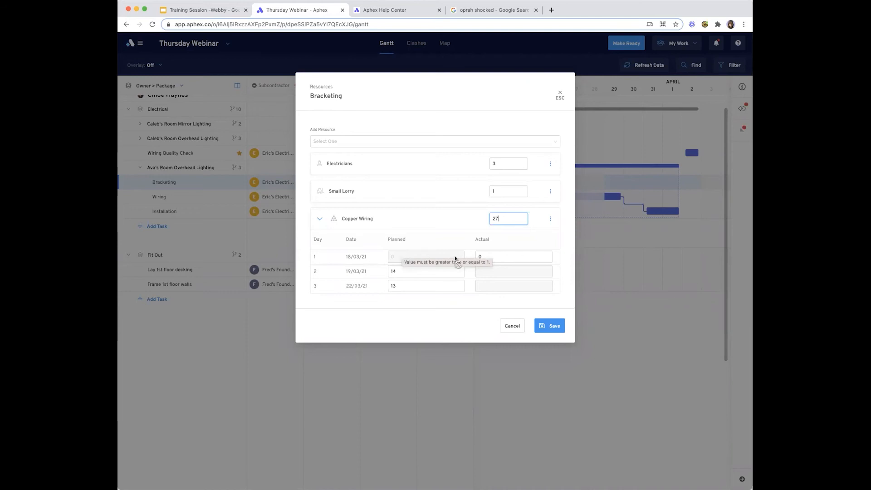
pyautogui.click(482, 256)
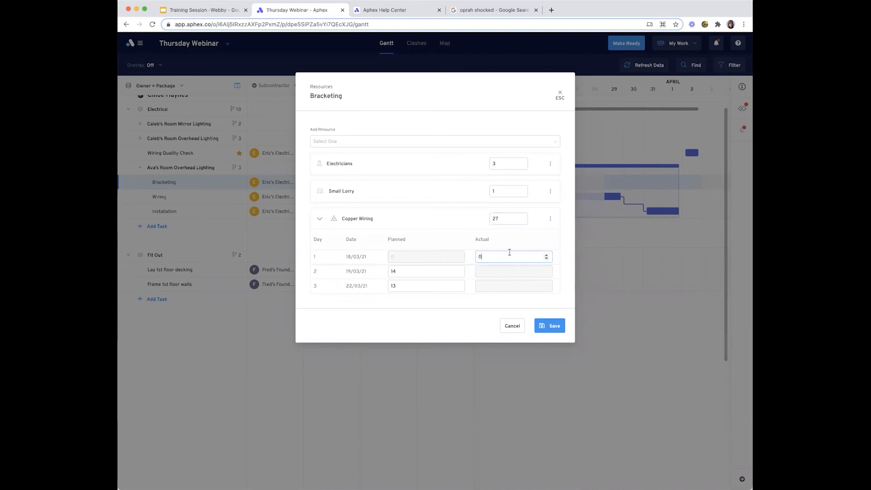
pyautogui.click(547, 260)
pyautogui.click(556, 326)
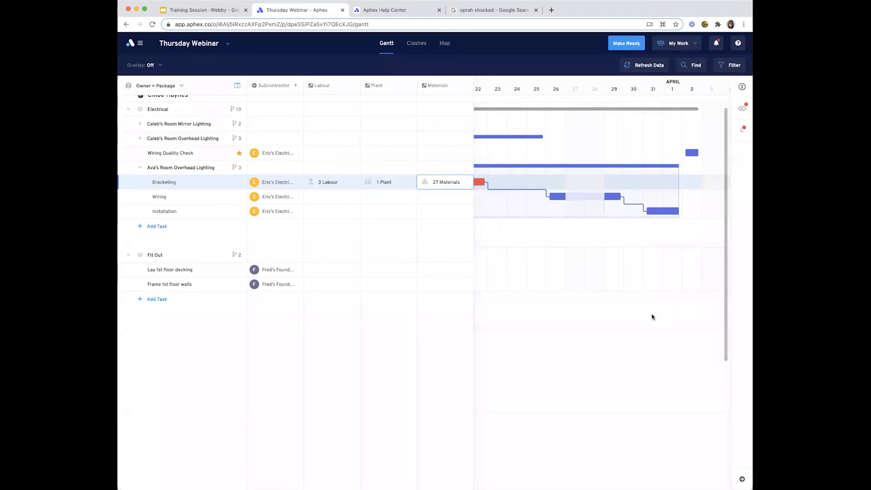
# - Replace the Resources columns in the Gantt with the Map column group
pyautogui.hscroll(1, 545, 212)
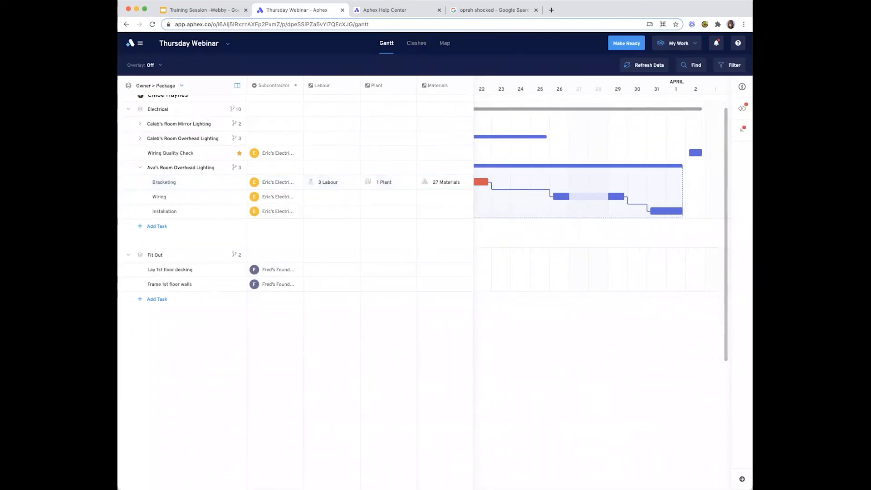
pyautogui.click(237, 85)
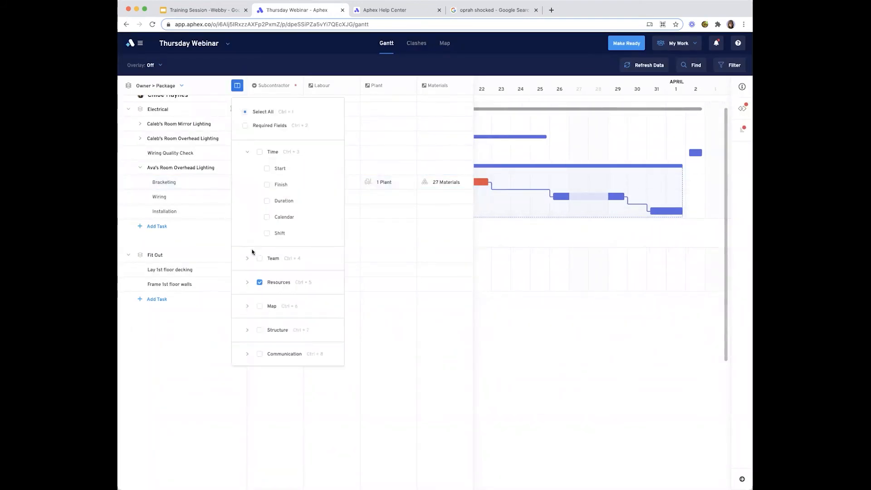
pyautogui.click(259, 283)
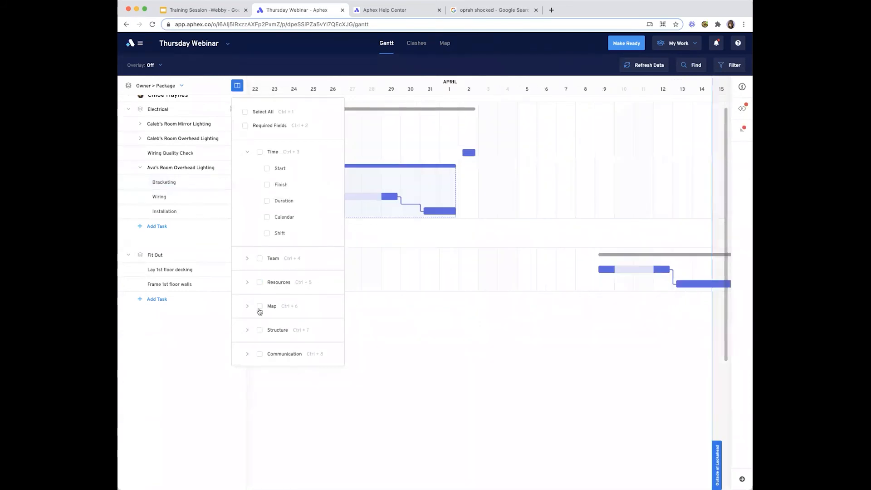
pyautogui.click(259, 306)
pyautogui.click(383, 319)
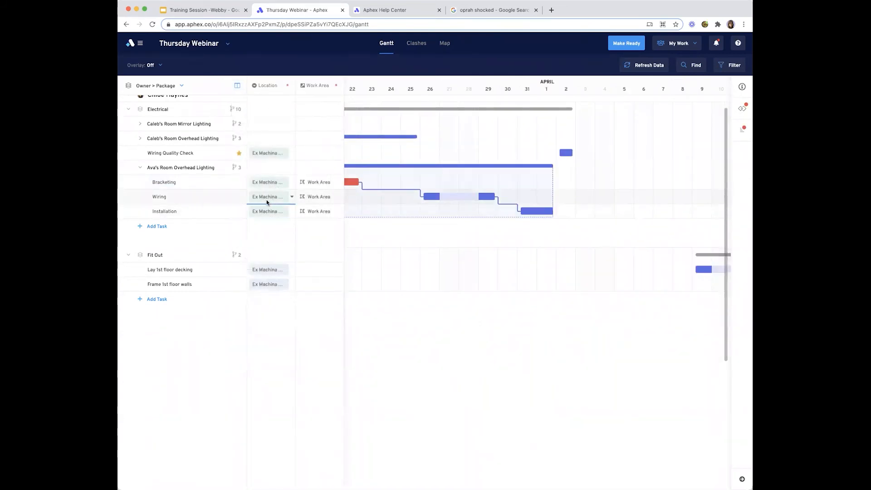
# - Show the Structure column group in the Gantt instead of the Map columns
pyautogui.click(237, 85)
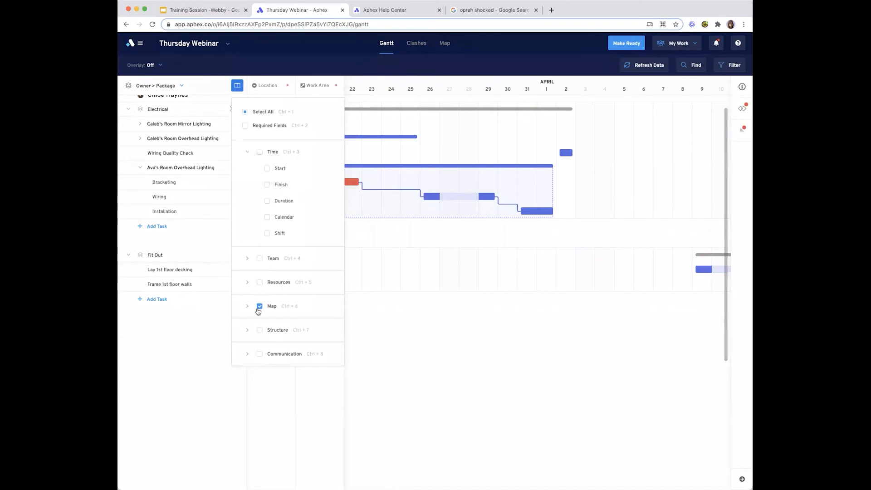
pyautogui.click(259, 330)
pyautogui.click(260, 306)
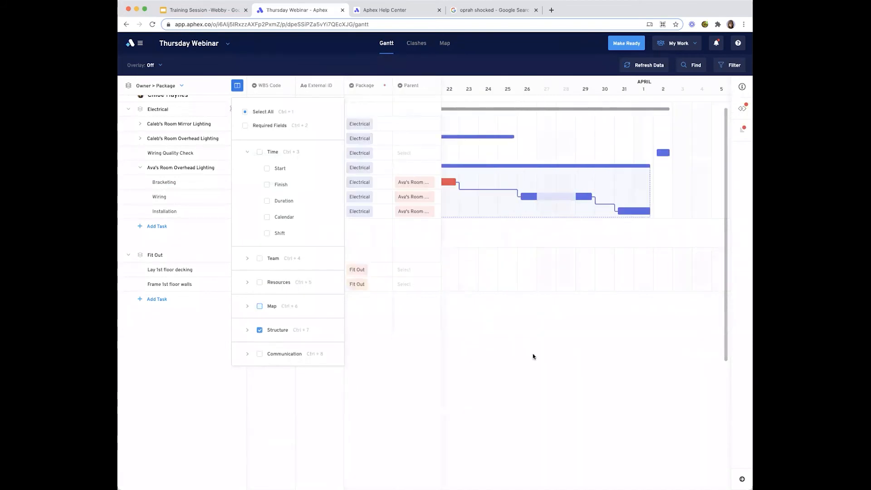
pyautogui.click(533, 356)
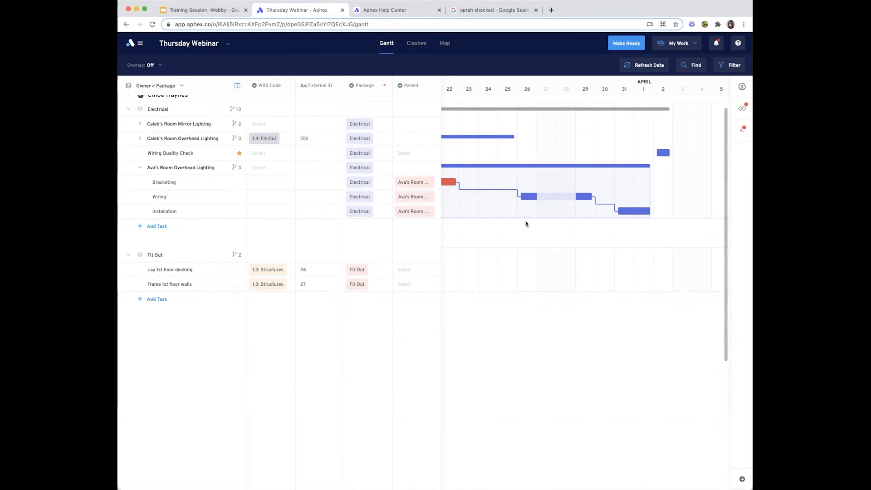
# - Examine the Structure columns and the parent-child hierarchy, collapsing and re-expanding the Ava's Room Overhead Lighting group
pyautogui.hscroll(-1, 525, 223)
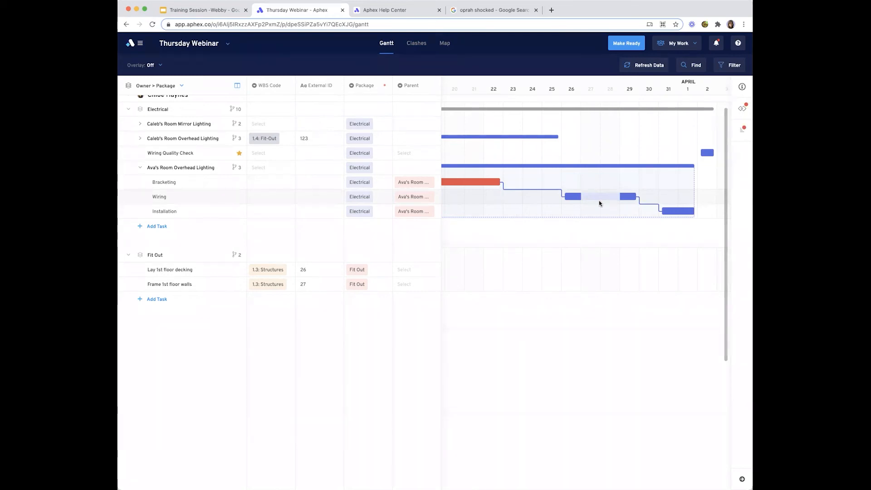
pyautogui.scroll(-1, 599, 202)
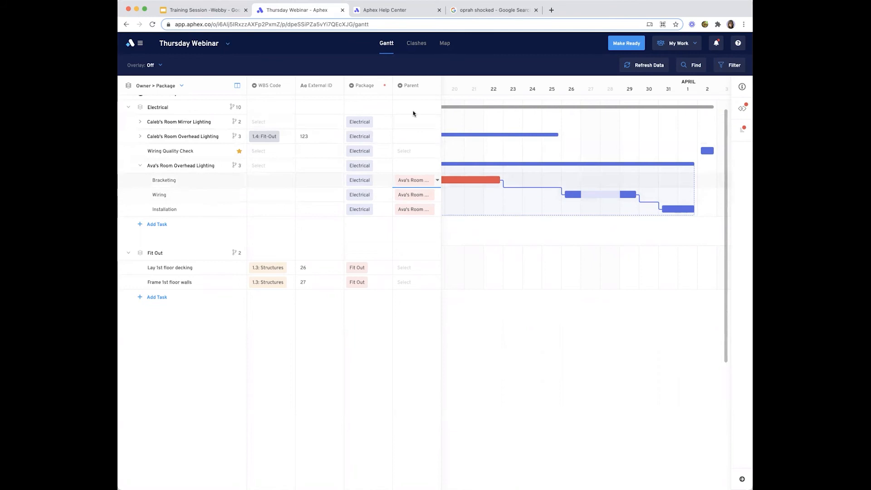
pyautogui.hscroll(-3, 499, 182)
pyautogui.scroll(1, 291, 172)
pyautogui.scroll(-1, 139, 174)
pyautogui.scroll(1, 140, 174)
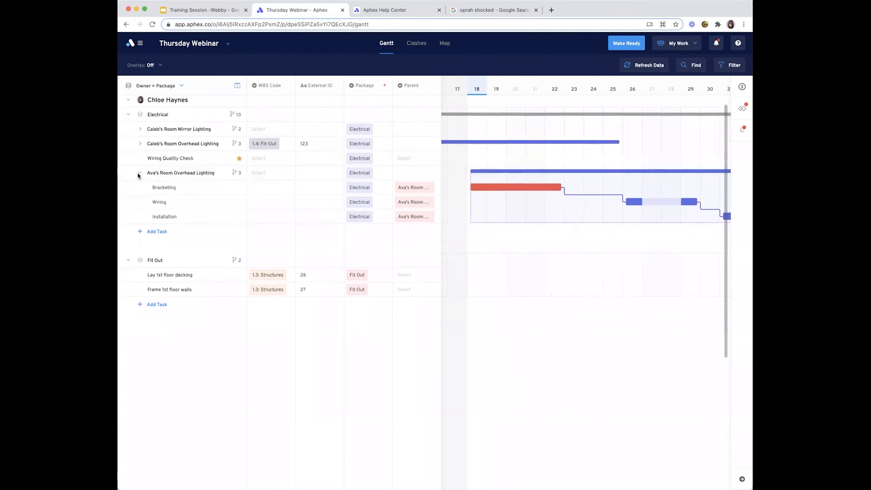
pyautogui.click(139, 173)
pyautogui.hscroll(1, 519, 178)
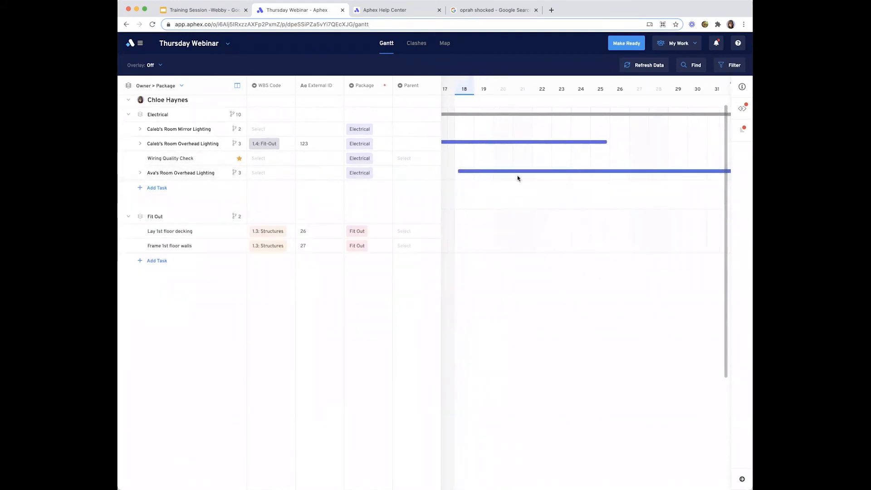
pyautogui.click(139, 173)
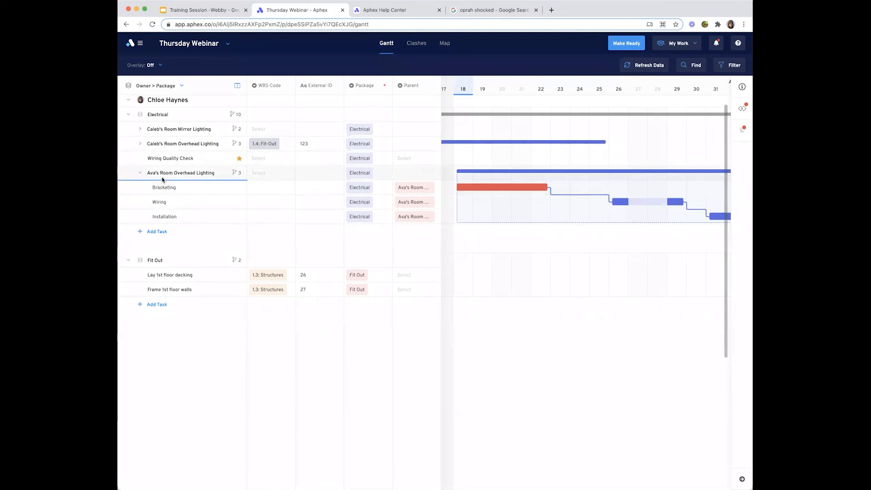
# - Swap the Structure columns for the Communication column group to show the task notes
pyautogui.click(238, 85)
pyautogui.click(261, 330)
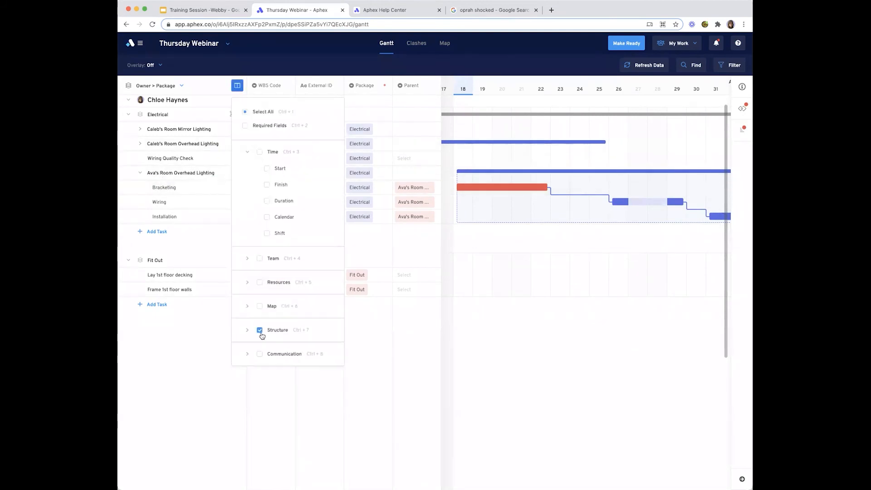
pyautogui.click(260, 330)
pyautogui.click(259, 353)
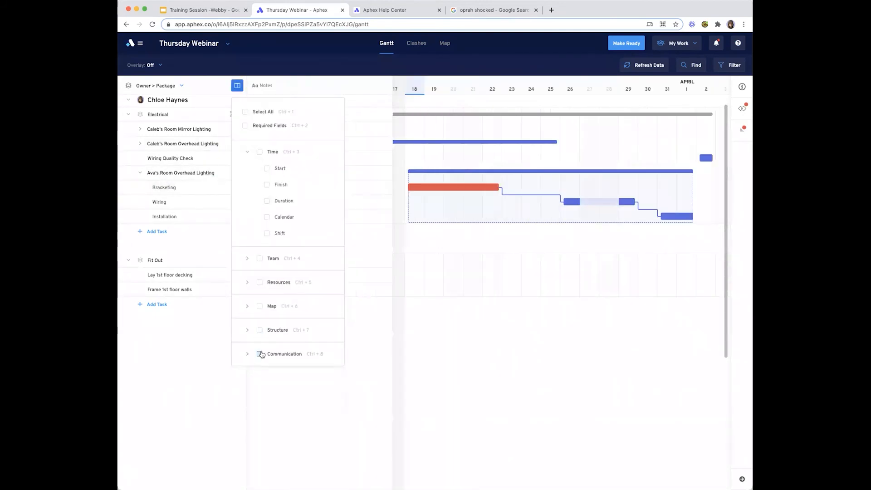
pyautogui.click(482, 362)
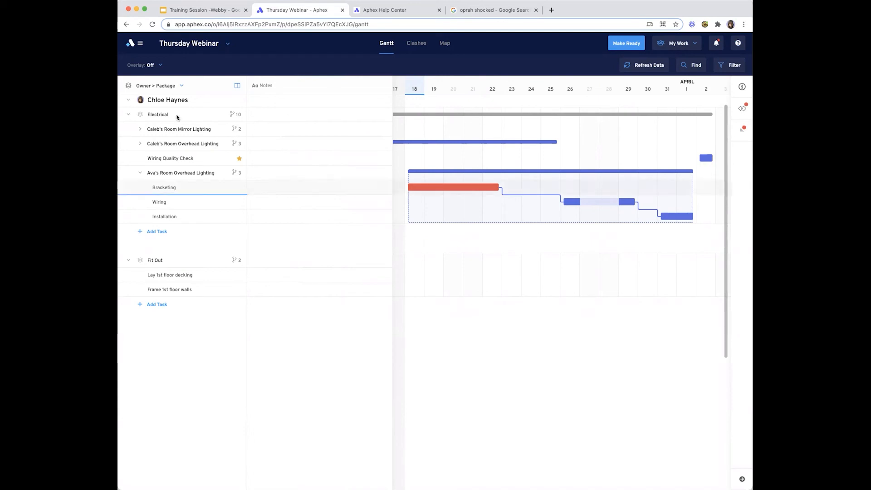
# - Hide the Communication columns so that only the task list and timeline are shown
pyautogui.click(237, 85)
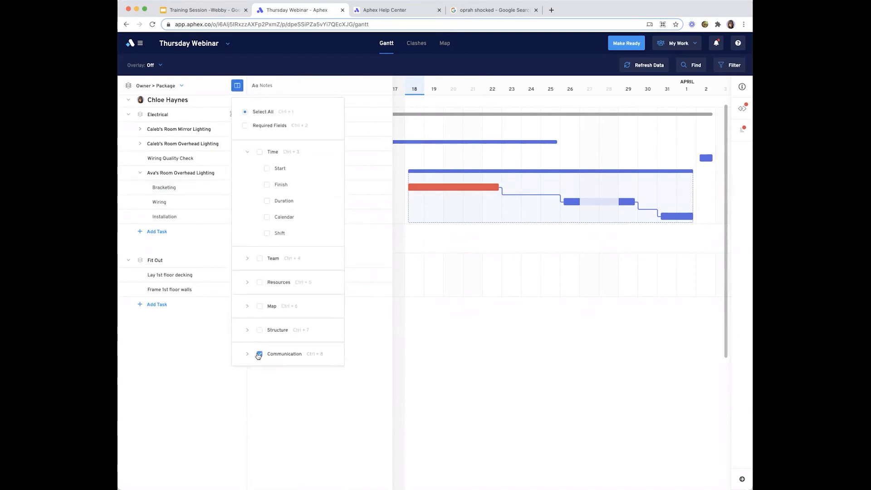
pyautogui.click(259, 354)
pyautogui.click(478, 366)
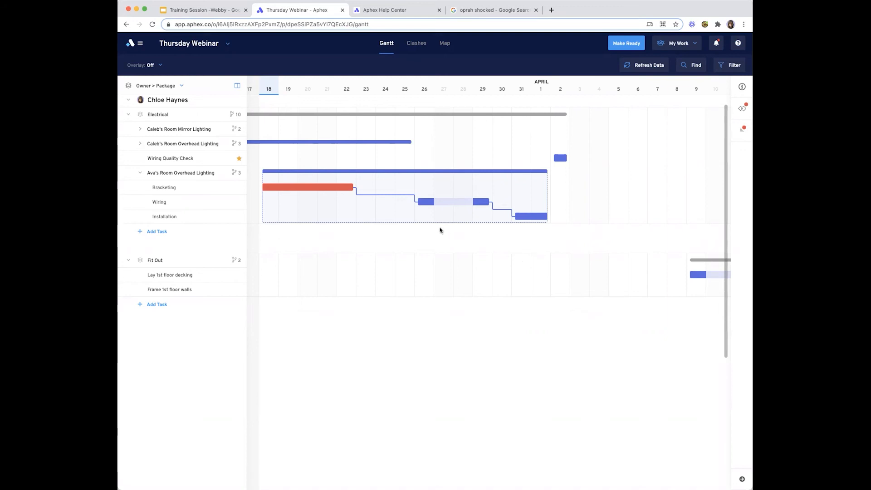
# - Review the project's clashing tasks in the Clashes view and return to the Gantt
pyautogui.hscroll(-2, 437, 229)
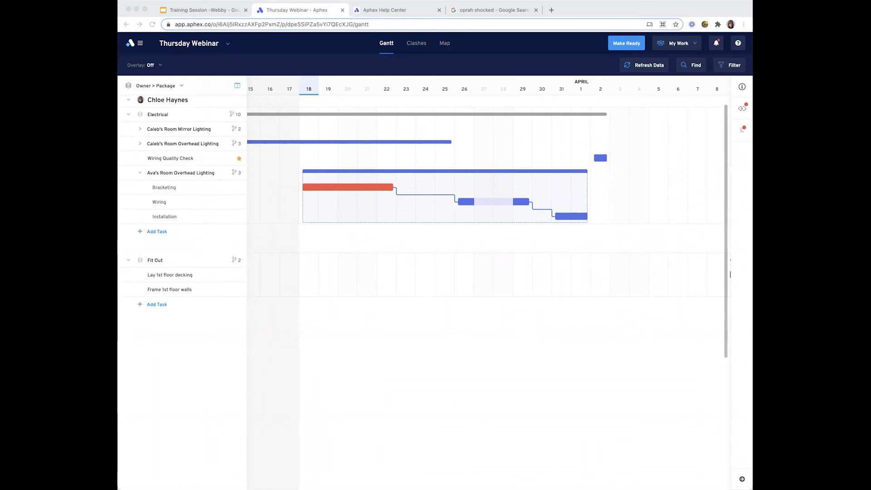
pyautogui.scroll(1, 644, 172)
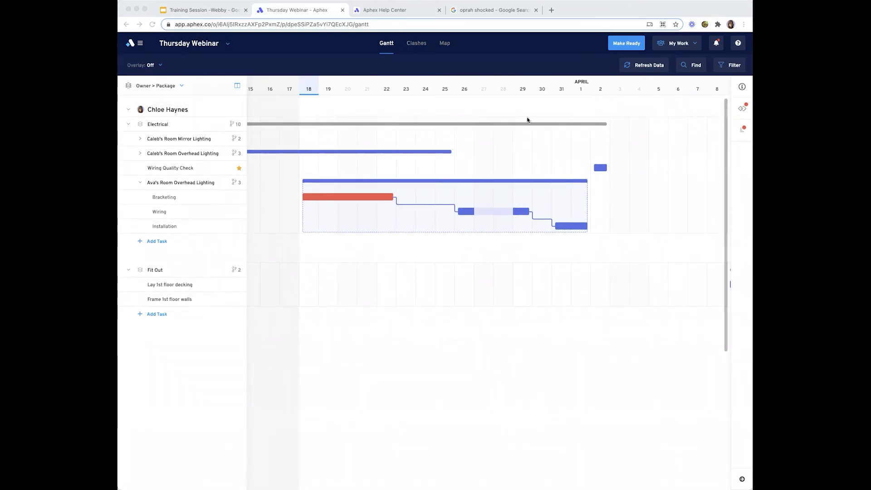
pyautogui.click(416, 43)
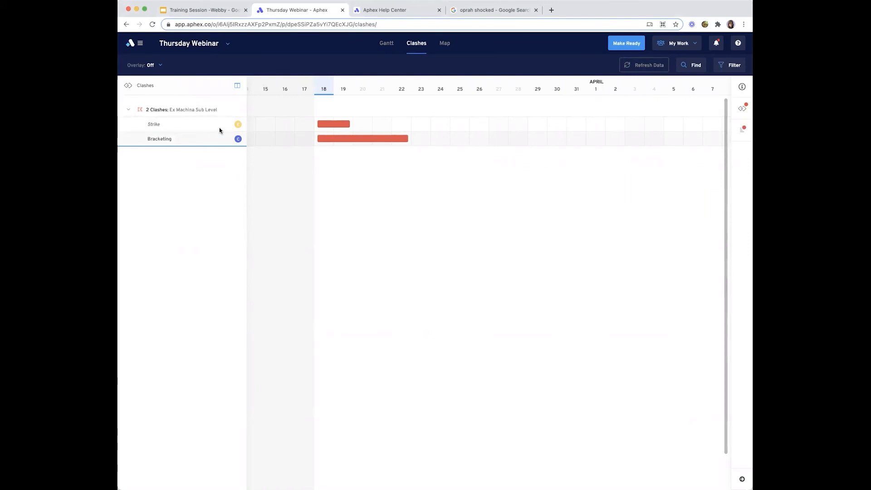
pyautogui.click(392, 49)
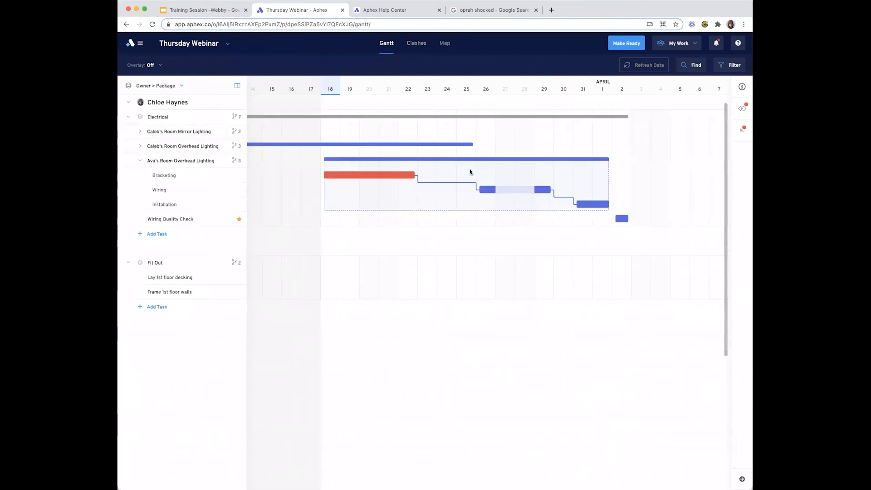
# - Inspect the Bracketing task's clash with Strike on the enlarged Ex Machina Sub Level drawing, and close the task details without saving changes
pyautogui.click(362, 177)
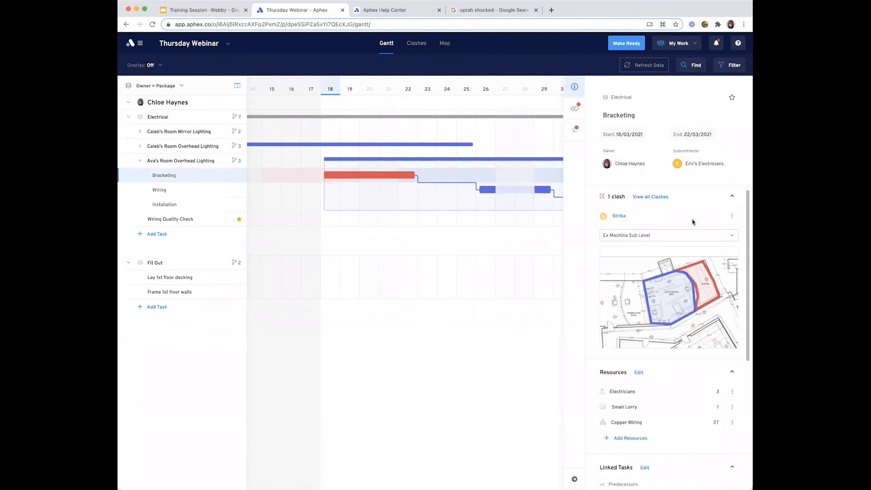
pyautogui.scroll(-1, 689, 217)
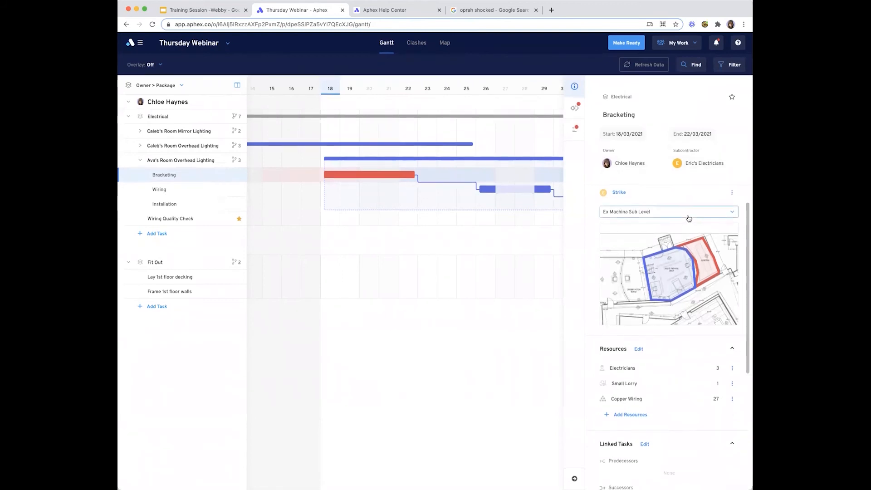
pyautogui.scroll(1, 658, 211)
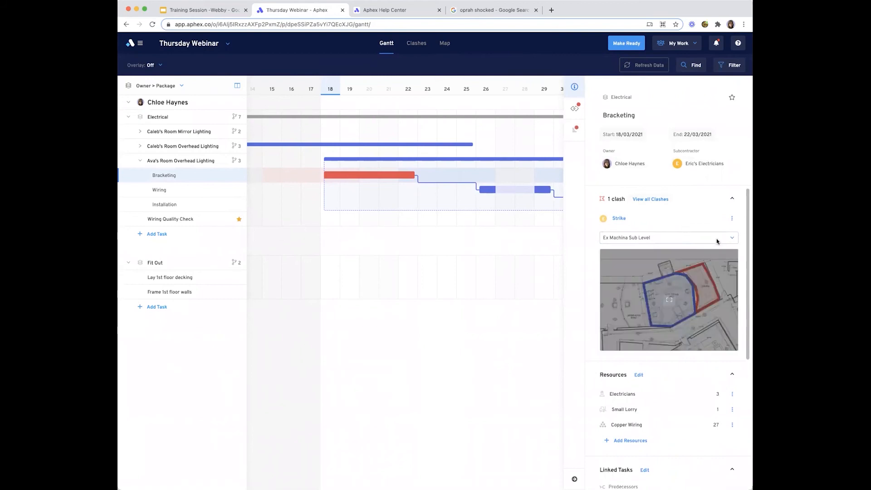
pyautogui.click(579, 116)
pyautogui.click(622, 122)
pyautogui.click(671, 303)
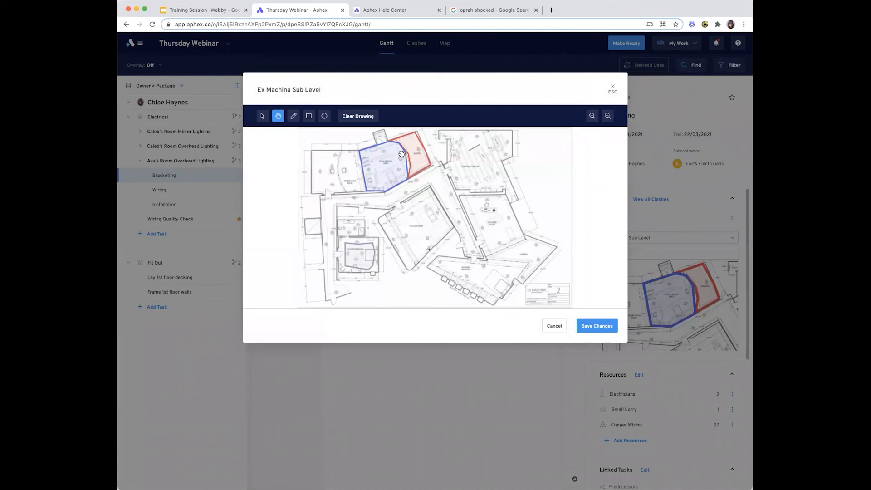
pyautogui.click(613, 86)
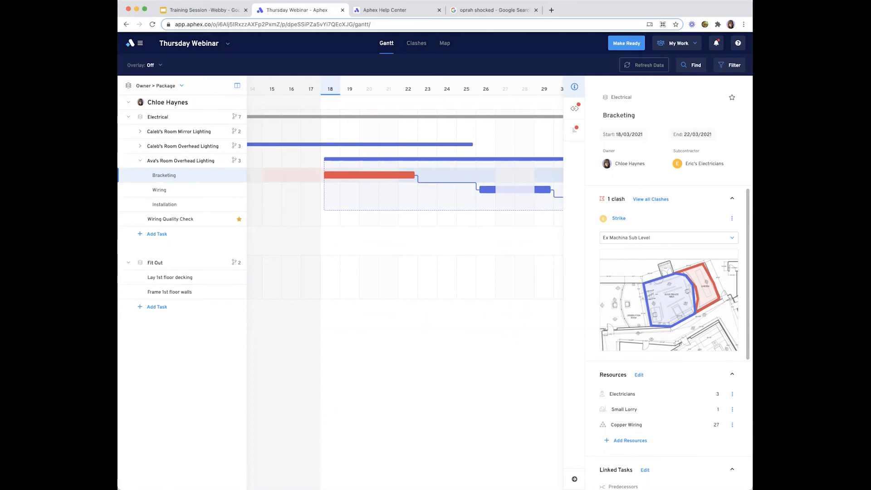
pyautogui.click(574, 477)
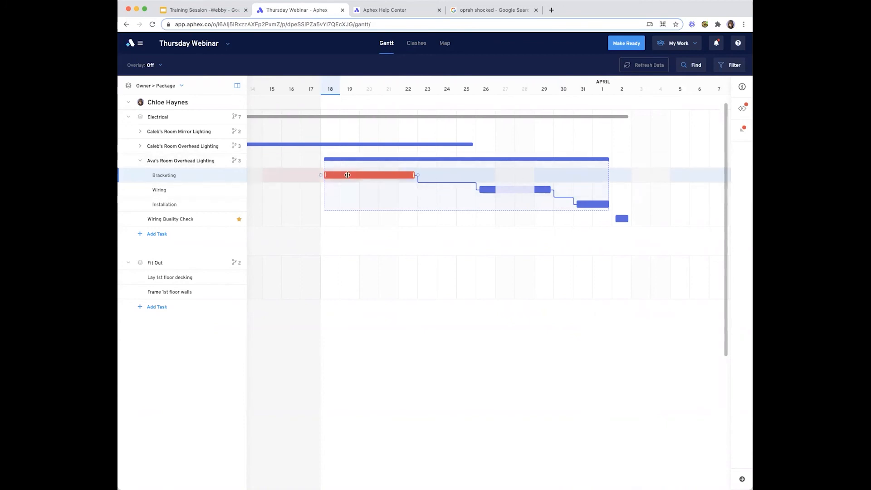
# - Move the Bracketing task on the timeline so that it starts on 22 March
pyautogui.moveTo(349, 176); pyautogui.dragTo(427, 175)
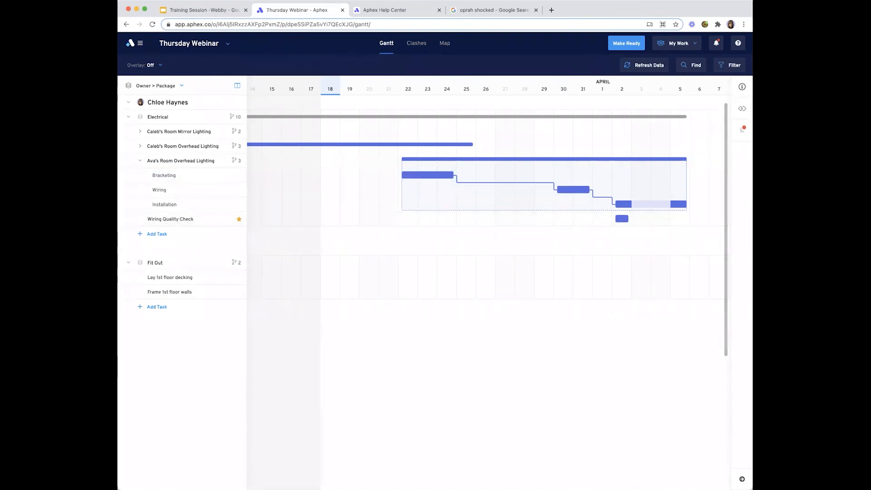
# - Review the tasks with missing data and make the plan ready with its unresolved issues
pyautogui.click(742, 130)
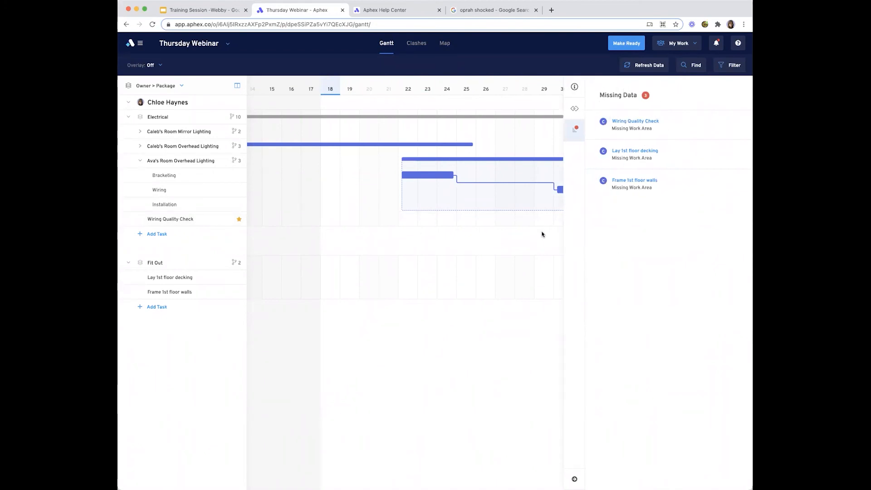
pyautogui.click(575, 479)
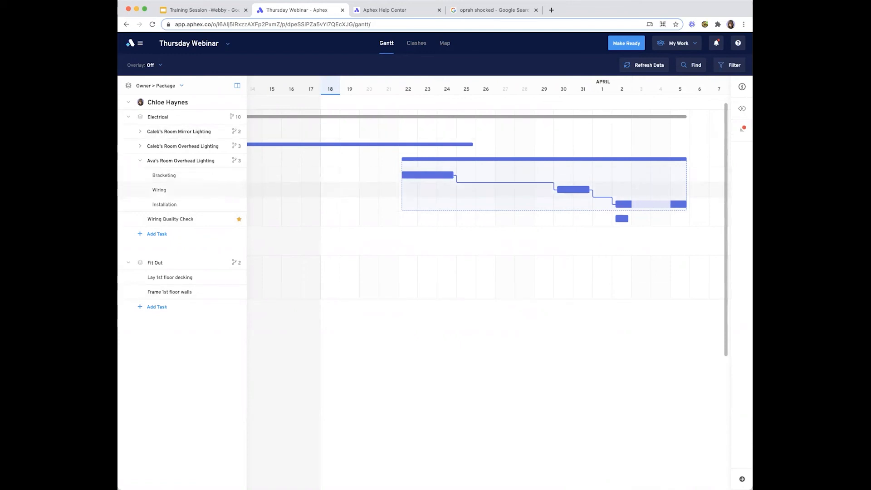
pyautogui.click(618, 47)
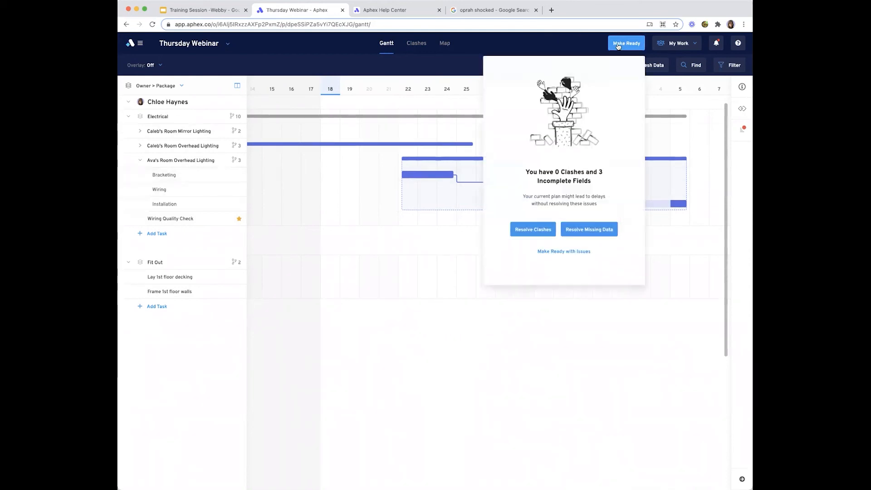
pyautogui.moveTo(552, 171); pyautogui.dragTo(617, 184)
pyautogui.click(597, 174)
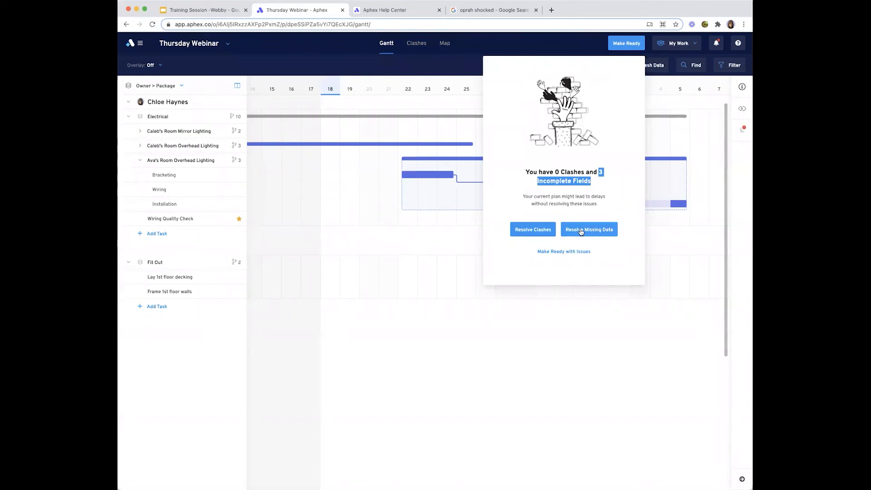
pyautogui.click(579, 252)
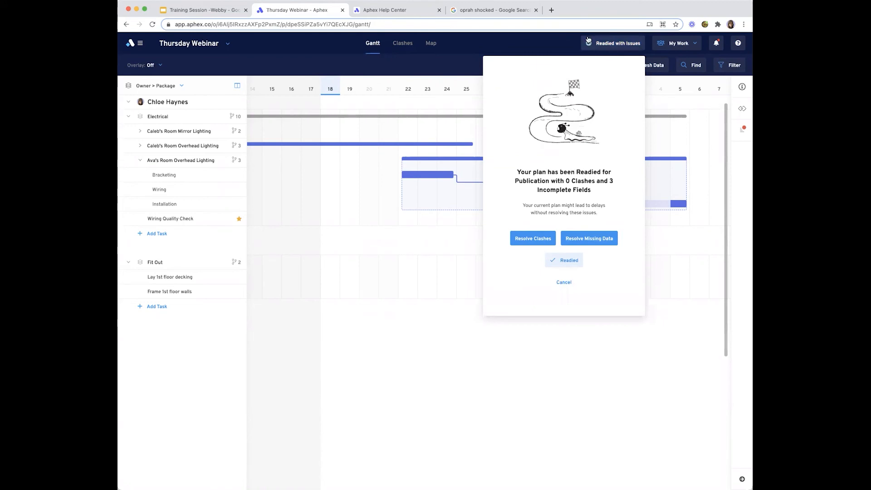
pyautogui.click(717, 339)
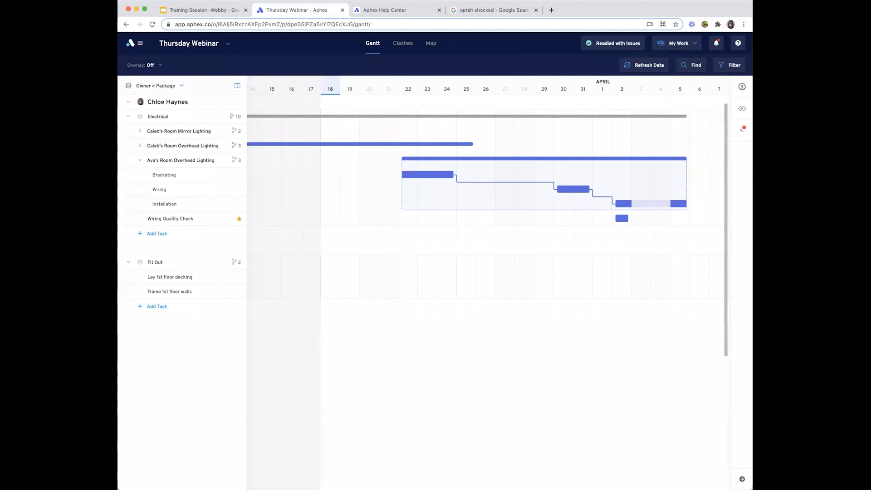
# - Add a task named "Delay example" to the Electrical package
pyautogui.click(149, 234)
pyautogui.write('Delay')
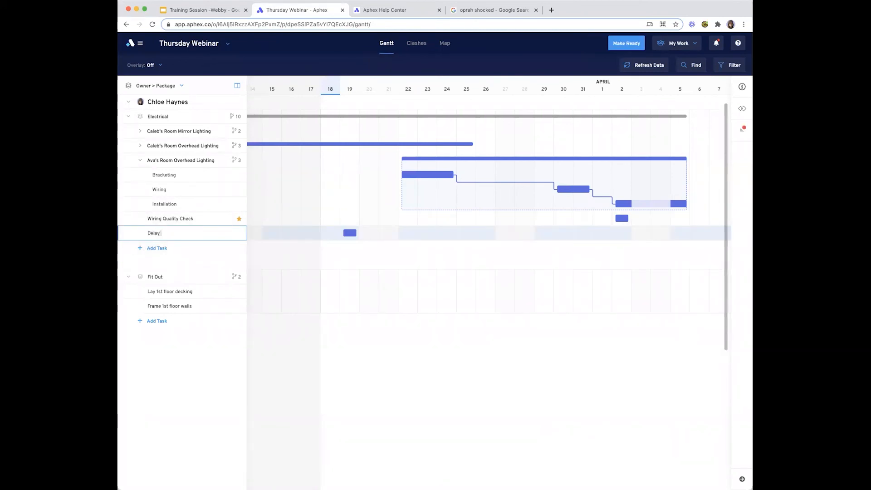
pyautogui.write(' example')
pyautogui.click(350, 233)
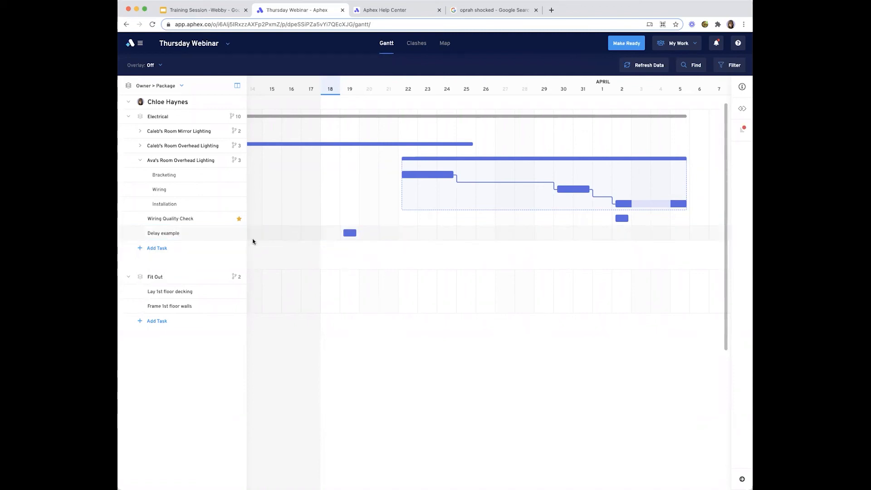
# - Add a second Electrical task named "Delay example" and schedule the two tasks for 15–17 March and 15–16 March respectively
pyautogui.click(203, 237)
pyautogui.press('Return')
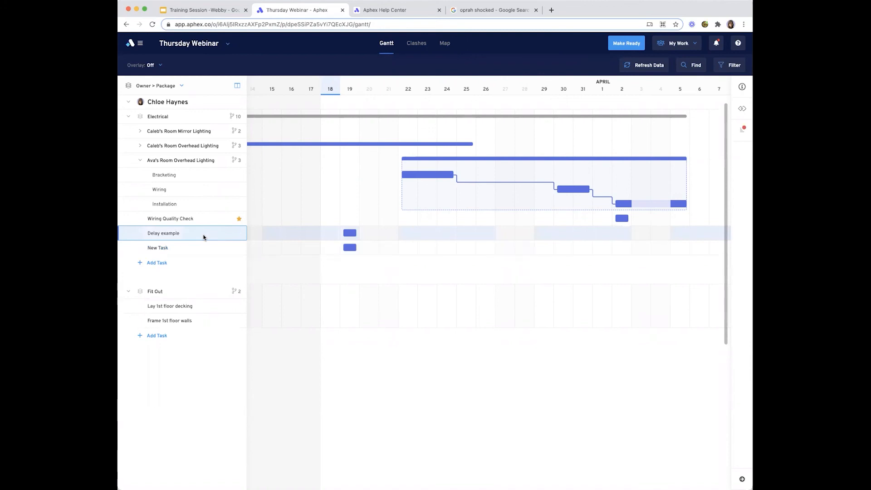
pyautogui.doubleClick(170, 247)
pyautogui.write('Delay example')
pyautogui.press('Return')
pyautogui.click(377, 270)
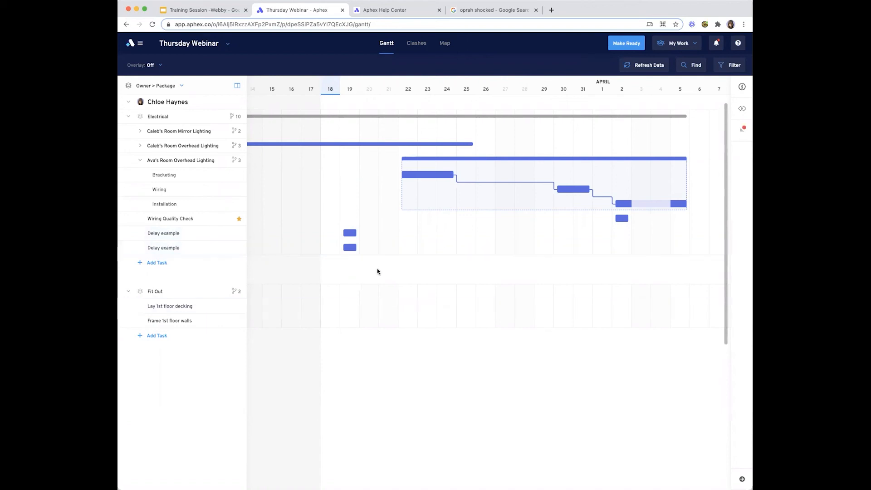
pyautogui.hscroll(-5, 378, 269)
pyautogui.moveTo(435, 233); pyautogui.dragTo(337, 246)
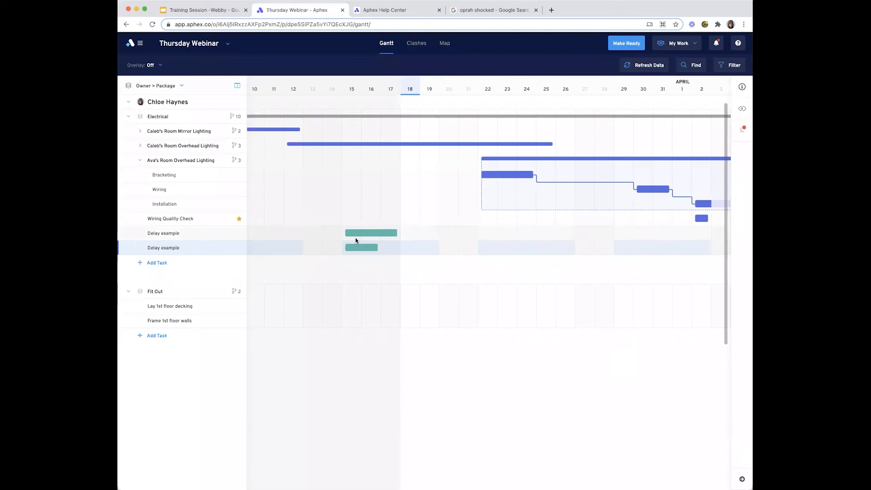
# - Delay the start of the first "Delay example" task to 16 March with the delay reason Inclement Weather
pyautogui.moveTo(353, 234)
pyautogui.moveTo(352, 93)
pyautogui.moveTo(351, 232); pyautogui.dragTo(372, 232)
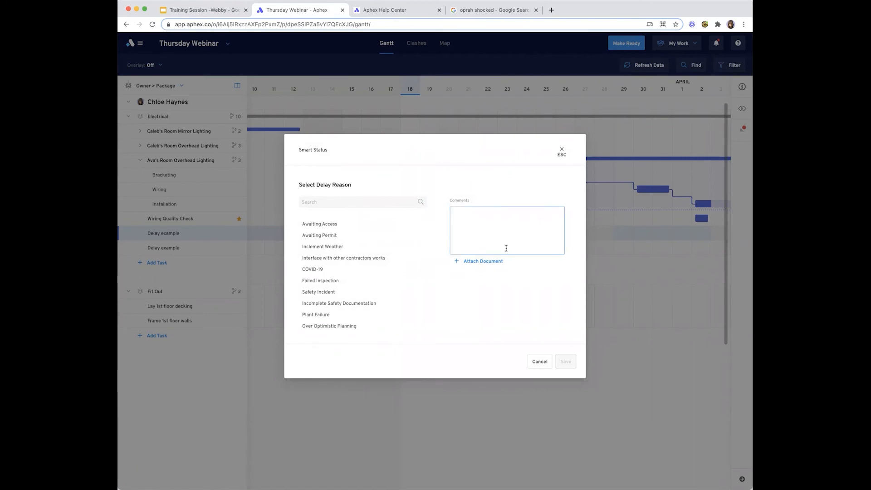
pyautogui.click(343, 247)
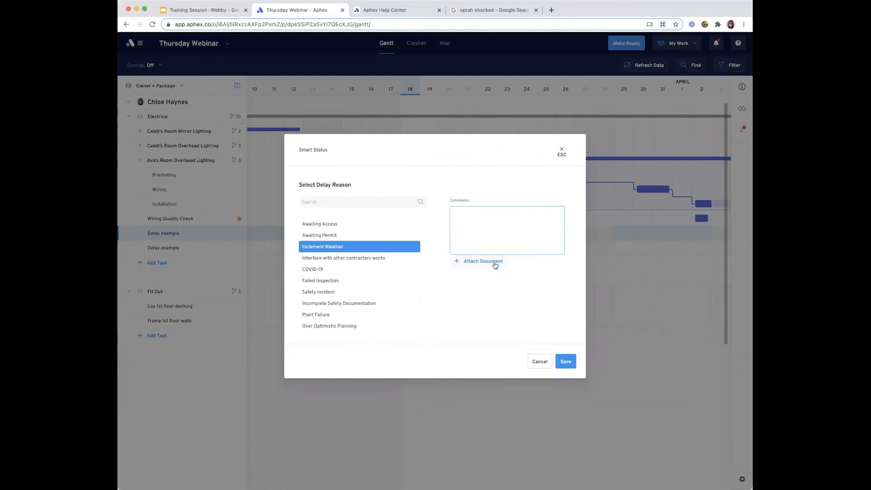
pyautogui.click(571, 360)
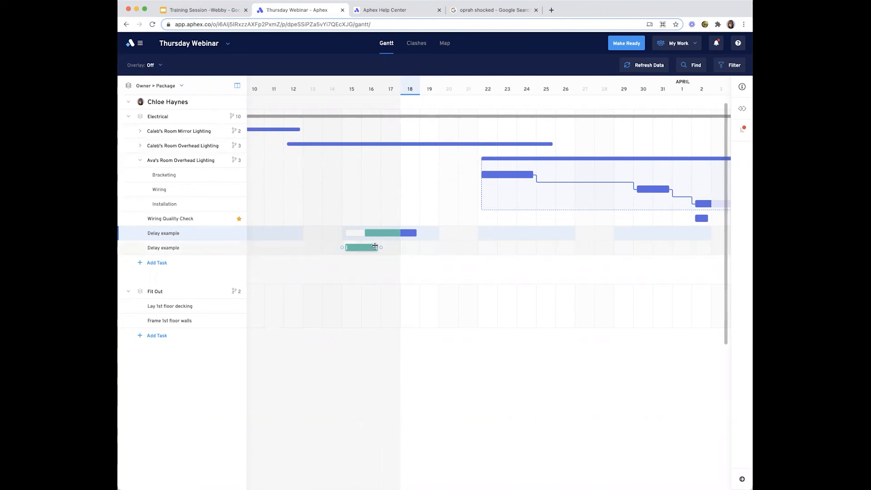
# - Extend the second "Delay example" task to 17 March, marking only 16 March as delayed with the reason Awaiting Access
pyautogui.moveTo(375, 246); pyautogui.dragTo(398, 248)
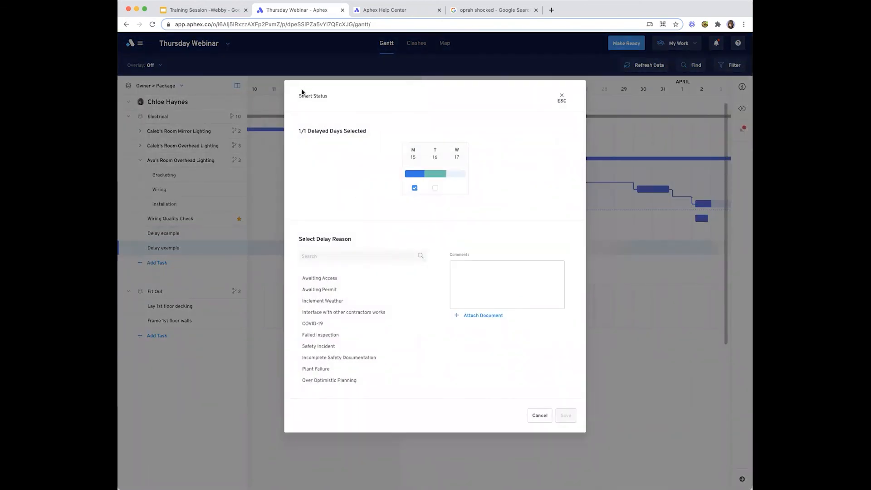
pyautogui.click(431, 189)
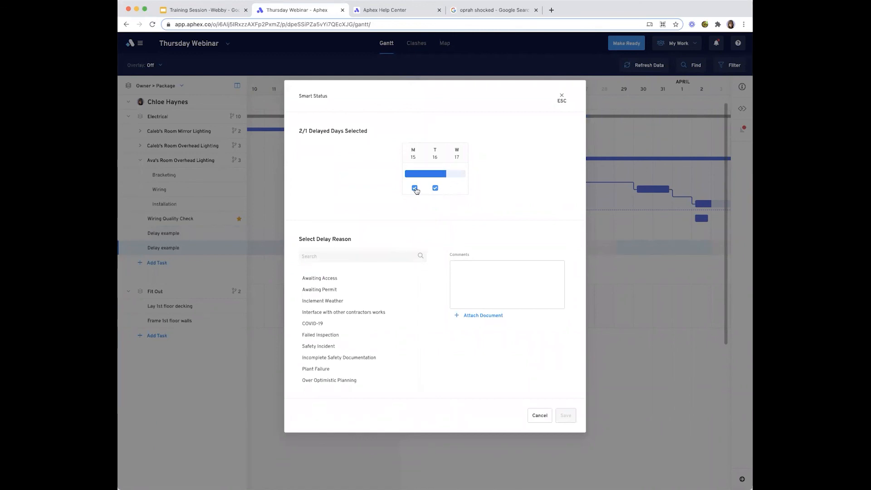
pyautogui.click(415, 188)
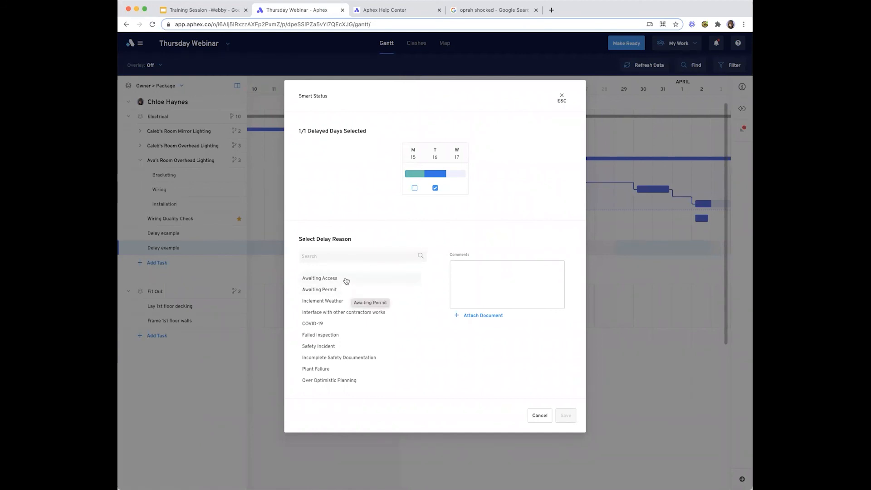
pyautogui.click(346, 279)
pyautogui.click(565, 416)
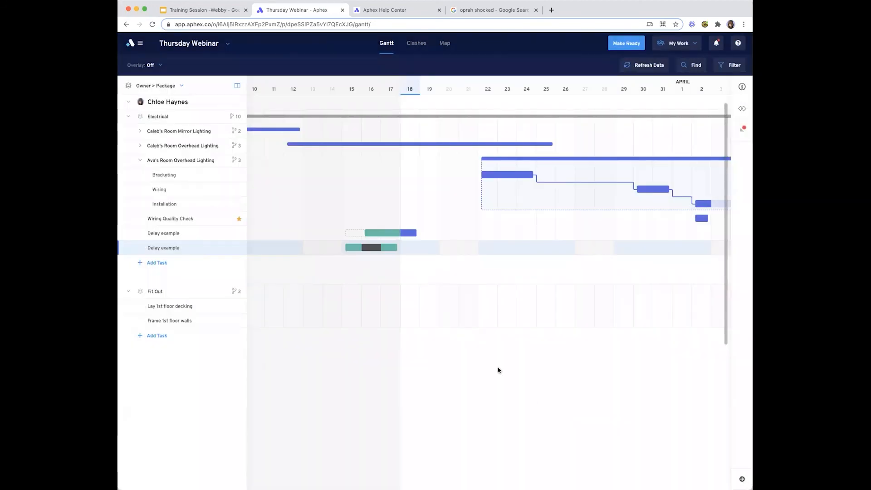
# - Delete both "Delay example" tasks from the Electrical package
pyautogui.rightClick(212, 234)
pyautogui.click(222, 297)
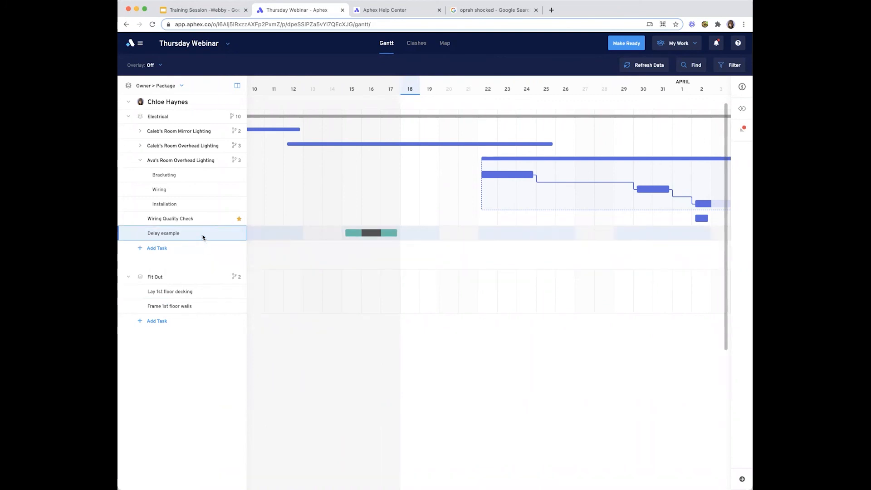
pyautogui.rightClick(203, 235)
pyautogui.click(214, 298)
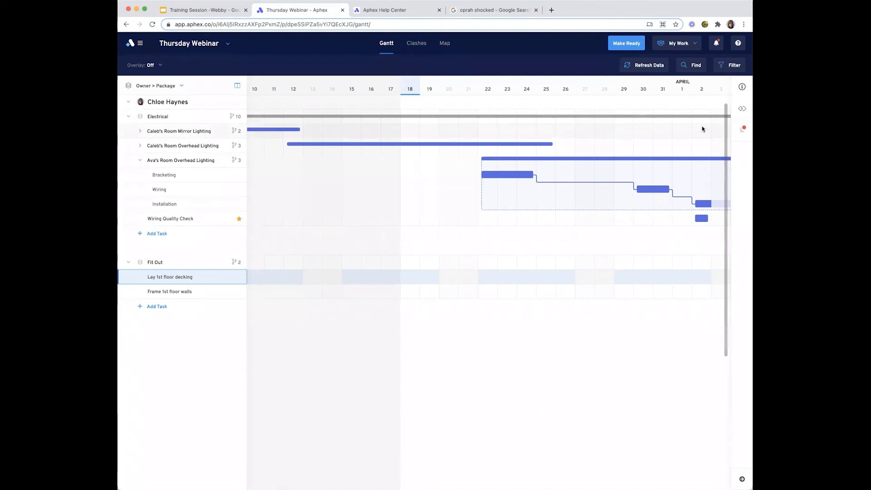
# - Make the current plan ready with its remaining issues
pyautogui.click(629, 43)
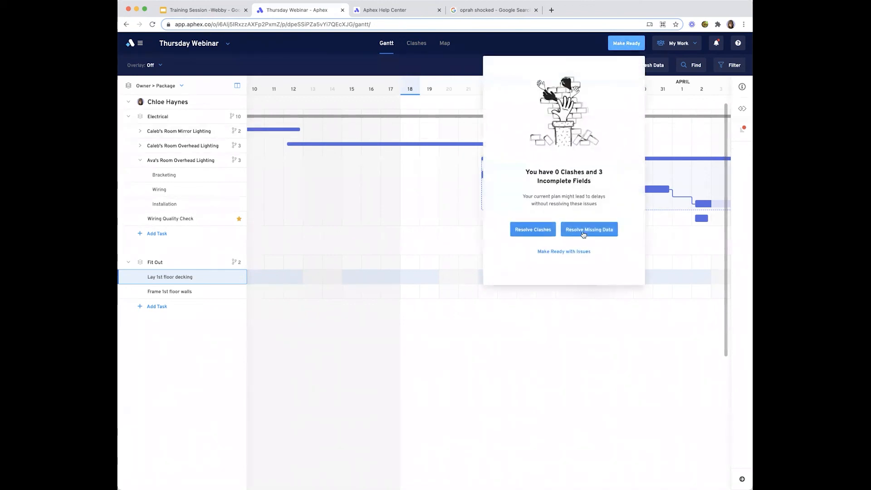
pyautogui.click(580, 251)
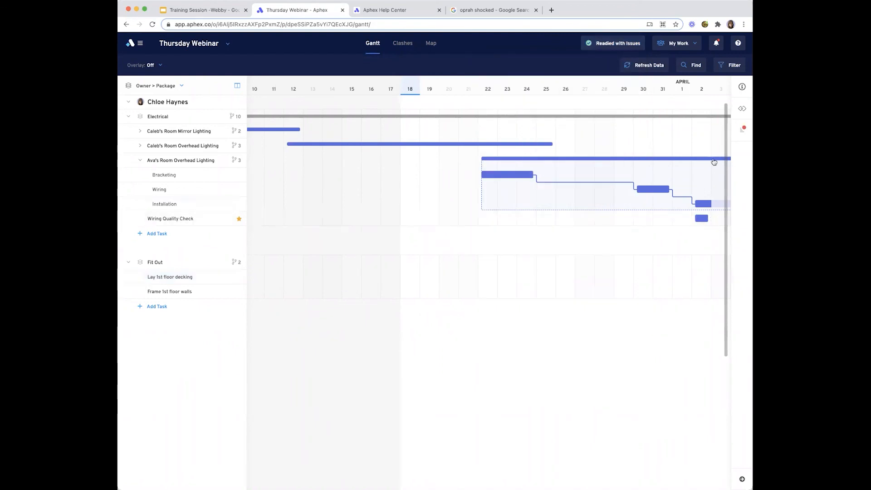
# - Publish the project's scheduled publication "Published Version 1" without promising tasks
pyautogui.click(131, 44)
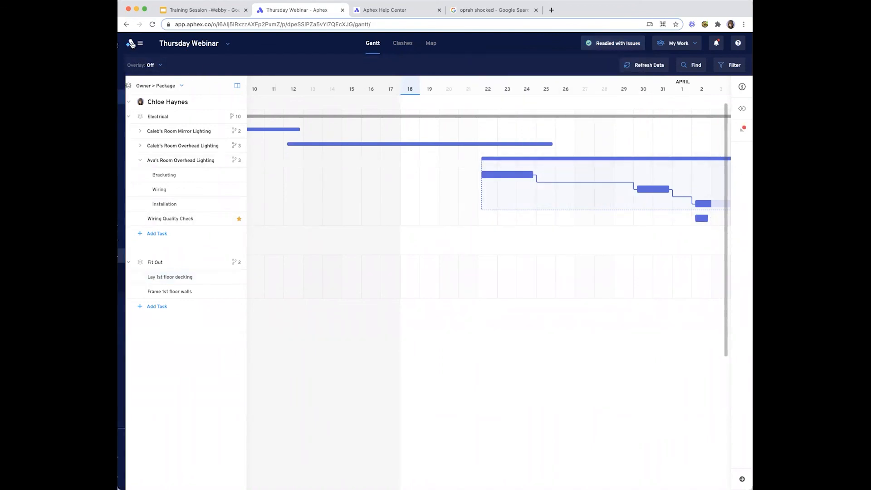
pyautogui.click(160, 191)
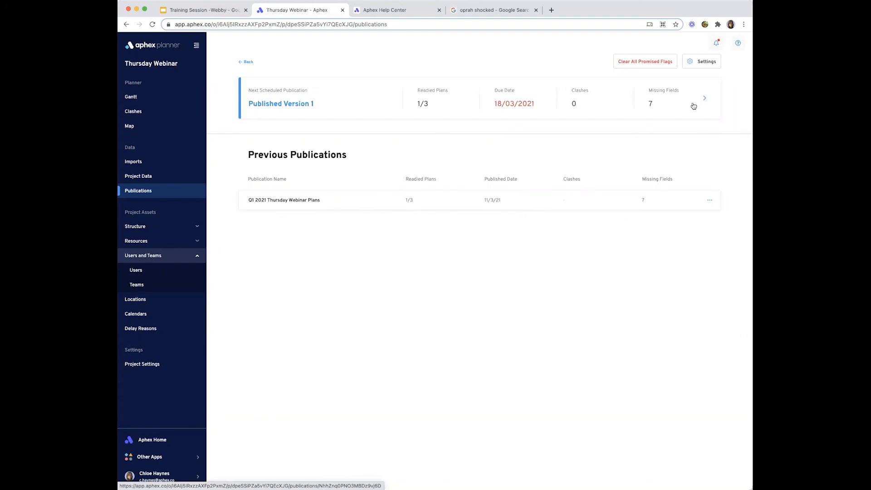
pyautogui.click(615, 105)
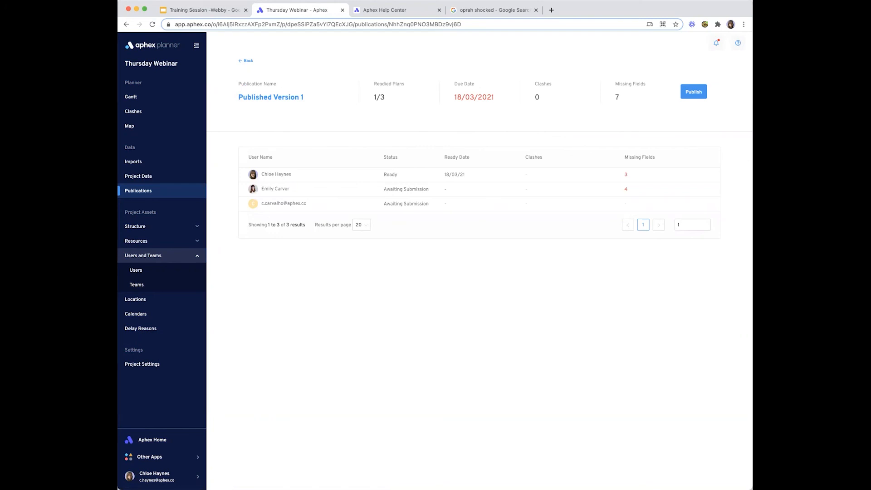
pyautogui.click(693, 93)
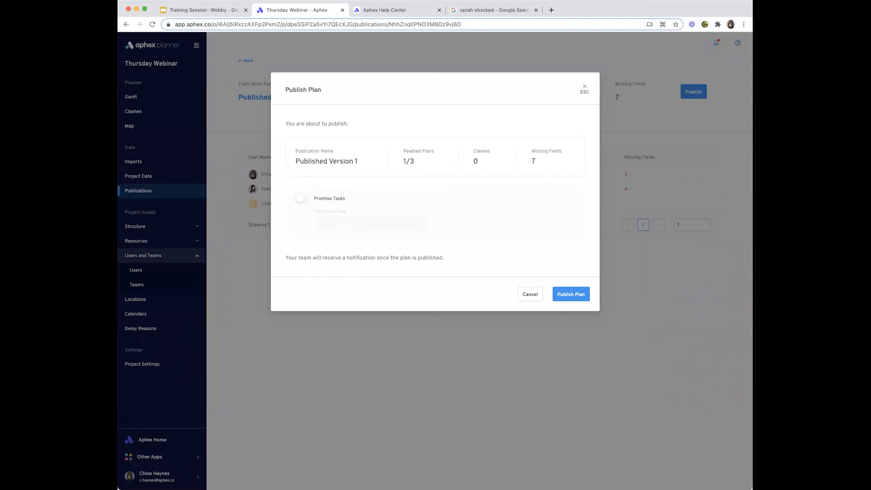
pyautogui.click(571, 294)
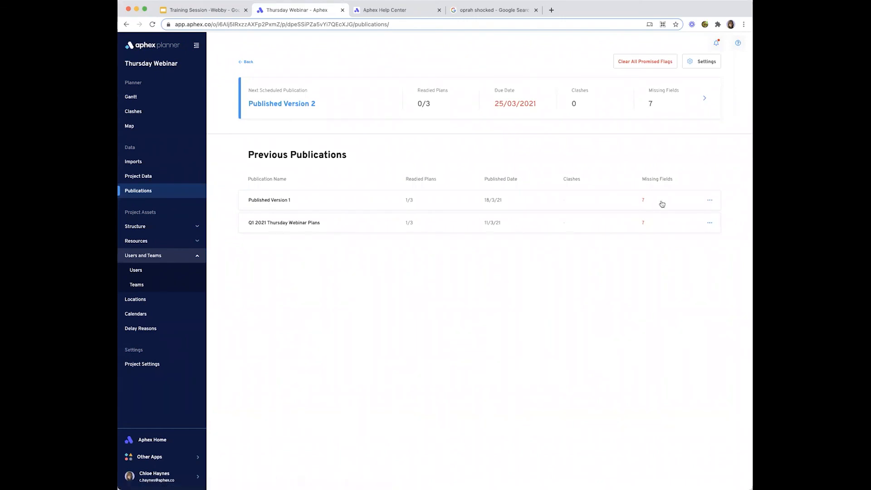
# - Open the Gantt of the previous publication "Published Version 1" and filter it to the Electrical package
pyautogui.click(299, 202)
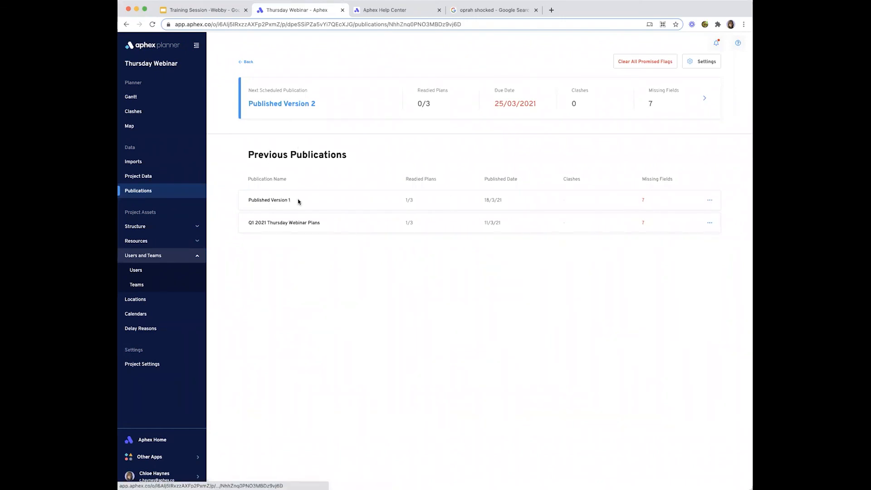
pyautogui.click(666, 93)
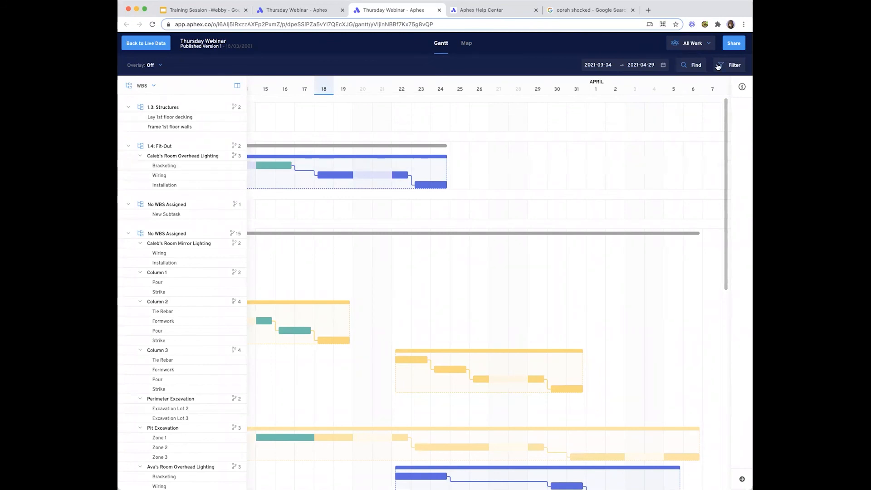
pyautogui.click(730, 65)
pyautogui.click(632, 116)
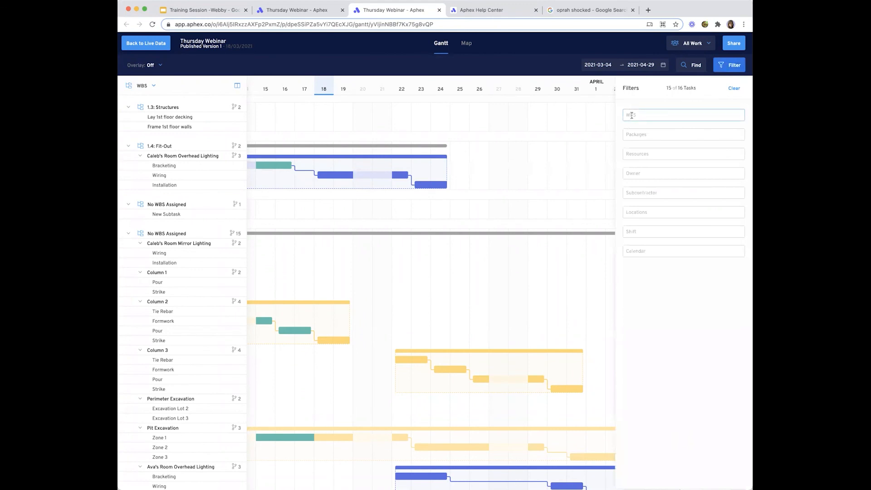
pyautogui.click(646, 136)
pyautogui.click(638, 164)
pyautogui.click(569, 287)
# - Group the published Gantt by Owner > Package and close the filter options
pyautogui.click(153, 87)
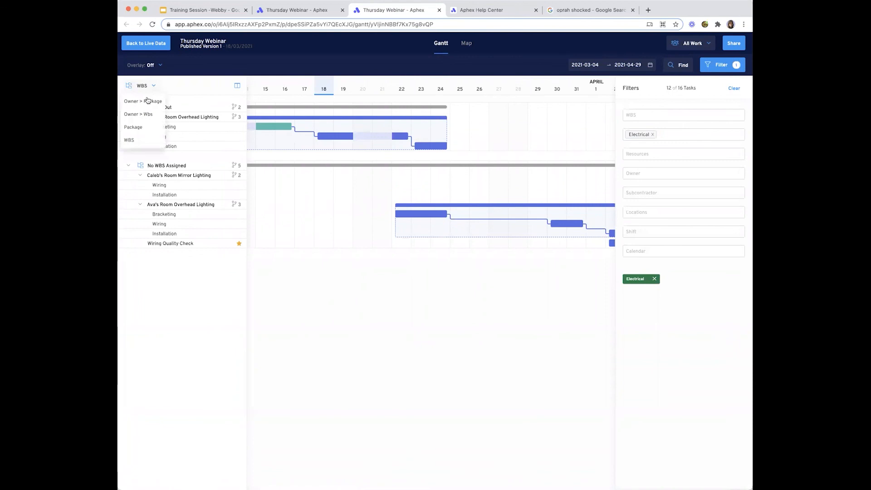
pyautogui.click(147, 101)
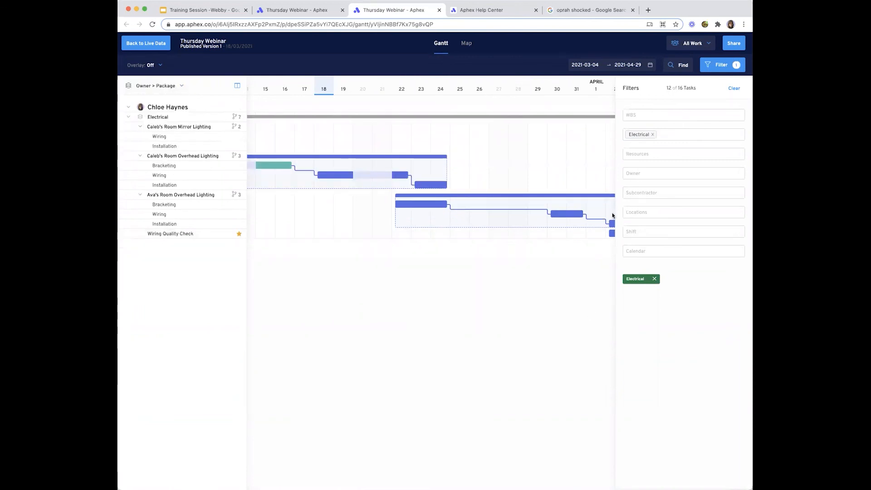
pyautogui.click(679, 65)
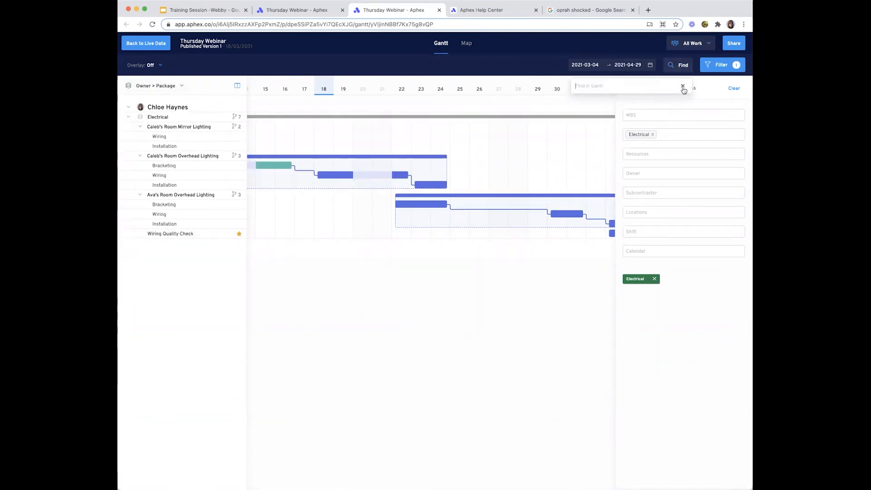
pyautogui.click(720, 68)
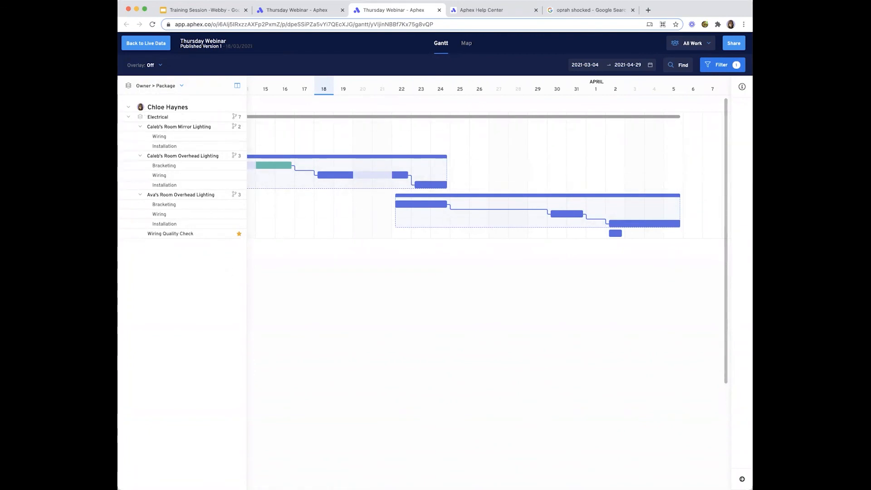
# - Compare the published plan with the "Q1 2021 Thursday Webinar Plans" snapshot using the Performance overlay
pyautogui.click(153, 66)
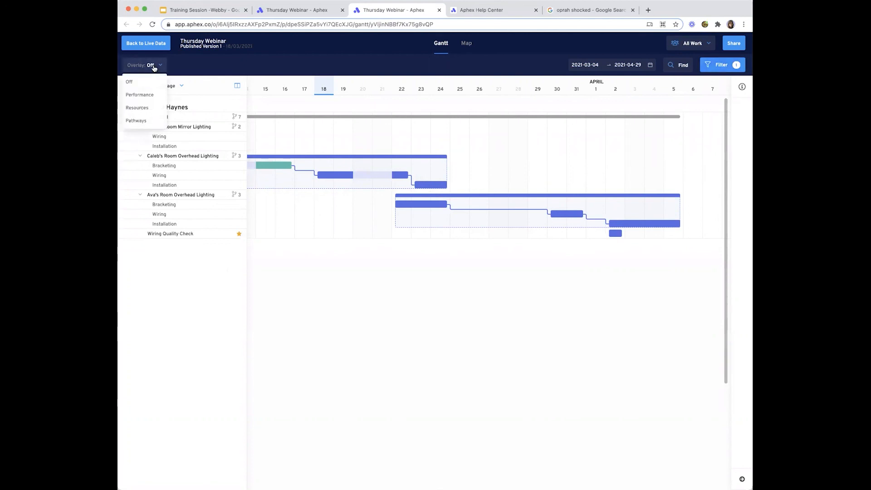
pyautogui.click(153, 95)
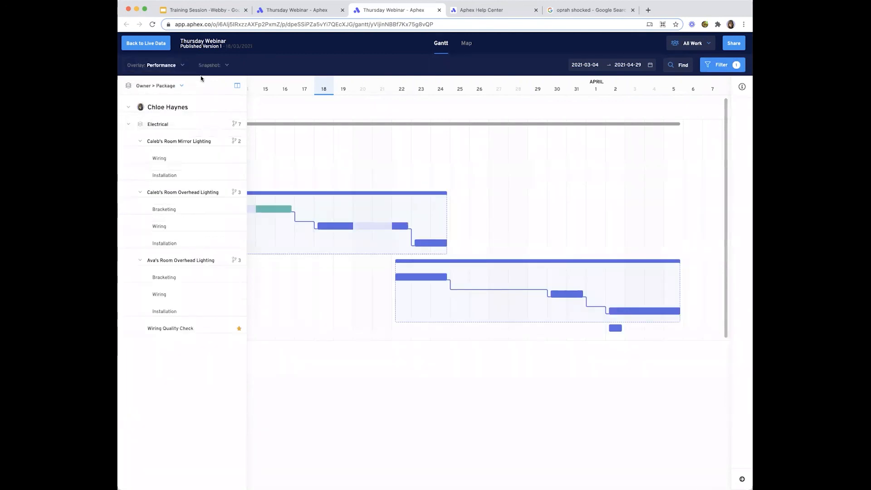
pyautogui.click(215, 68)
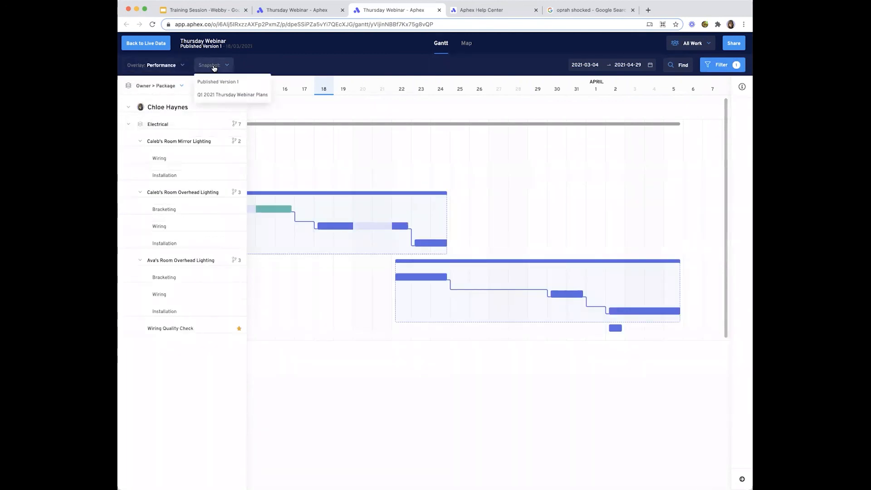
pyautogui.click(235, 97)
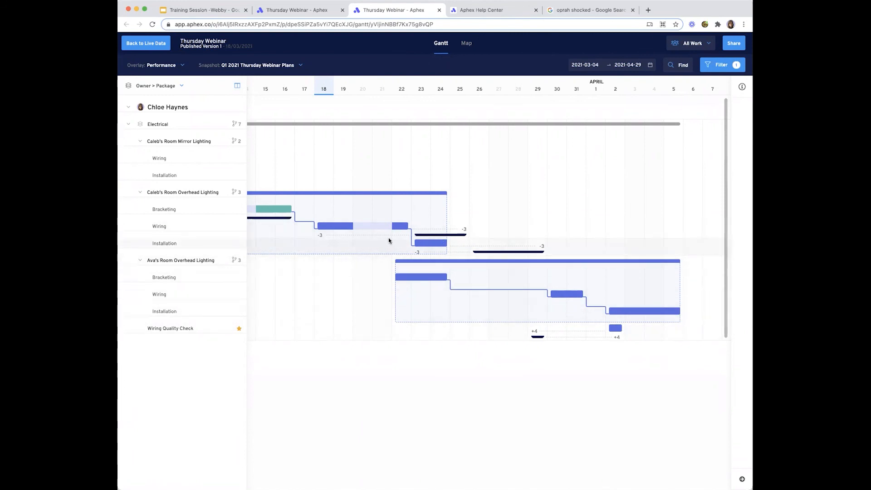
# - Switch the overlay to Resources and examine the daily labour on the Electrical tasks
pyautogui.click(158, 66)
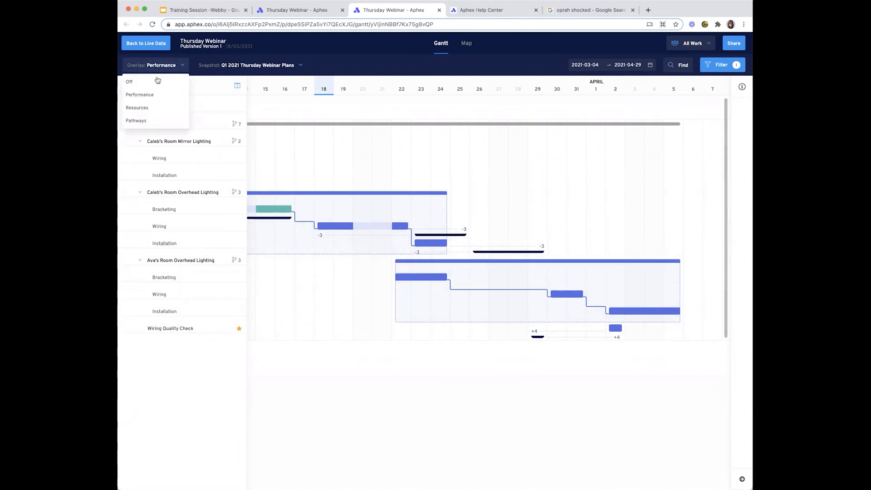
pyautogui.click(152, 108)
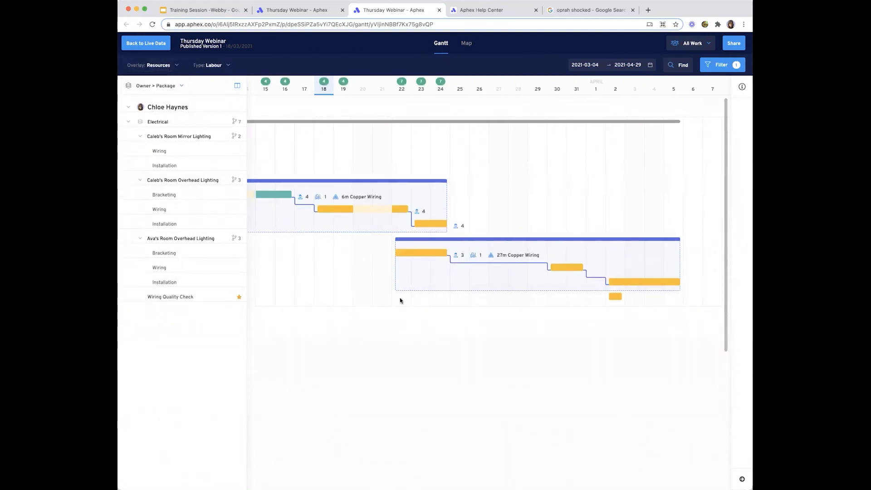
pyautogui.hscroll(-1, 400, 301)
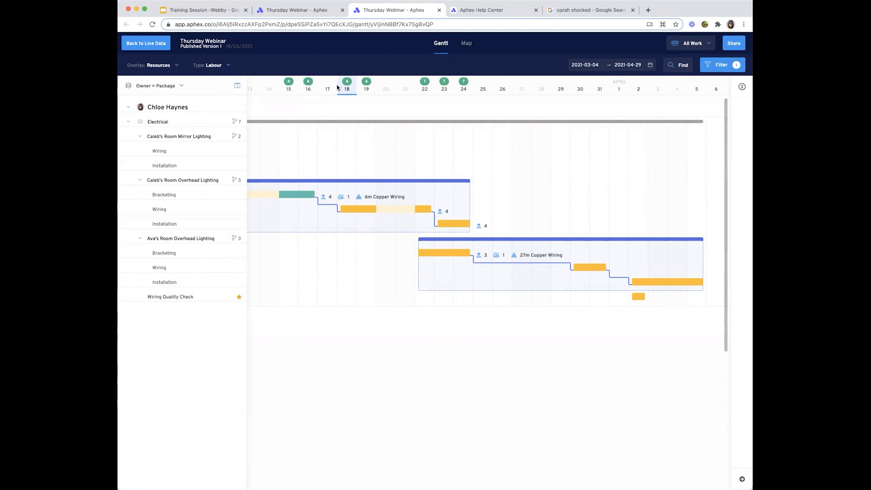
# - Show the published plan on the map and extend the displayed date range to 15–29 March
pyautogui.click(217, 68)
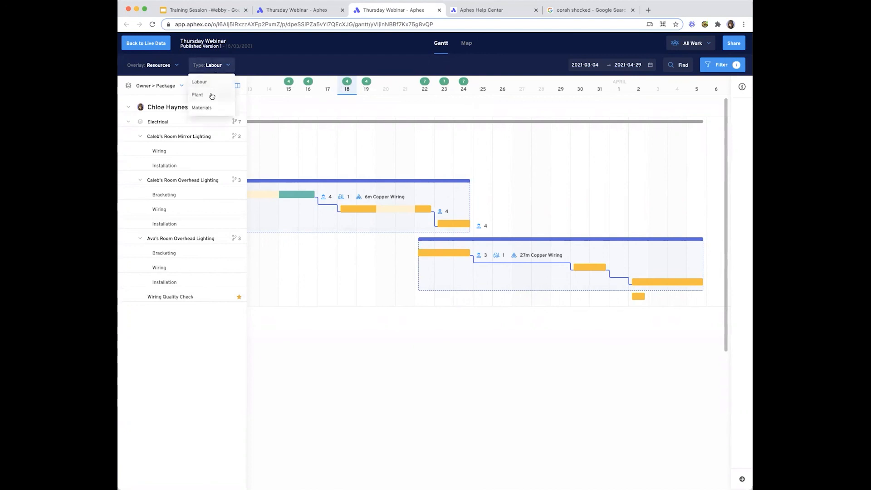
pyautogui.click(275, 107)
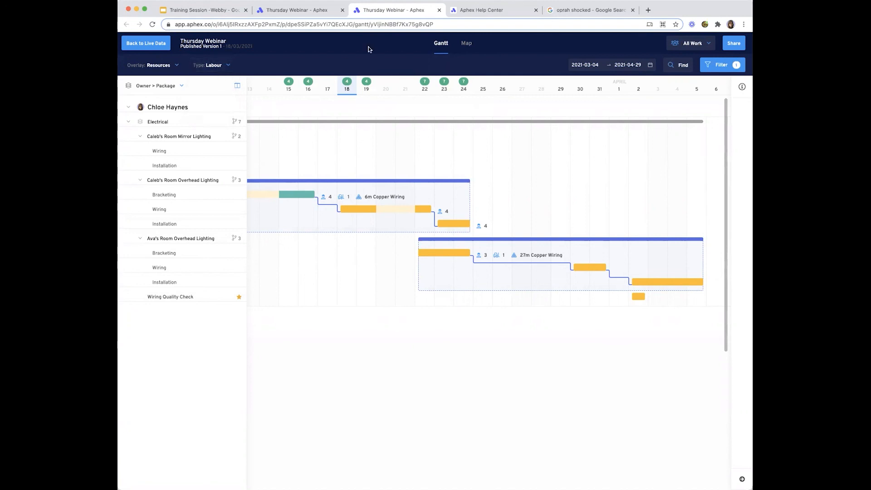
pyautogui.click(466, 43)
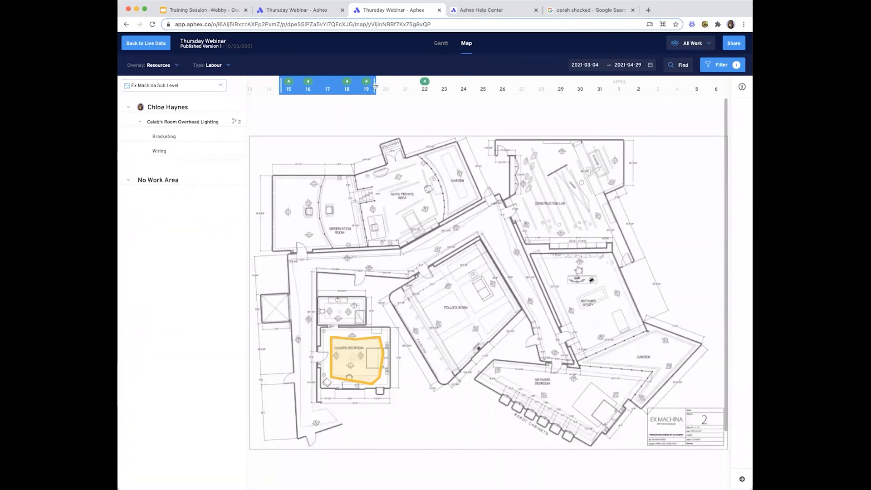
pyautogui.moveTo(376, 86); pyautogui.dragTo(571, 91)
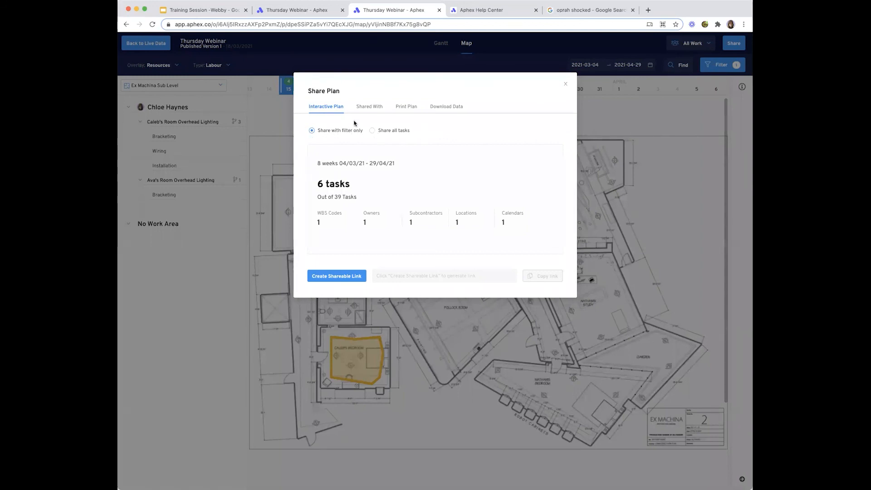
# - Create a shareable link for the filtered plan and review the Shared With, Print Plan and Download Data options
pyautogui.click(339, 275)
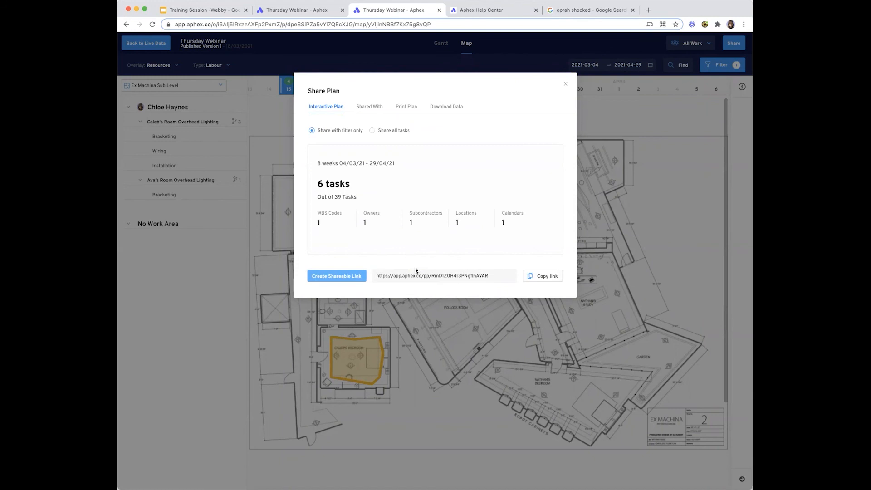
pyautogui.click(363, 108)
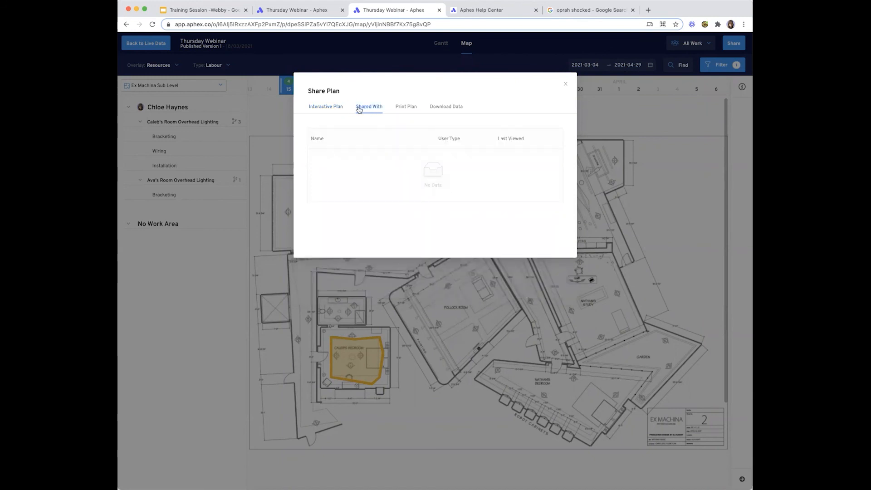
pyautogui.click(406, 107)
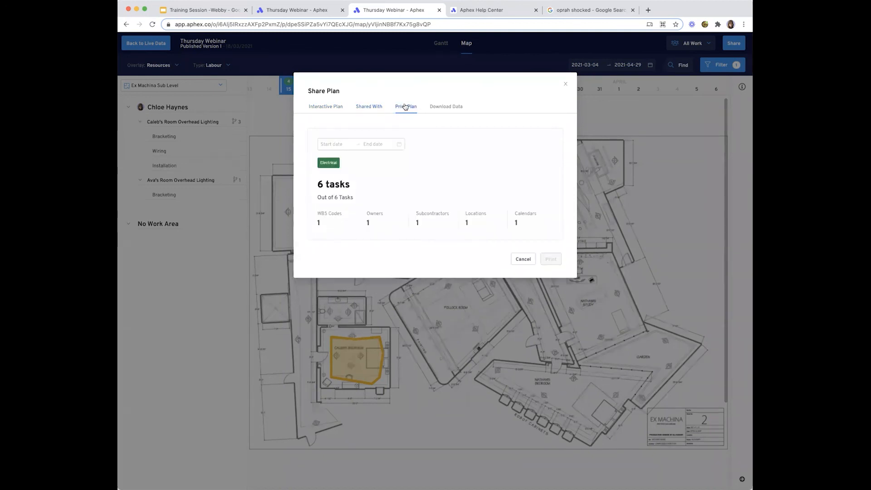
pyautogui.click(430, 107)
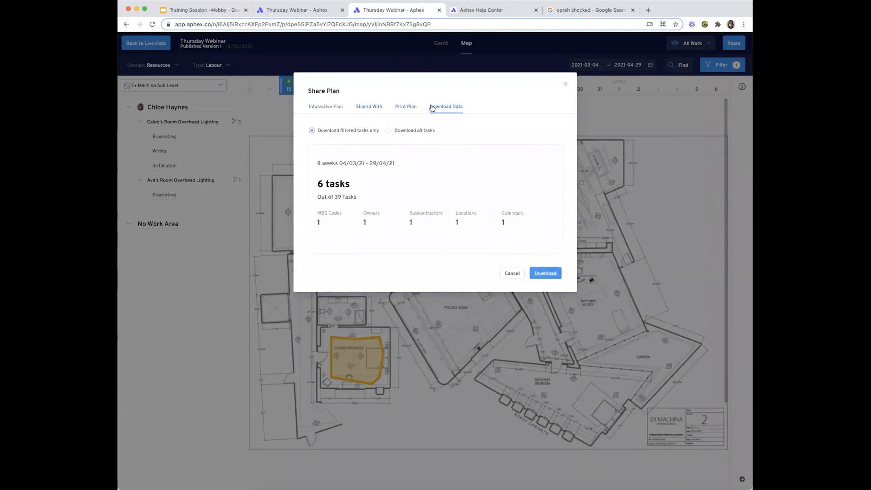
pyautogui.click(566, 83)
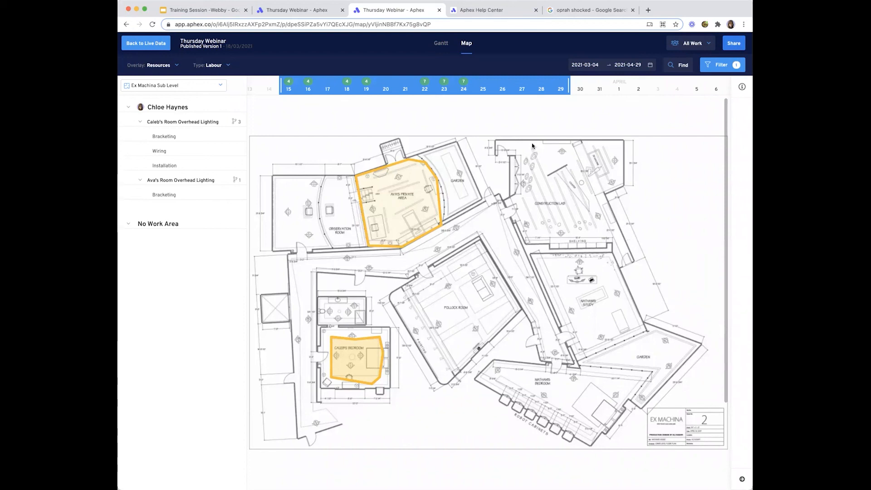
# - Close the published version, return to the live Gantt and switch its overlay to Pathways
pyautogui.click(439, 10)
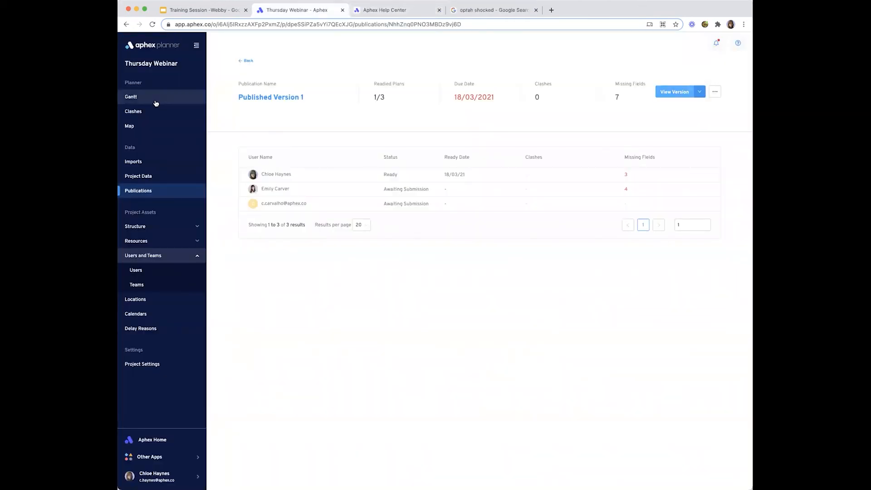
pyautogui.click(154, 97)
pyautogui.hscroll(4, 493, 194)
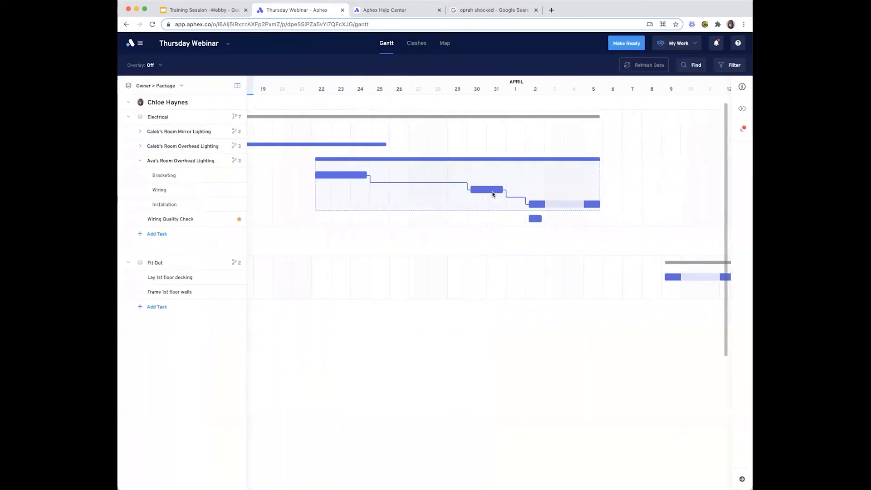
pyautogui.click(149, 67)
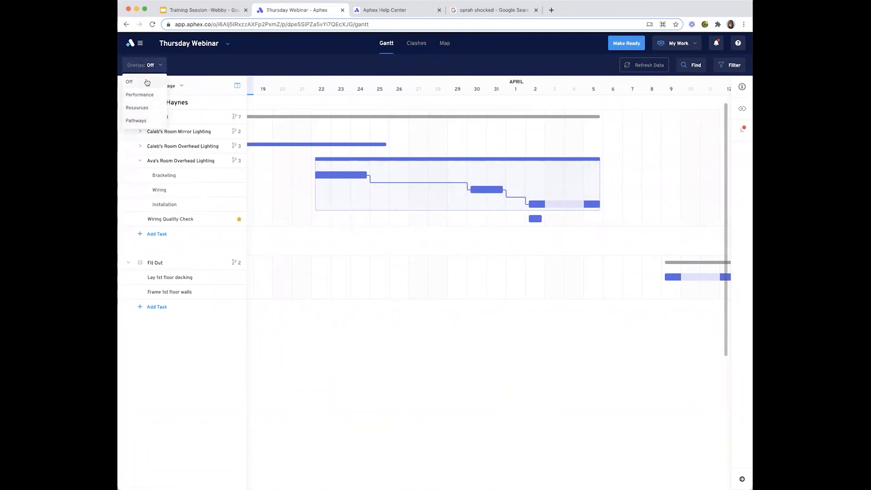
pyautogui.click(154, 121)
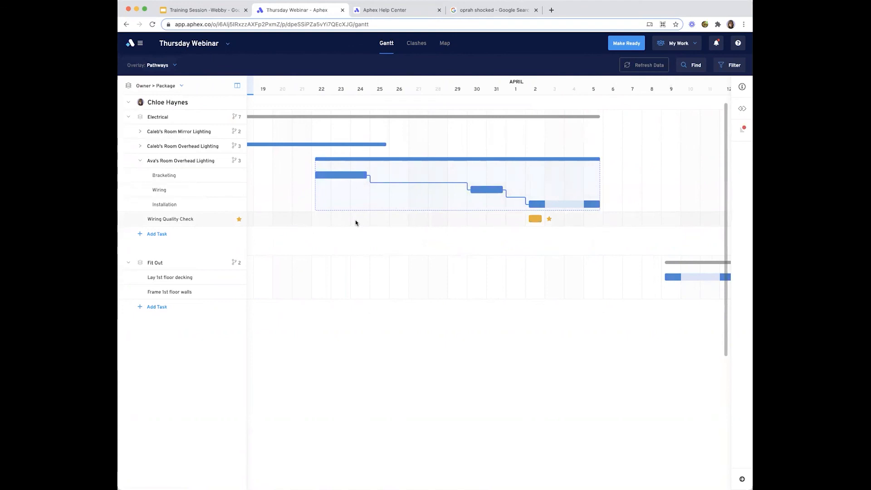
# - Open the Wiring Quality Check task's details, toggle its star off and on again, and close the details
pyautogui.scroll(-1, 504, 216)
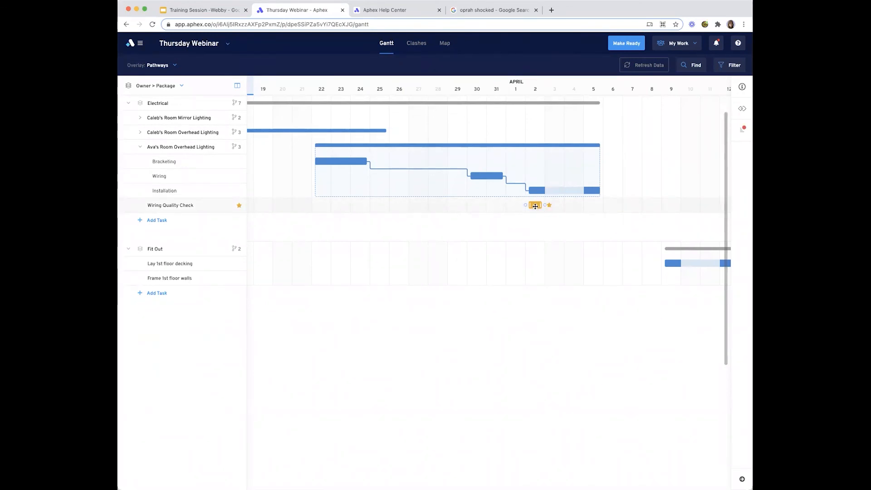
pyautogui.click(535, 205)
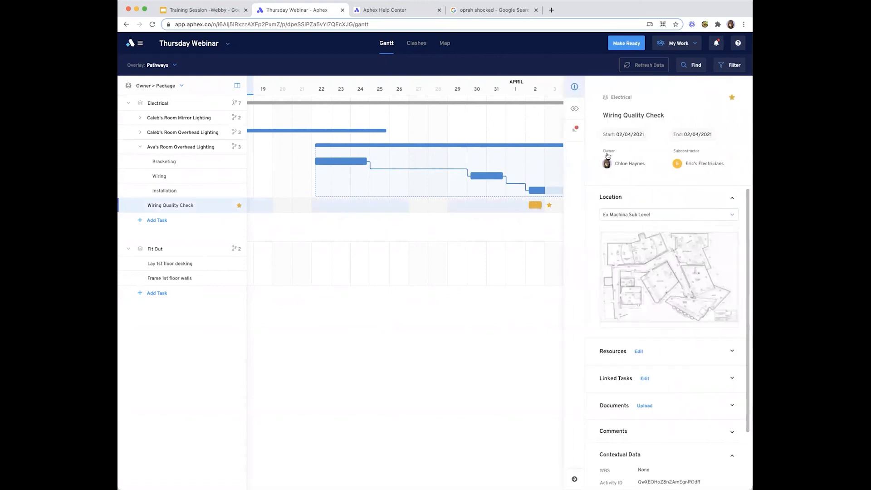
pyautogui.click(732, 100)
pyautogui.click(733, 99)
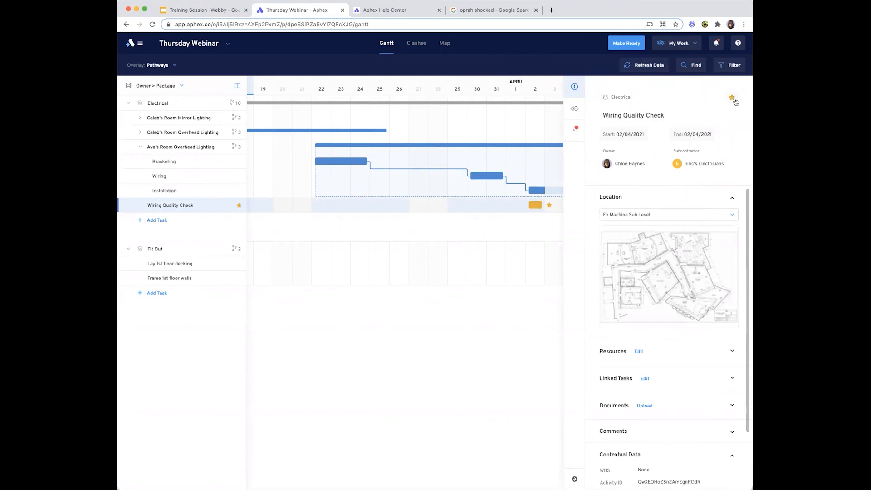
pyautogui.click(529, 229)
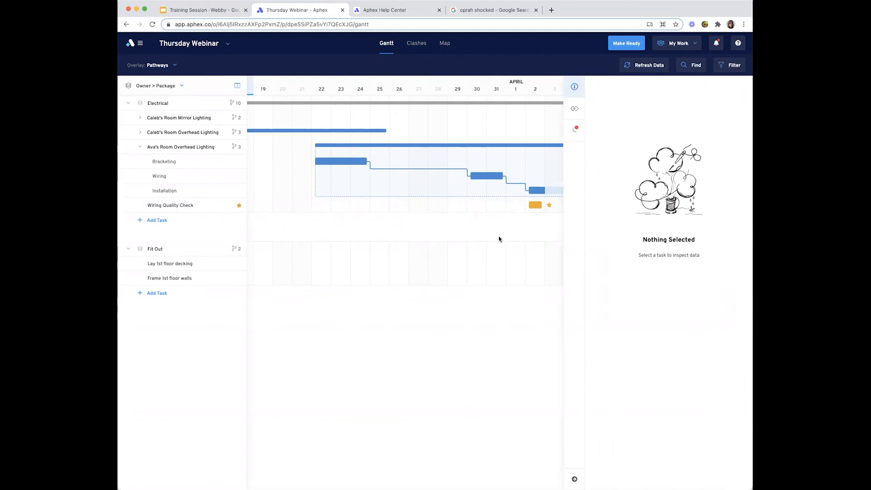
pyautogui.click(575, 479)
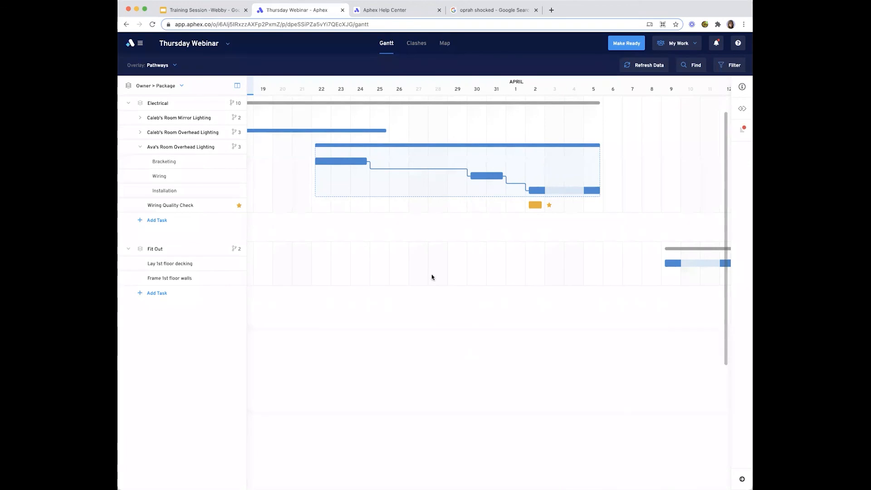
# - Open the Thursday Webinar project's Project Insights and examine Shift Completion by Subcontractor and the Delay Breakdown
pyautogui.click(209, 48)
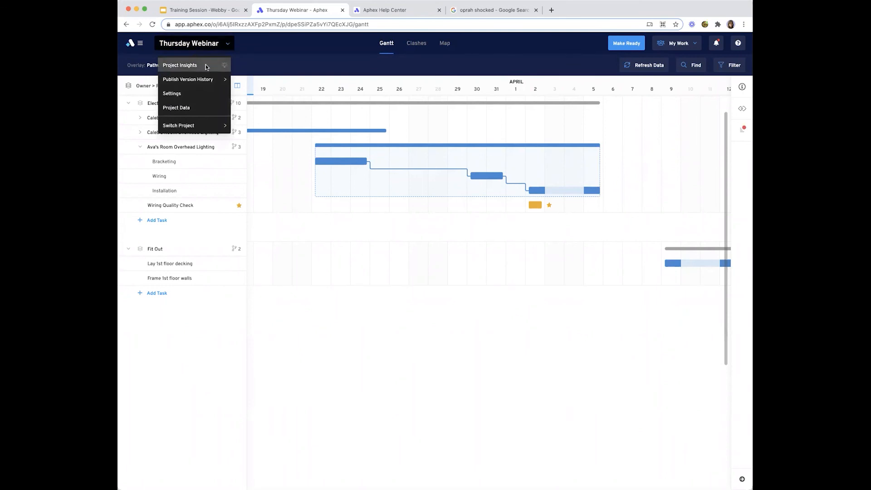
pyautogui.click(206, 67)
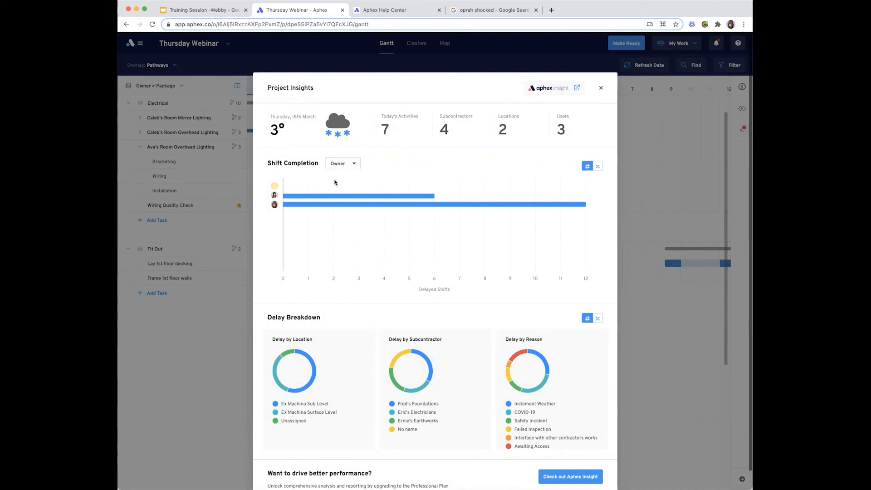
pyautogui.click(342, 164)
pyautogui.click(342, 191)
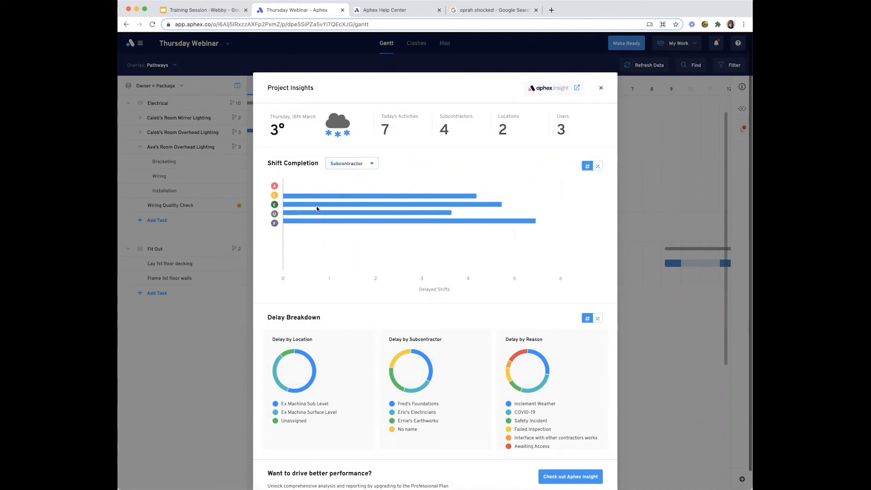
pyautogui.scroll(-1, 433, 268)
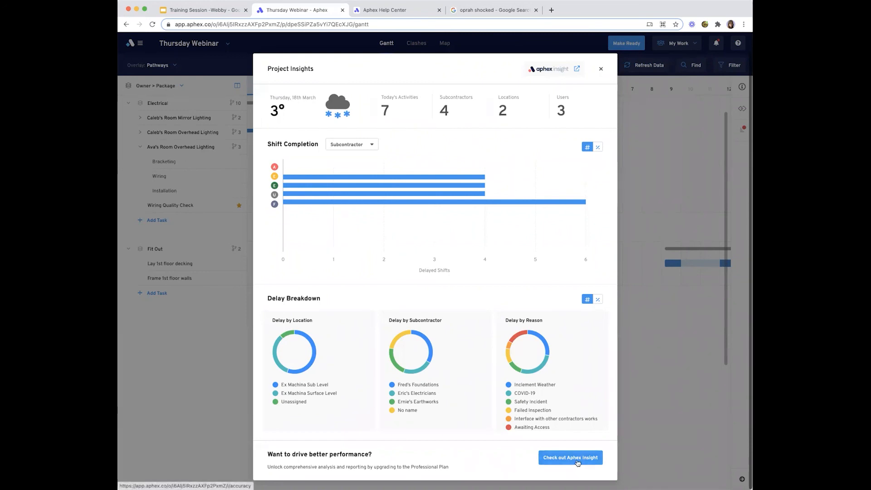
pyautogui.click(602, 71)
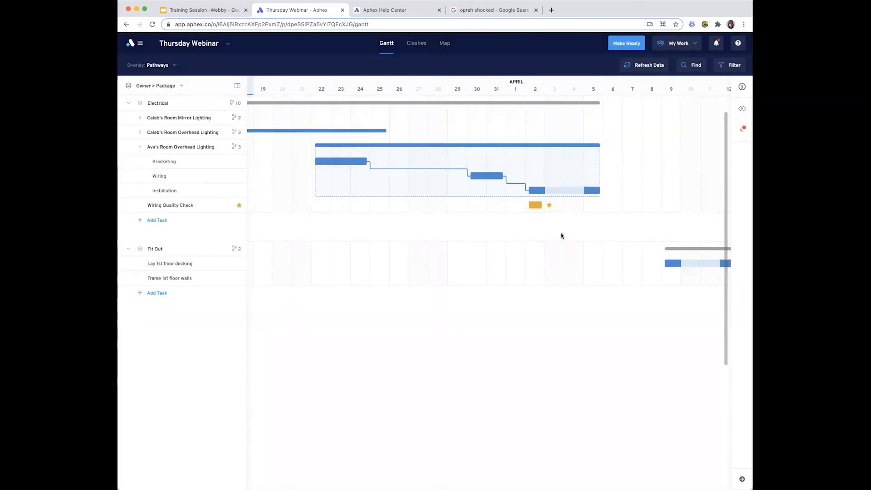
# - Look through the help messenger's conversation, Knowledge Base and weekly webinar sections, clearing the Knowledge Base search text
pyautogui.hscroll(3, 561, 236)
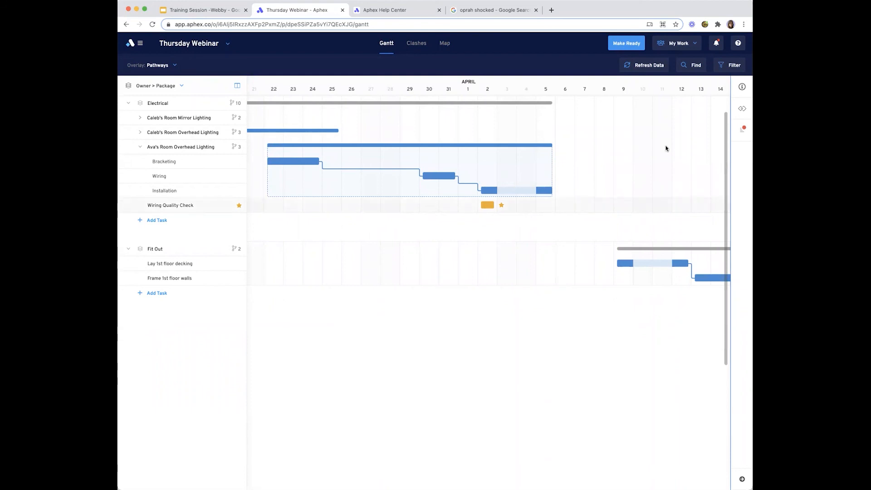
pyautogui.click(740, 46)
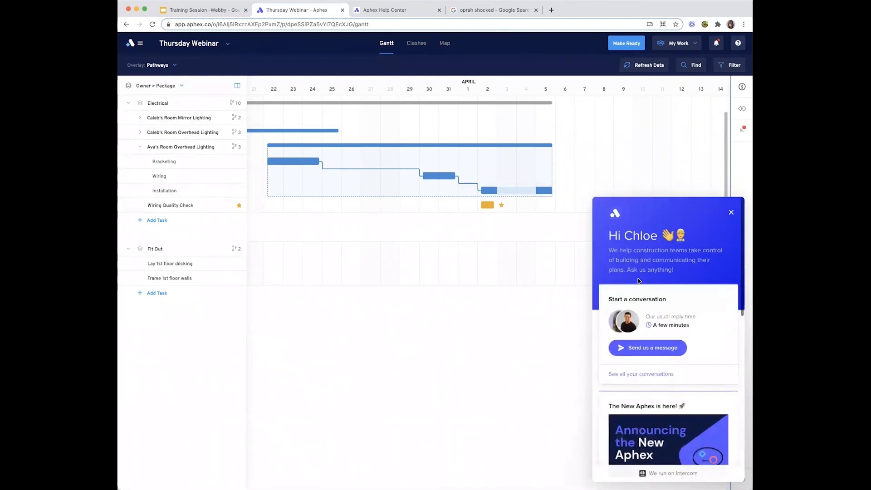
pyautogui.scroll(-1, 704, 336)
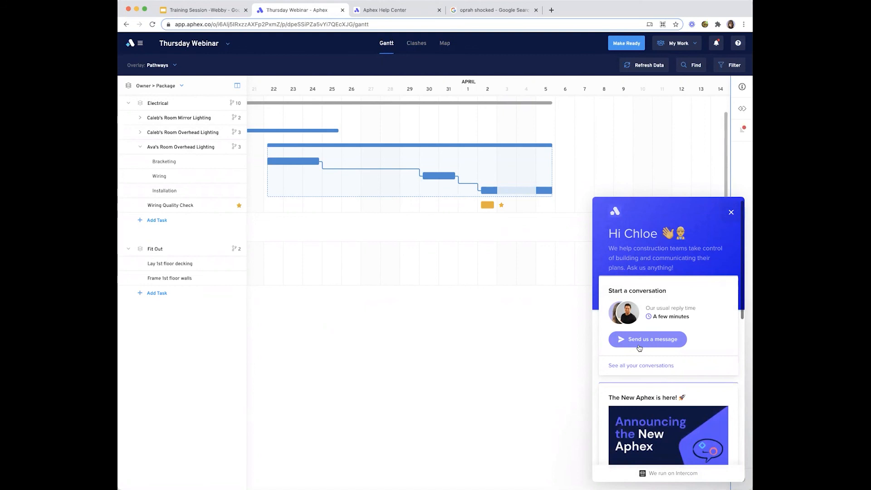
pyautogui.scroll(-6, 640, 348)
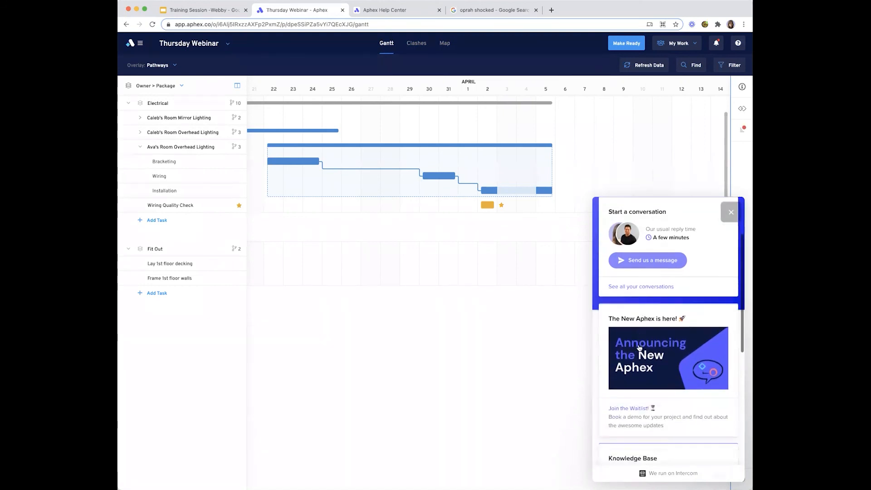
pyautogui.scroll(2, 640, 348)
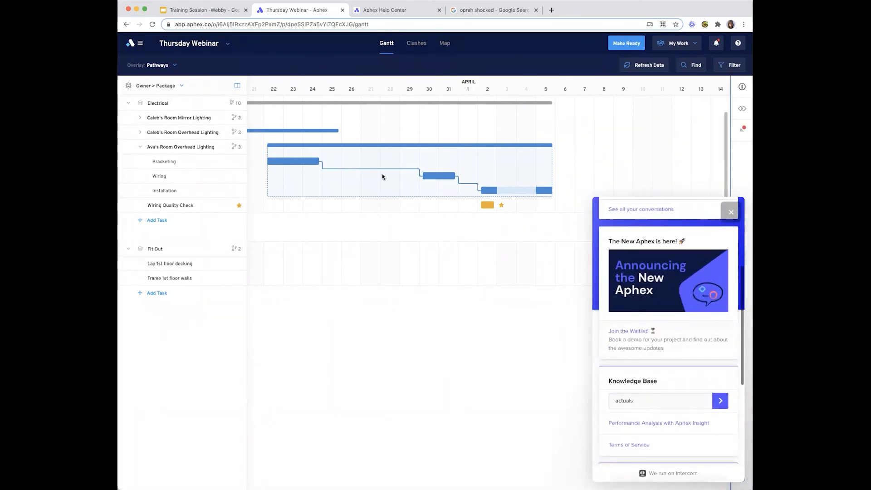
pyautogui.scroll(-1, 675, 358)
pyautogui.scroll(-3, 675, 358)
pyautogui.doubleClick(624, 243)
pyautogui.press('BackSpace')
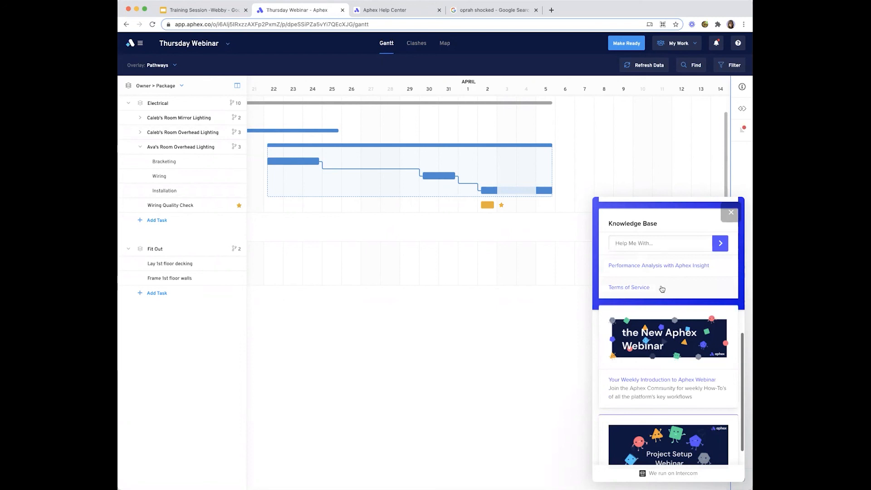
pyautogui.scroll(-2, 662, 289)
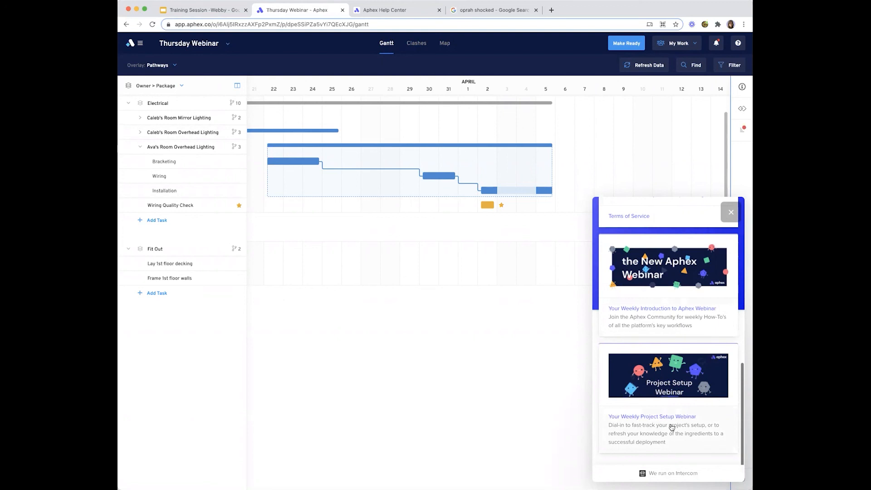
pyautogui.click(731, 212)
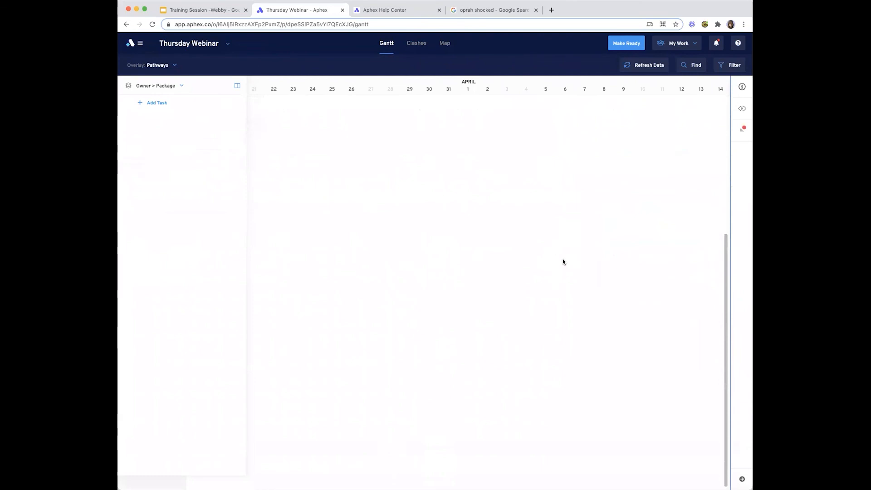